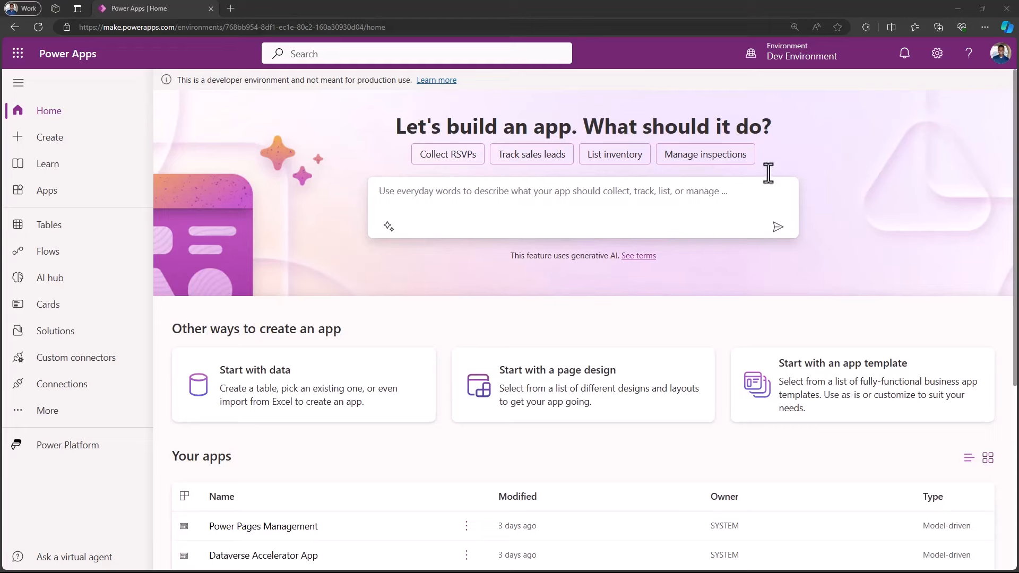
Step: Create a blank canvas app named "Podcast Copilot App" in Tablet format and skip the studio welcome dialog
{"action": "mouse_move", "coordinate": [810, 58]}
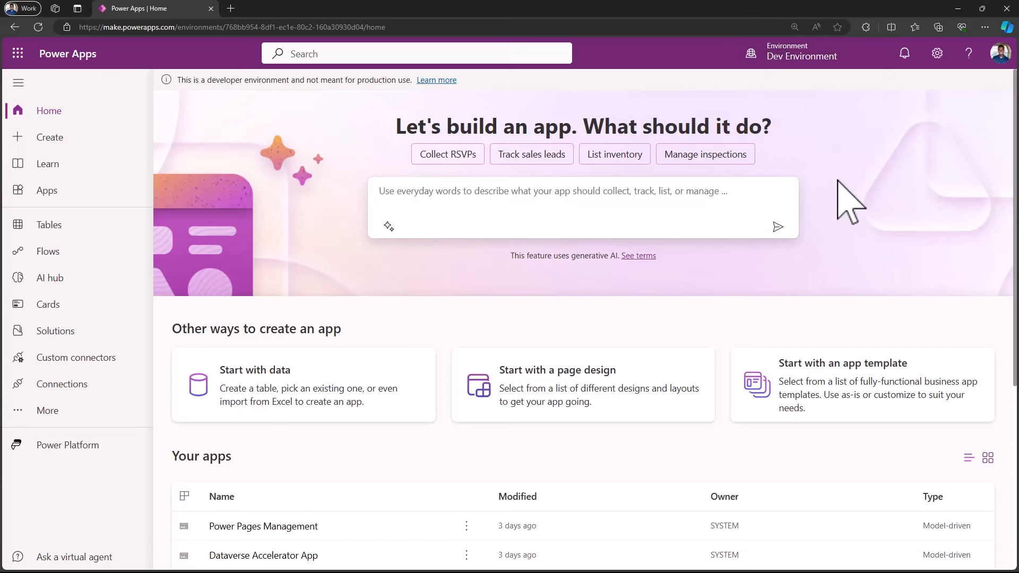
{"action": "left_click", "coordinate": [65, 142]}
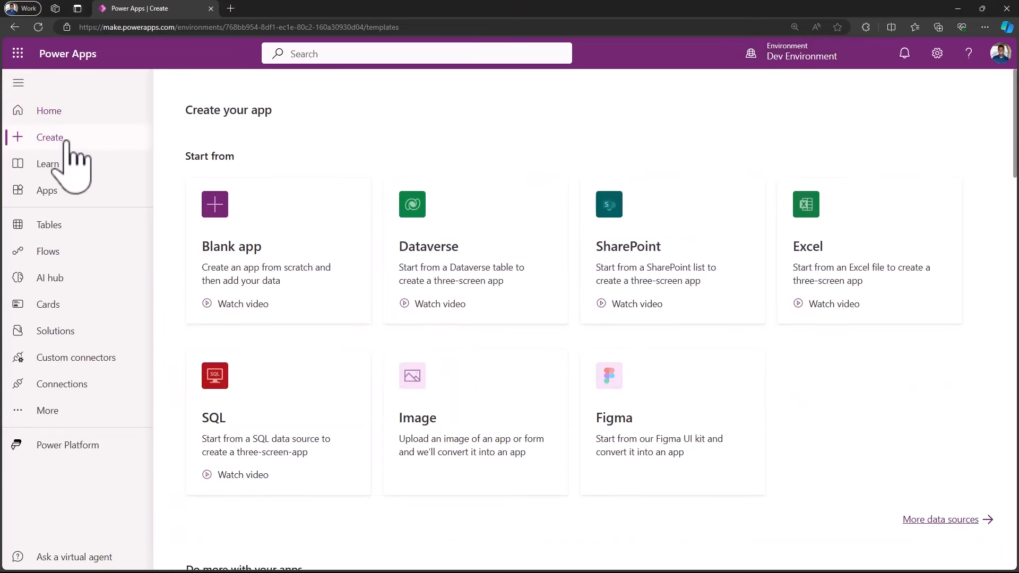
{"action": "left_click", "coordinate": [219, 212]}
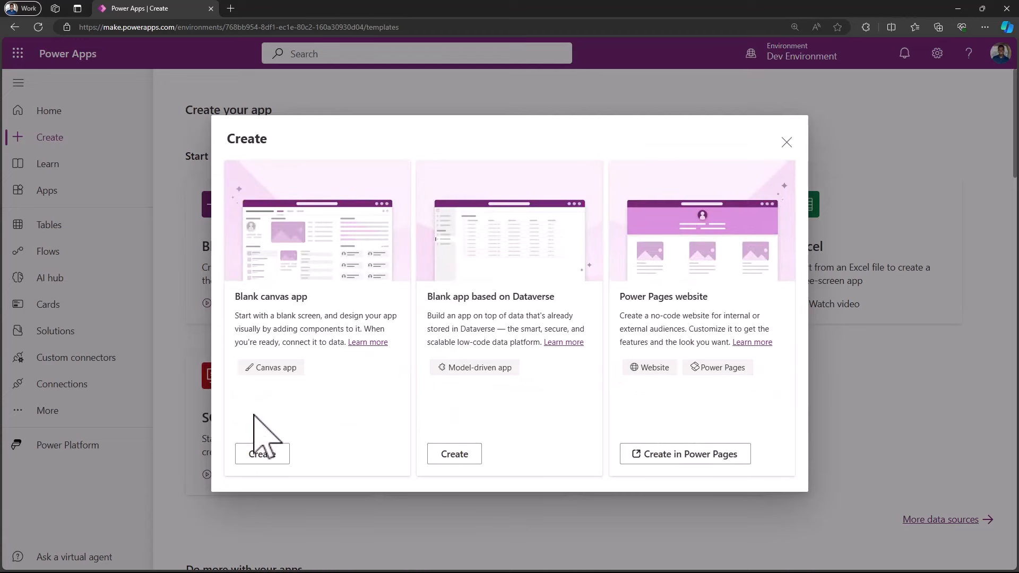
{"action": "left_click", "coordinate": [260, 454]}
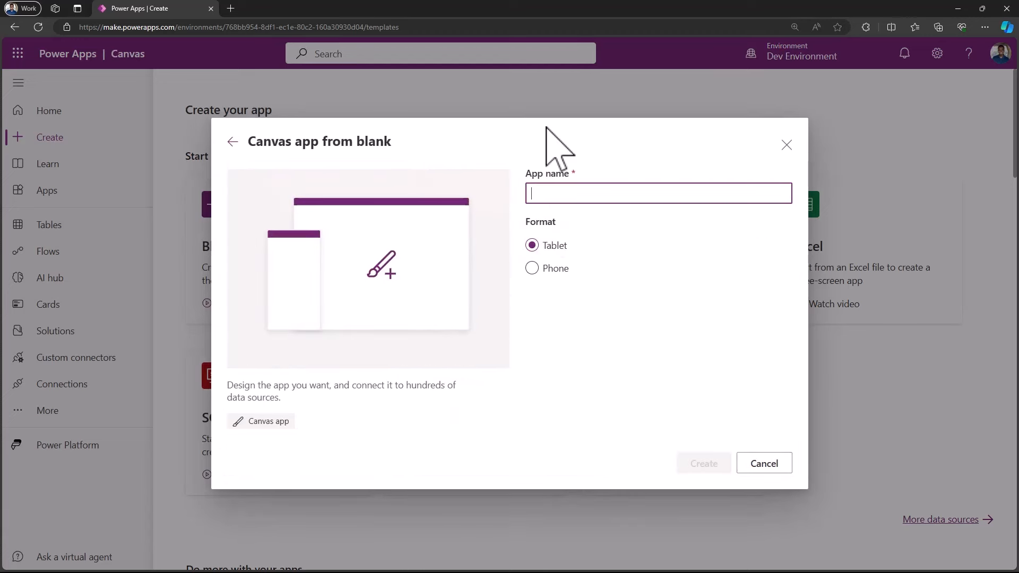
{"action": "type", "text": "Podcast Copilot App"}
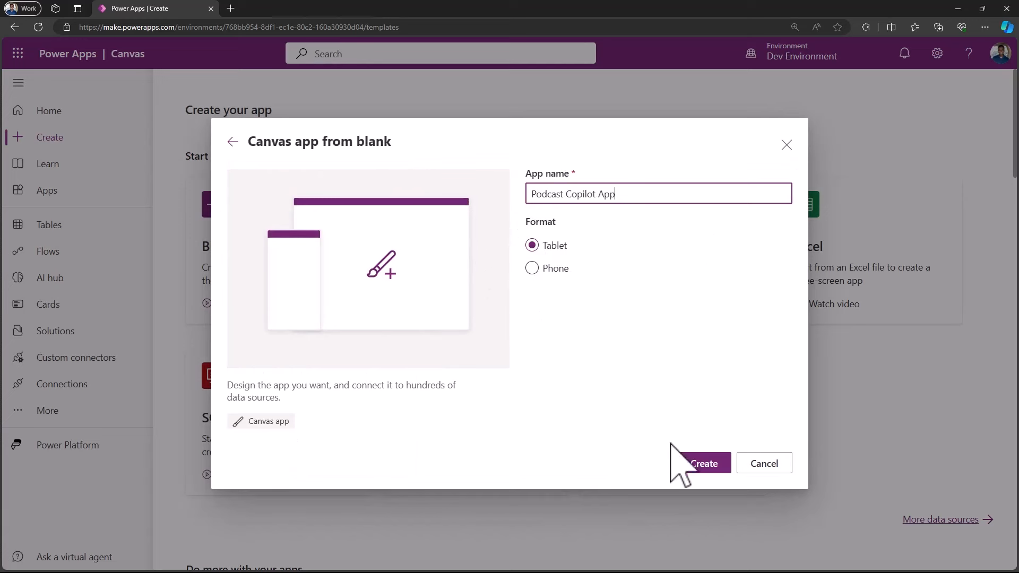
{"action": "left_click", "coordinate": [694, 461]}
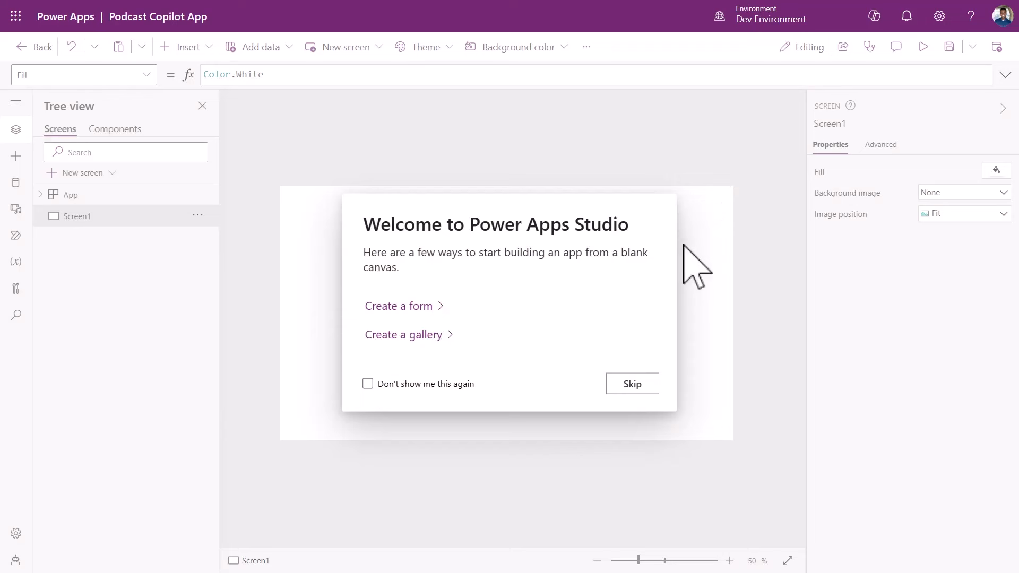
{"action": "left_click", "coordinate": [633, 383]}
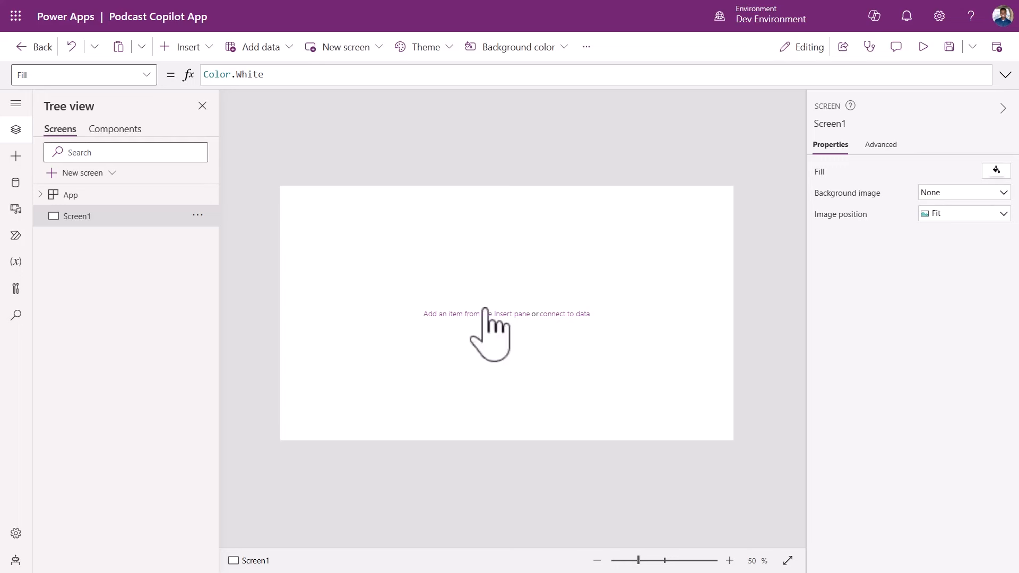
Step: Add PodcastCopilot_Connector as a data source, connect it and accept the premium licence notice
{"action": "left_click", "coordinate": [18, 185]}
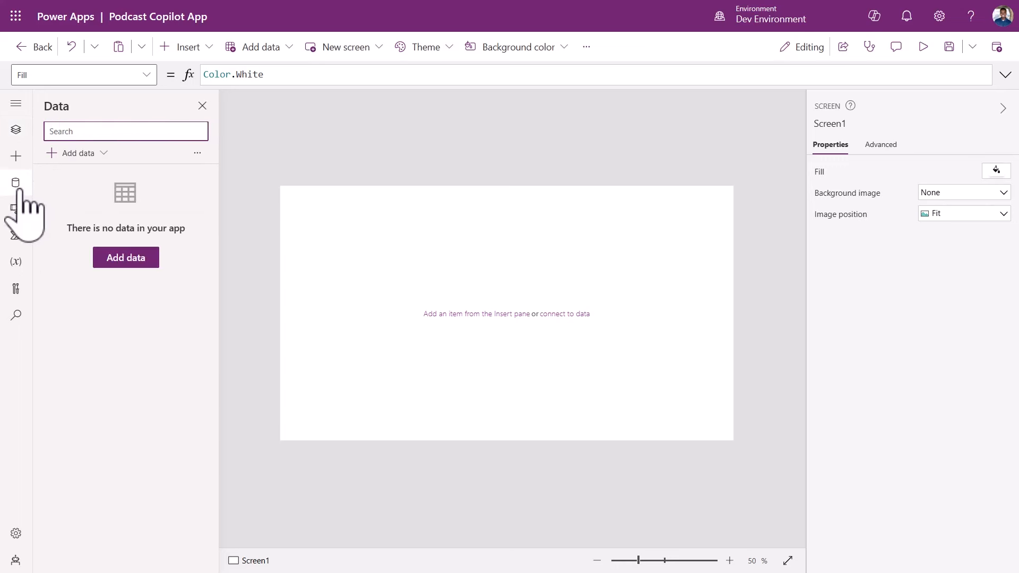
{"action": "left_click", "coordinate": [87, 154]}
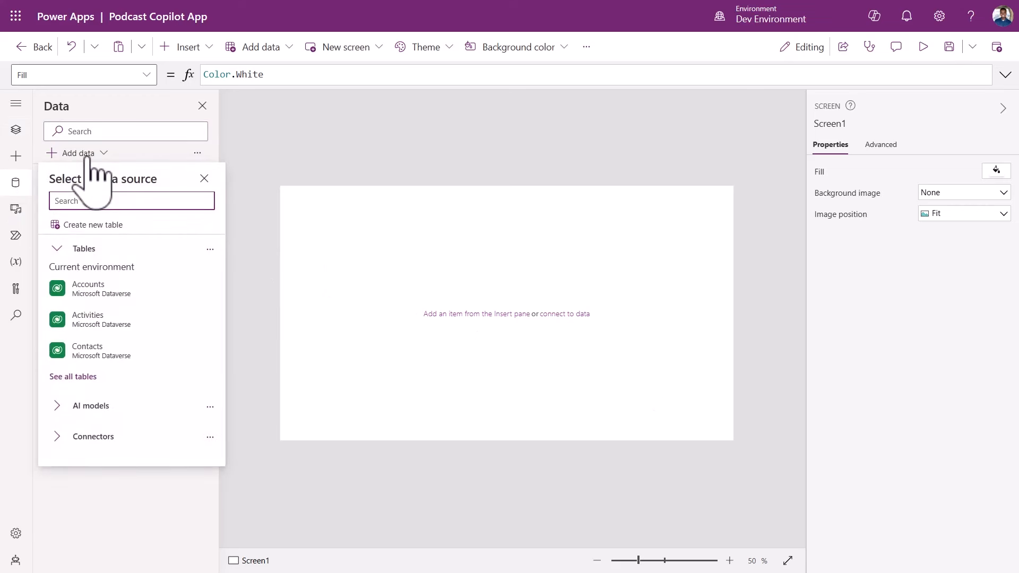
{"action": "type", "text": "p"}
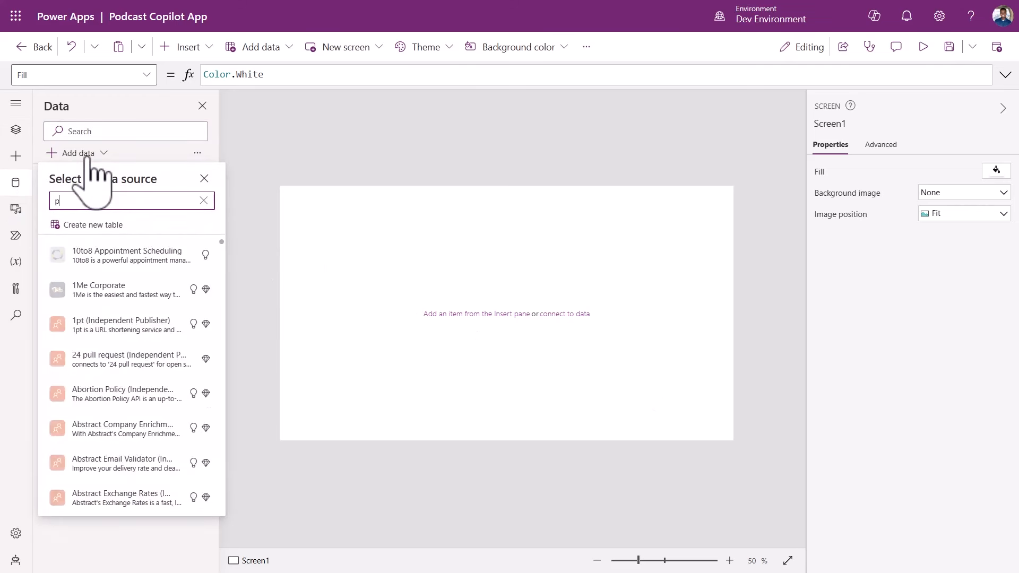
{"action": "type", "text": "odcast"}
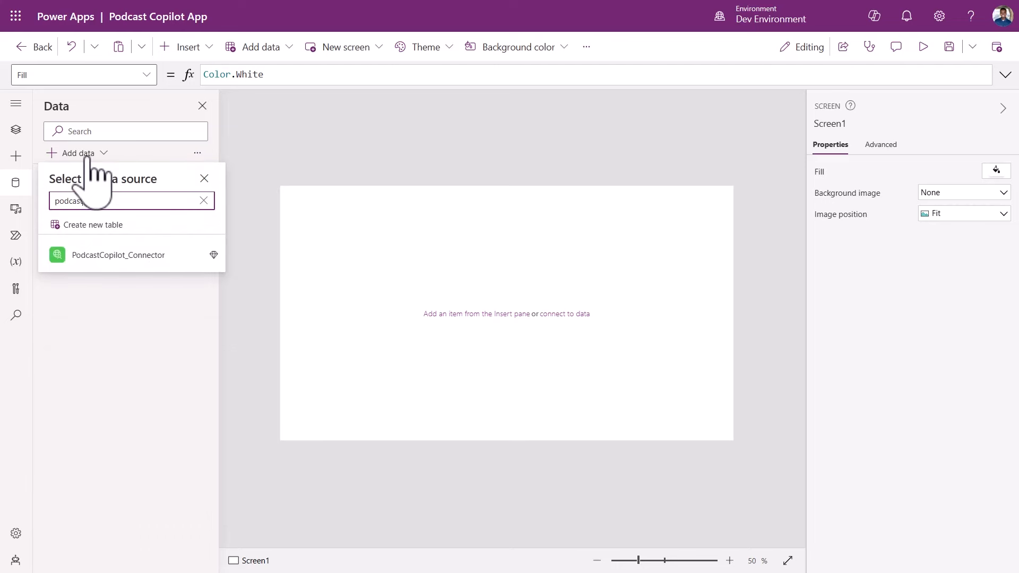
{"action": "left_click", "coordinate": [111, 255]}
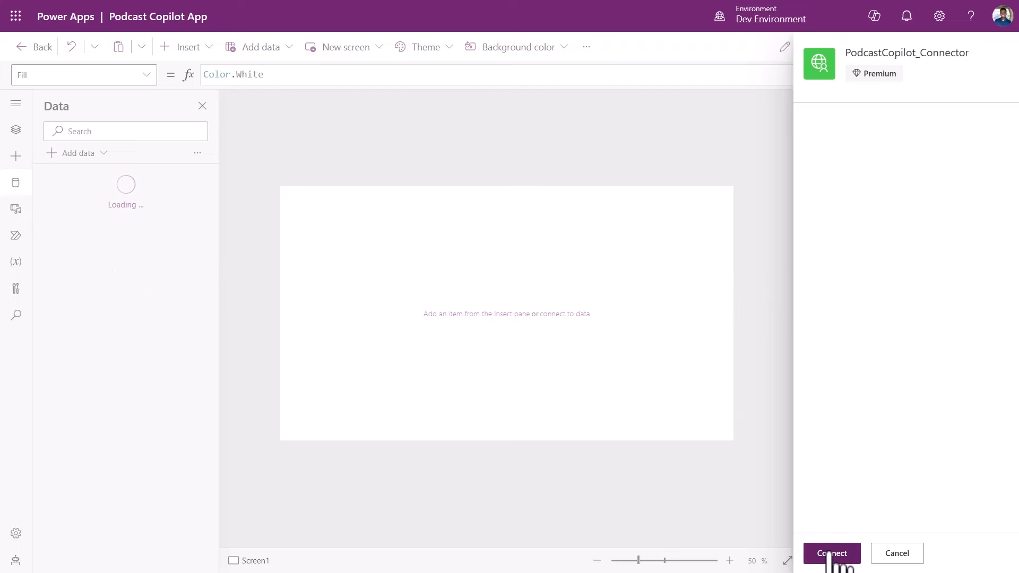
{"action": "left_click", "coordinate": [831, 553]}
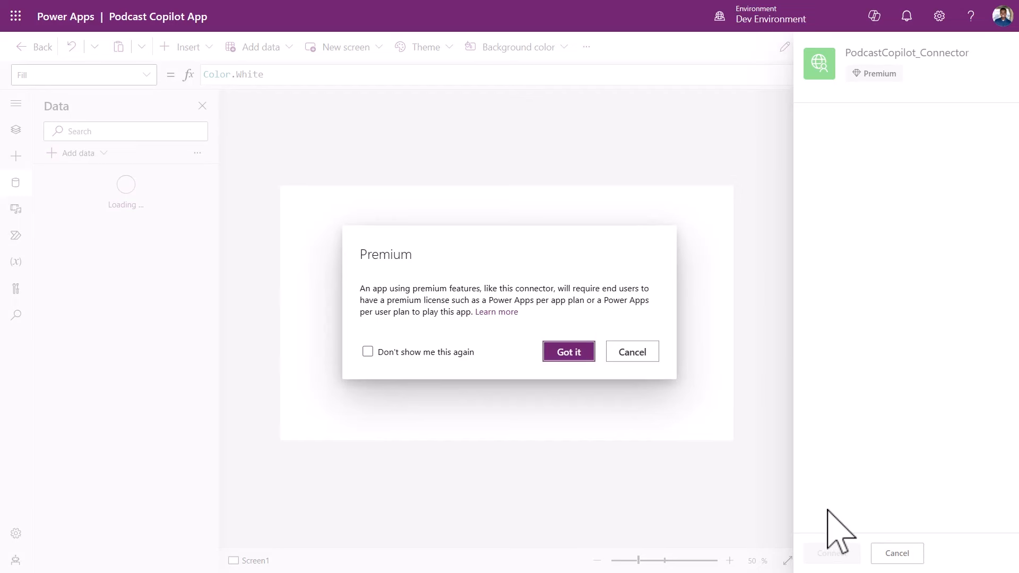
{"action": "left_click", "coordinate": [570, 352]}
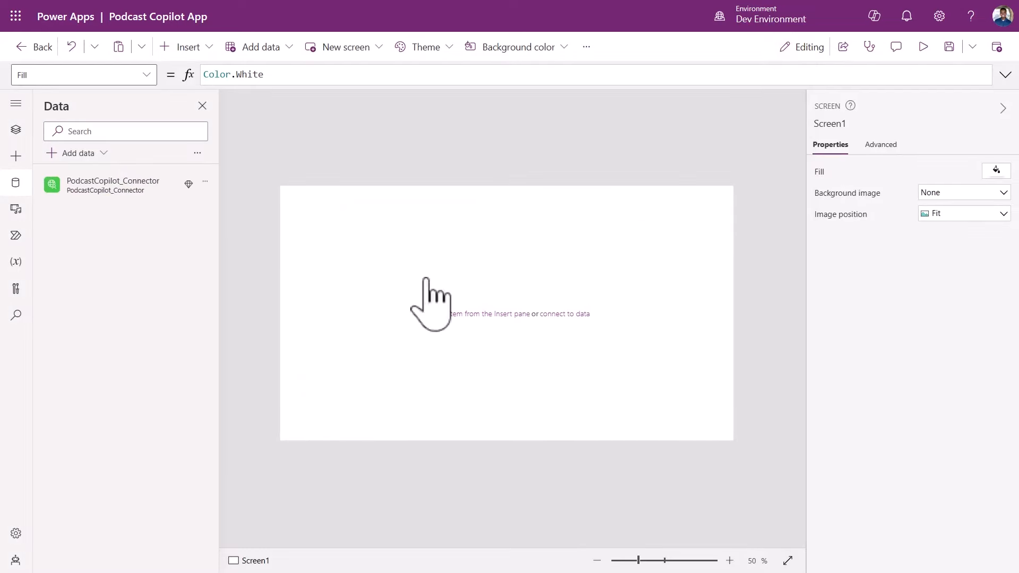
{"action": "mouse_move", "coordinate": [128, 196]}
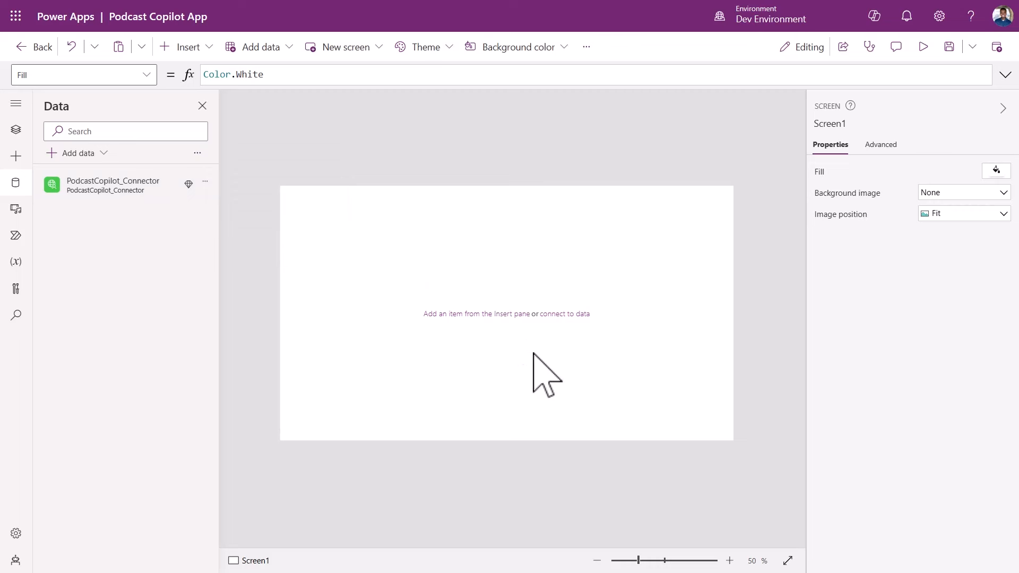
Step: Insert two text labels on Screen1
{"action": "left_click", "coordinate": [731, 561]}
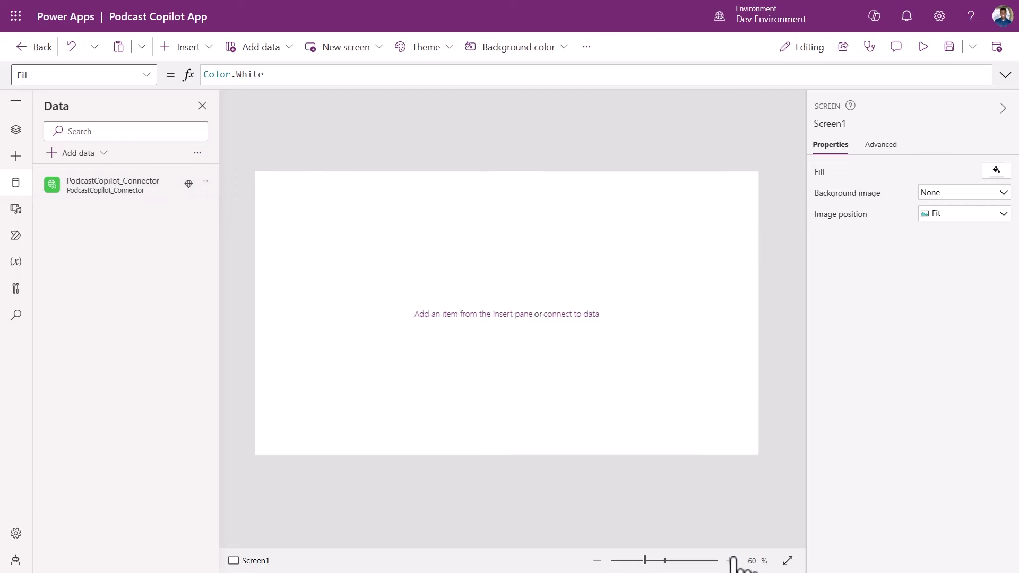
{"action": "left_click", "coordinate": [23, 130]}
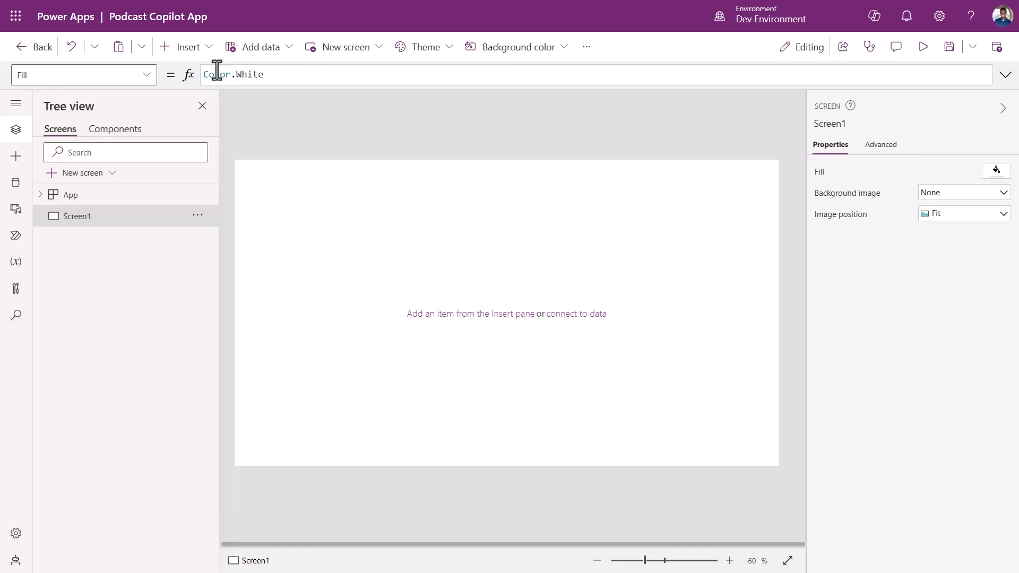
{"action": "left_click", "coordinate": [188, 48]}
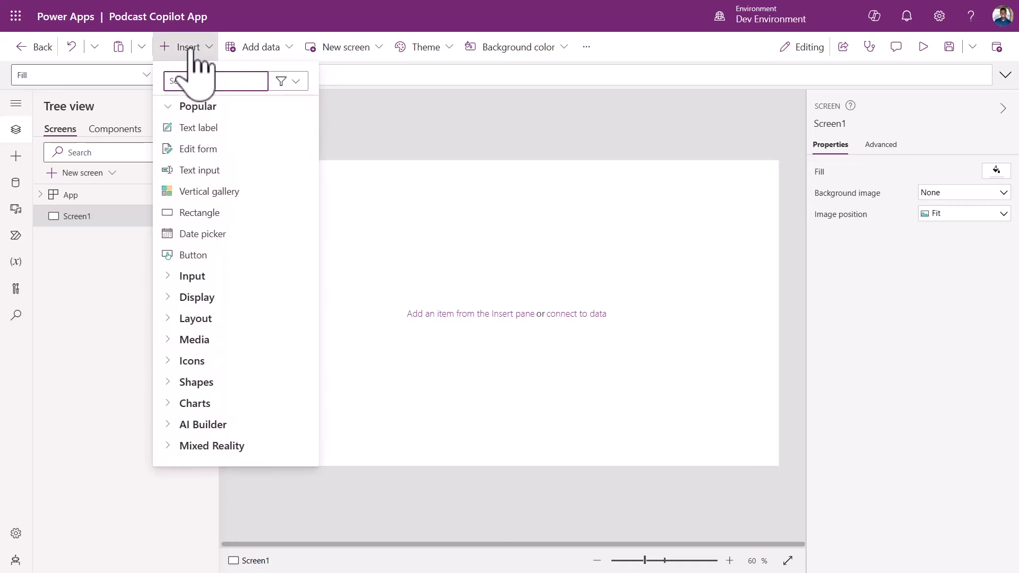
{"action": "left_click", "coordinate": [208, 129]}
{"action": "left_click", "coordinate": [204, 49]}
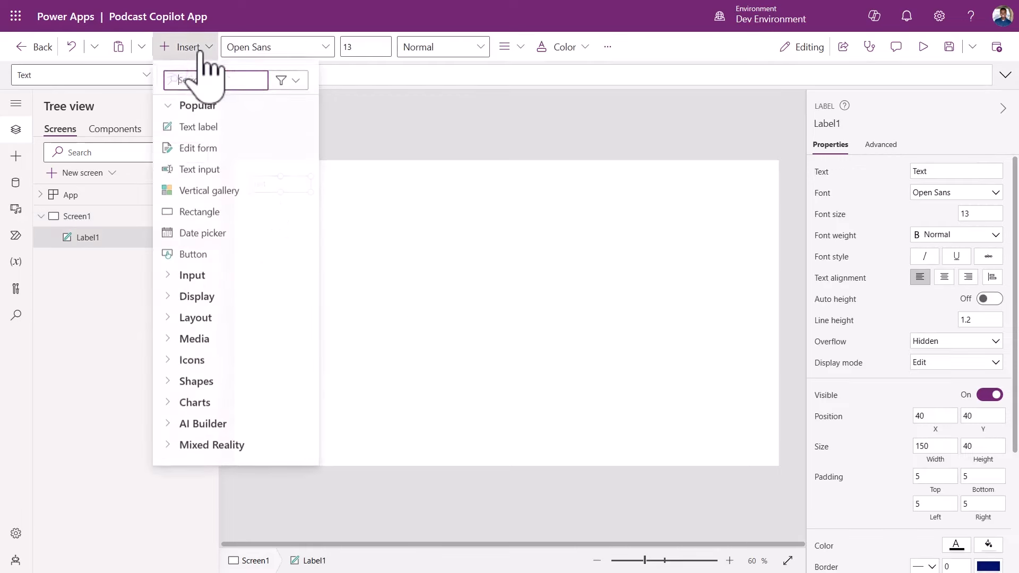
{"action": "left_click", "coordinate": [209, 130]}
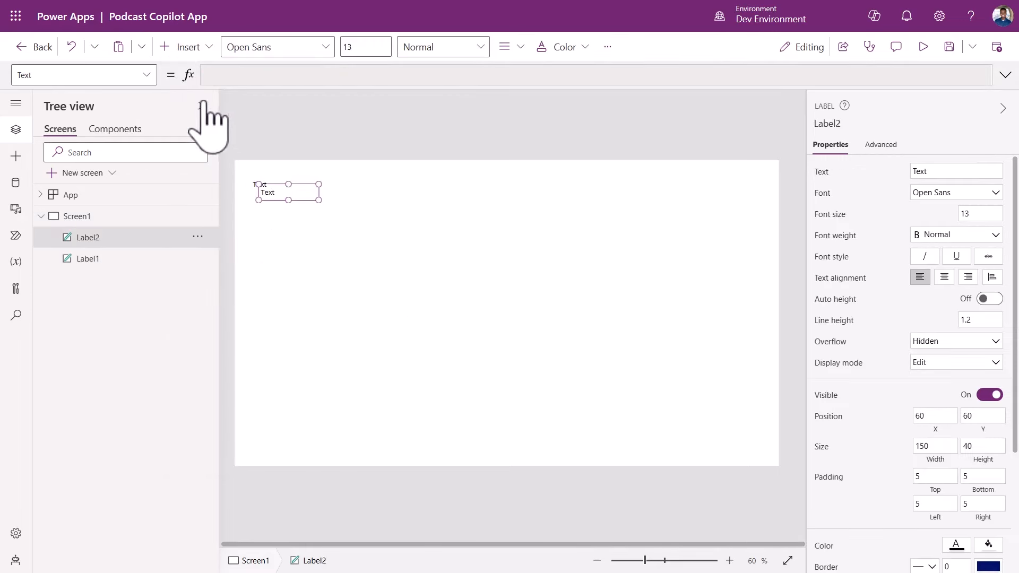
Step: Insert a button and a text input on Screen1
{"action": "left_click", "coordinate": [197, 49]}
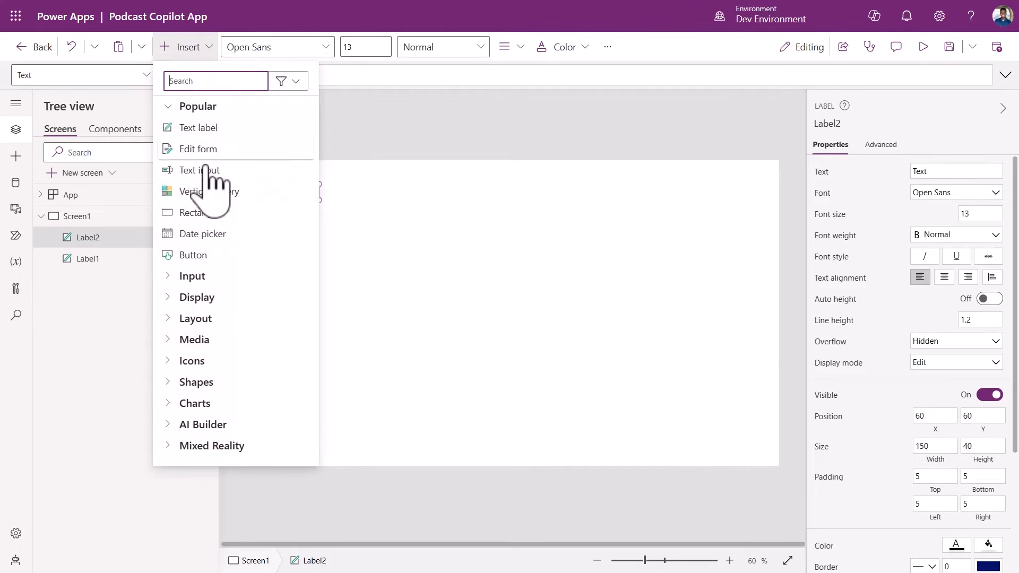
{"action": "left_click", "coordinate": [208, 255]}
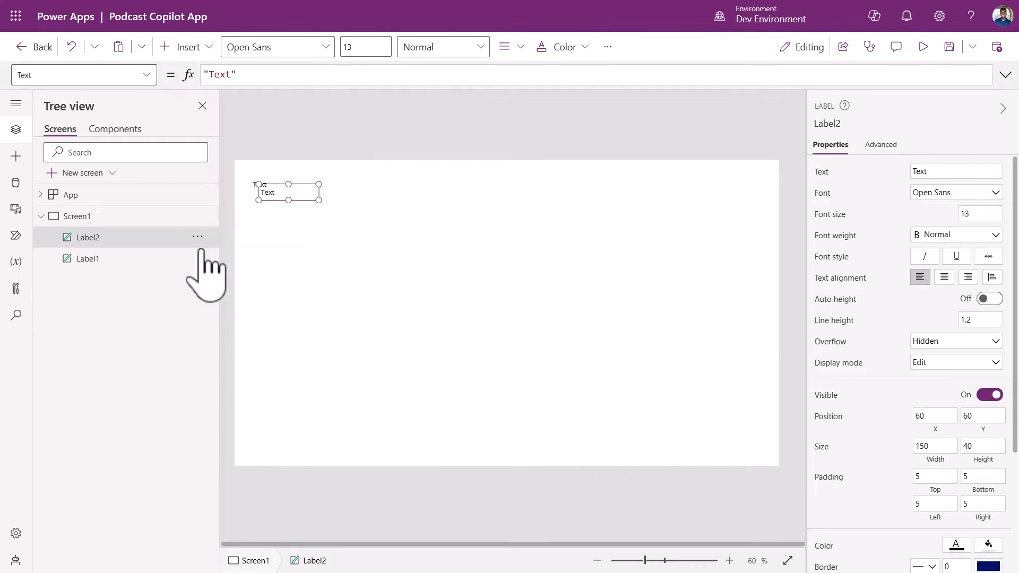
{"action": "left_click", "coordinate": [197, 48]}
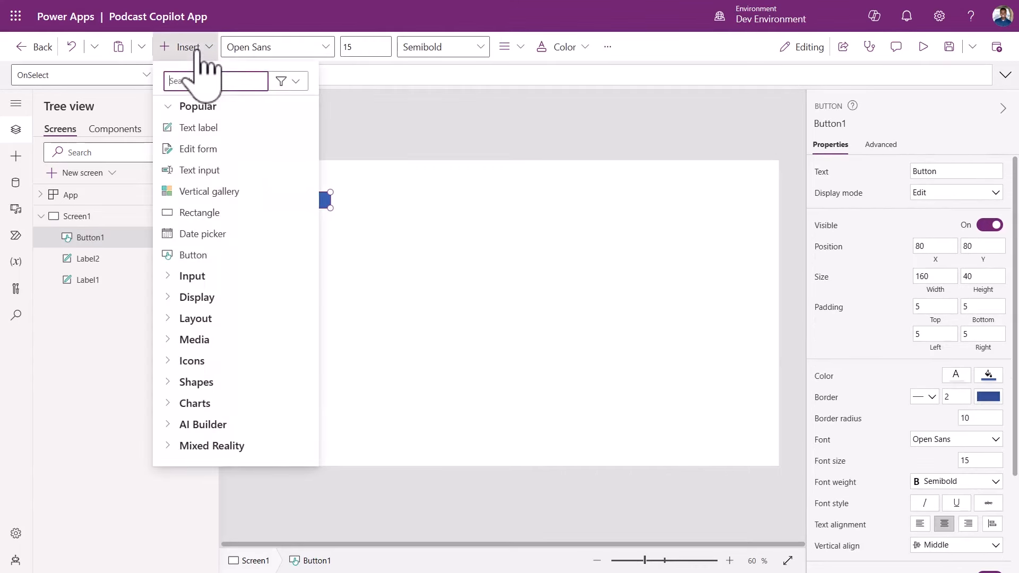
{"action": "left_click", "coordinate": [215, 171]}
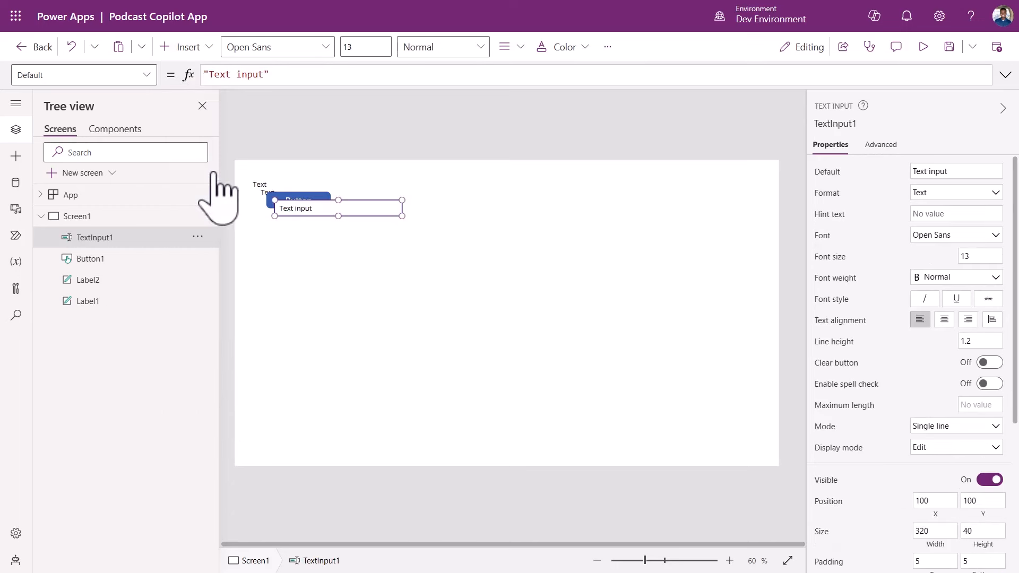
Step: Find the Image control and insert it on Screen1
{"action": "left_click", "coordinate": [197, 47]}
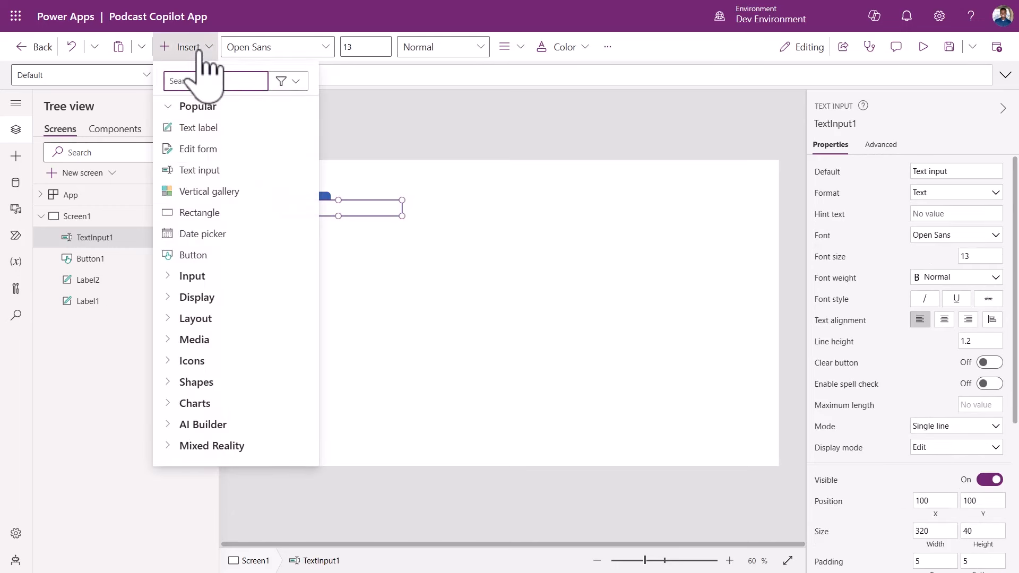
{"action": "type", "text": "ima"}
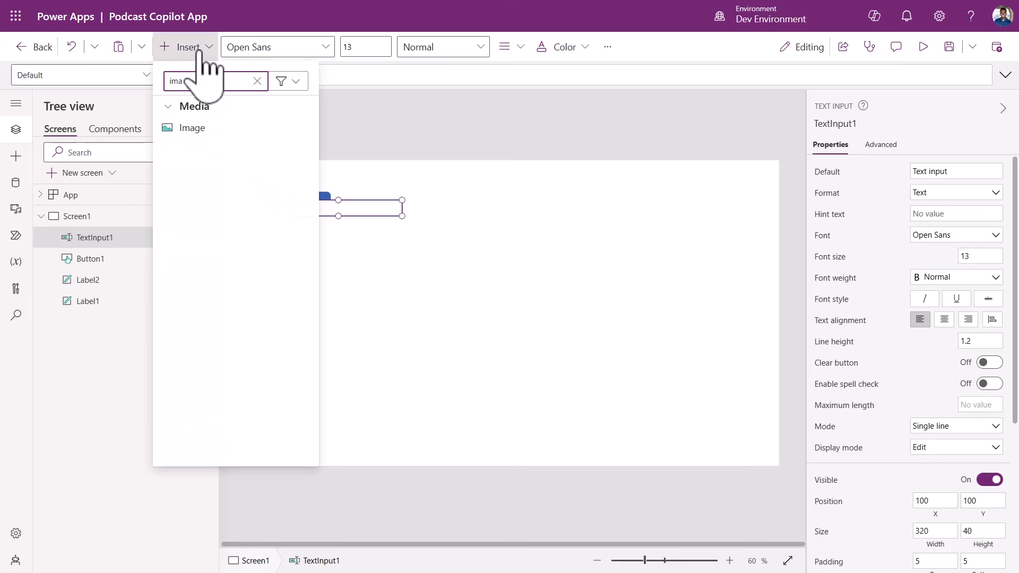
{"action": "left_click", "coordinate": [198, 127]}
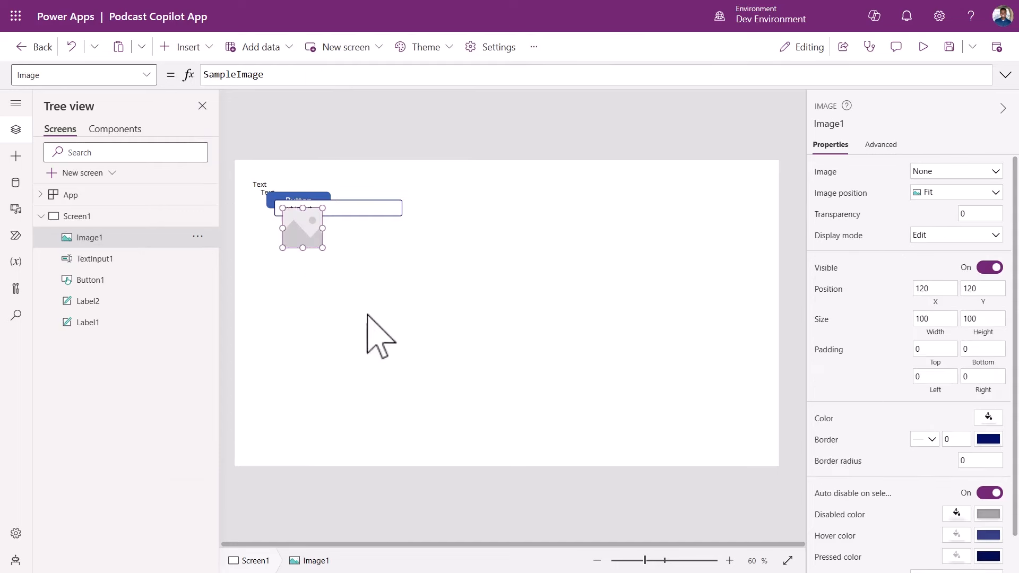
Step: Spread the overlapping image, text input, button and second label across the canvas, and move the first label to the top centre
{"action": "left_click_drag", "start_coordinate": [296, 227], "coordinate": [282, 312]}
{"action": "left_click_drag", "start_coordinate": [322, 213], "coordinate": [390, 318]}
{"action": "left_click_drag", "start_coordinate": [325, 202], "coordinate": [425, 251]}
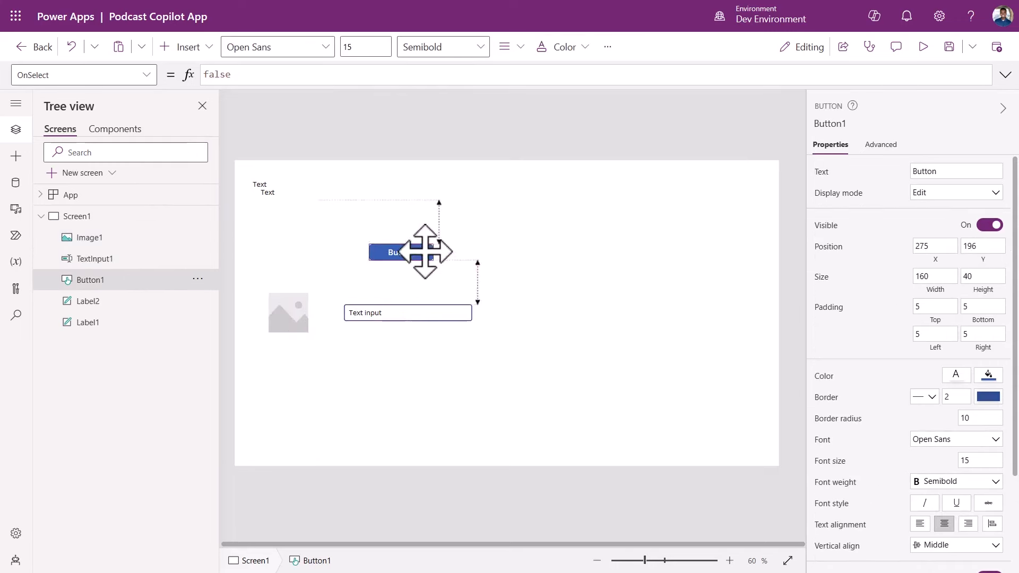
{"action": "left_click_drag", "start_coordinate": [271, 193], "coordinate": [536, 235]}
{"action": "left_click", "coordinate": [267, 189]}
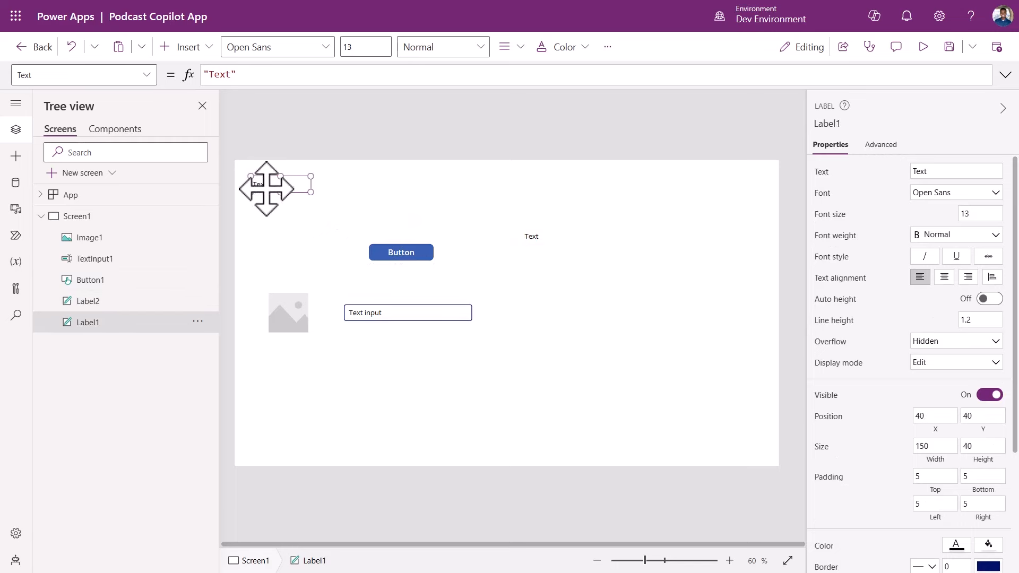
{"action": "left_click_drag", "start_coordinate": [267, 189], "coordinate": [483, 182]}
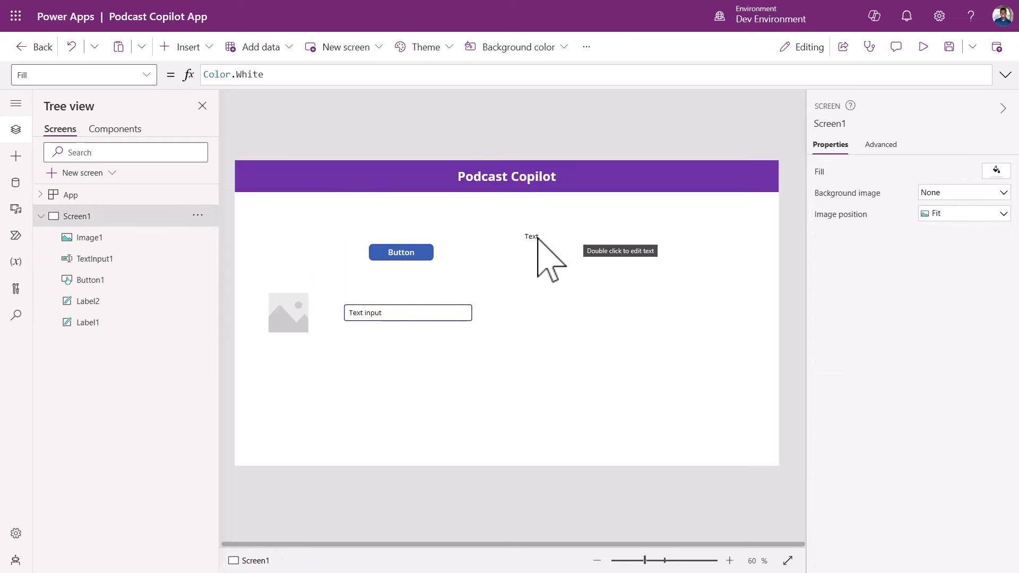
Step: Move the second label and the button lower on the canvas, and place the text input just below the Podcast Copilot header
{"action": "left_click_drag", "start_coordinate": [537, 238], "coordinate": [579, 329]}
{"action": "left_click_drag", "start_coordinate": [425, 253], "coordinate": [451, 411]}
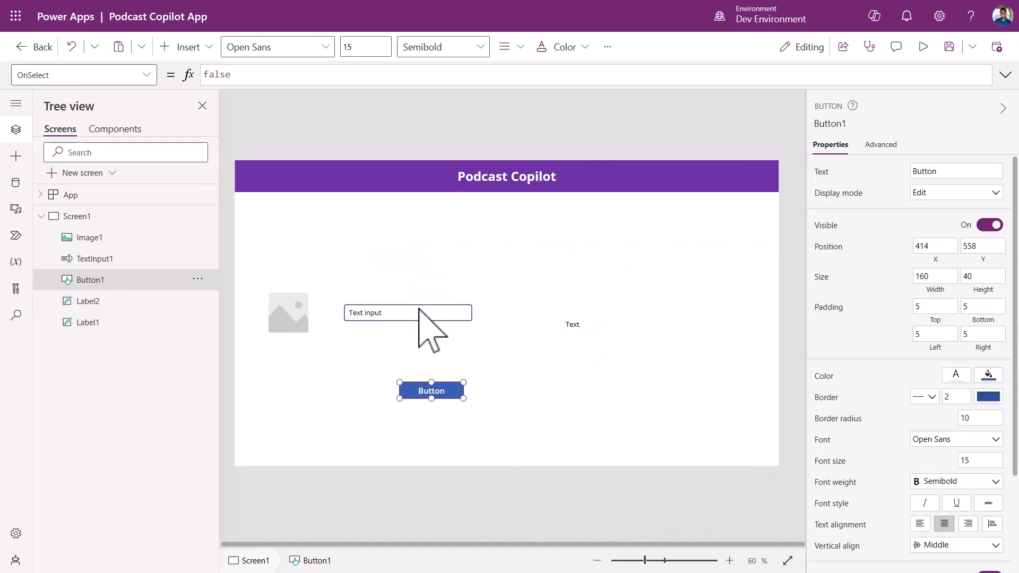
{"action": "left_click_drag", "start_coordinate": [419, 311], "coordinate": [523, 228]}
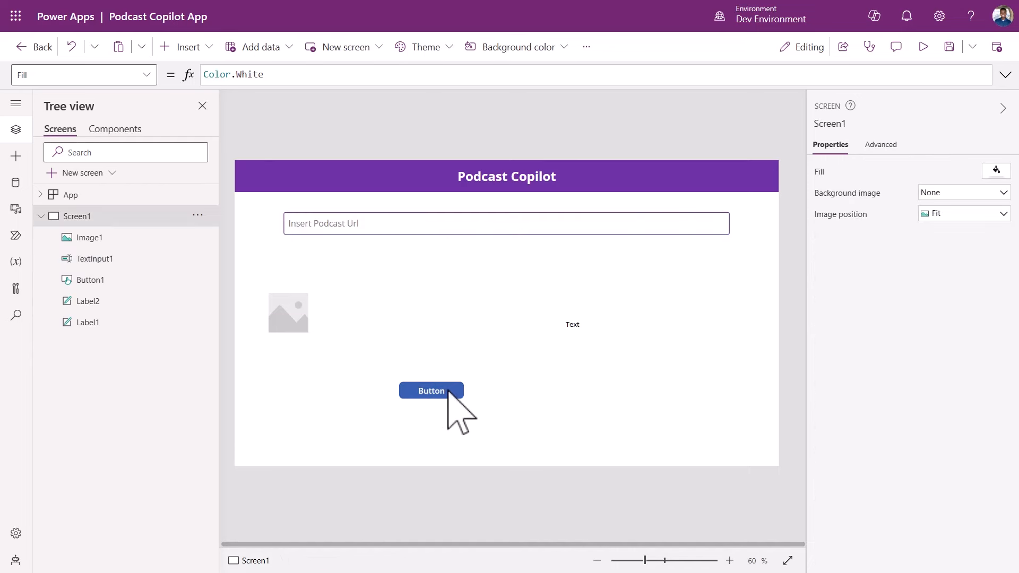
Step: Centre the button just beneath the podcast URL input
{"action": "left_click_drag", "start_coordinate": [448, 392], "coordinate": [525, 271]}
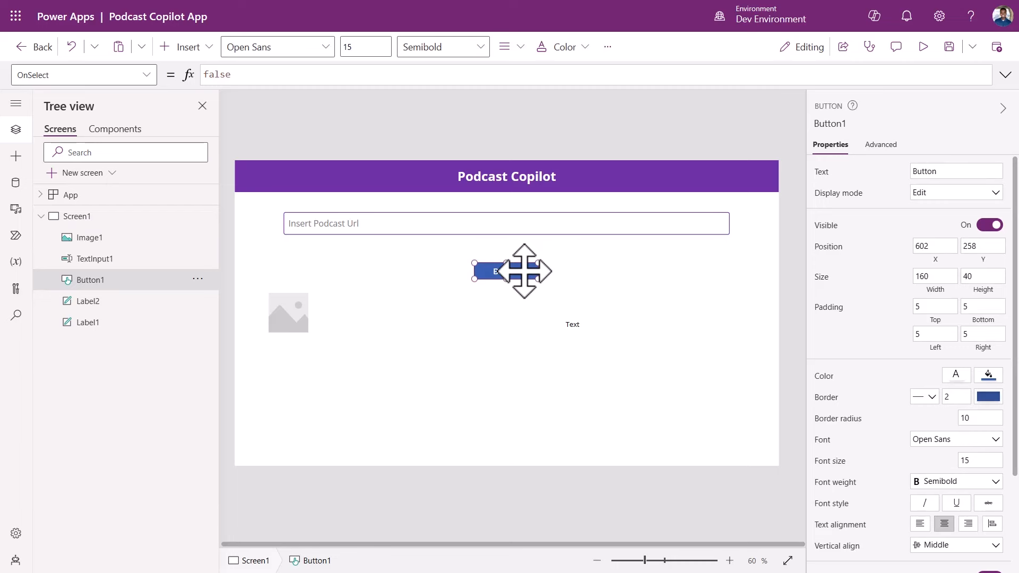
{"action": "left_click_drag", "start_coordinate": [524, 271], "coordinate": [521, 266]}
{"action": "left_click", "coordinate": [615, 293]}
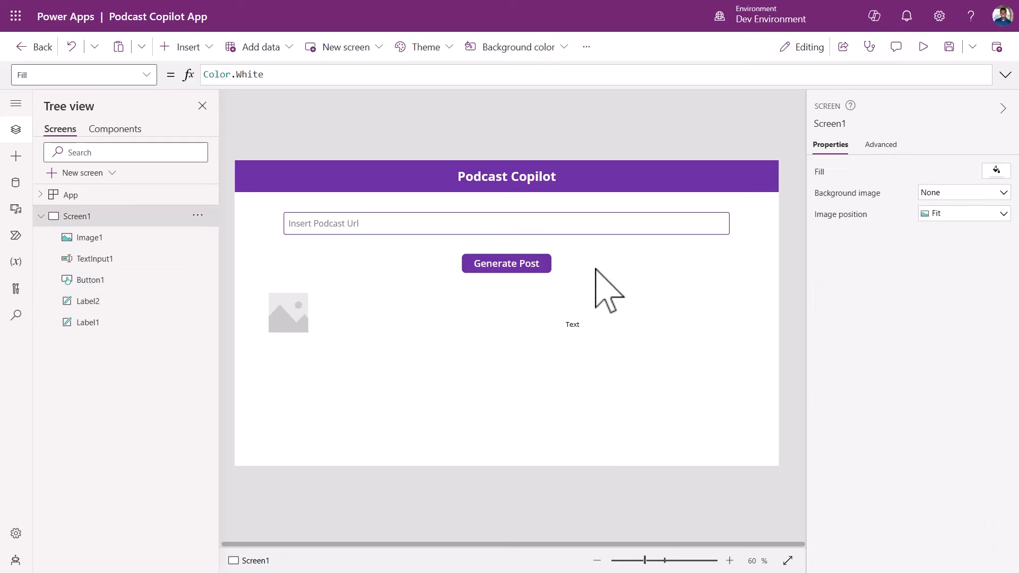
Step: Move the second label up below the Generate Post button, lining its top edge up with the image's
{"action": "left_click", "coordinate": [580, 326]}
{"action": "left_click_drag", "start_coordinate": [580, 326], "coordinate": [529, 304]}
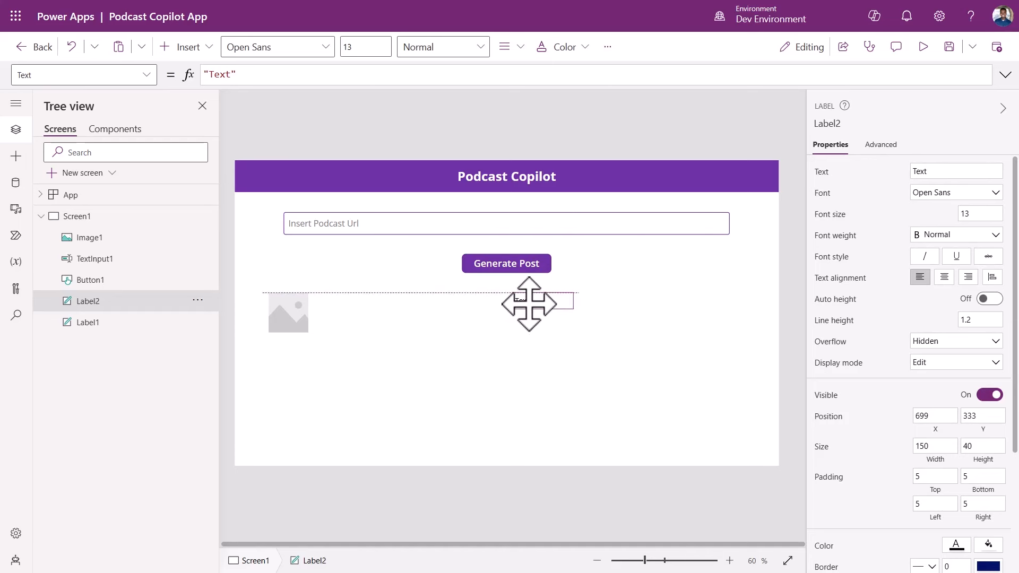
{"action": "left_click_drag", "start_coordinate": [529, 304], "coordinate": [530, 304]}
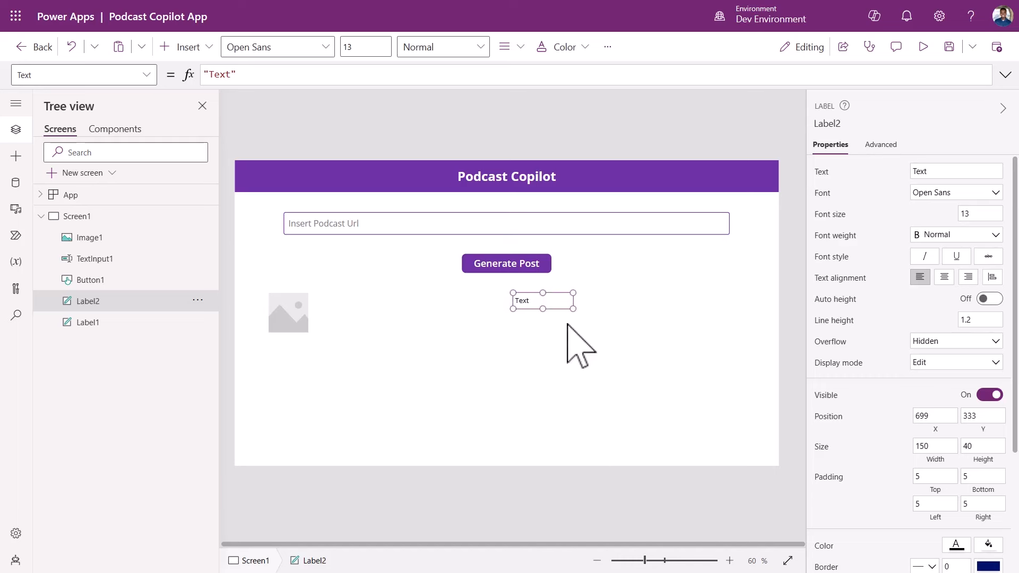
{"action": "left_click", "coordinate": [356, 388]}
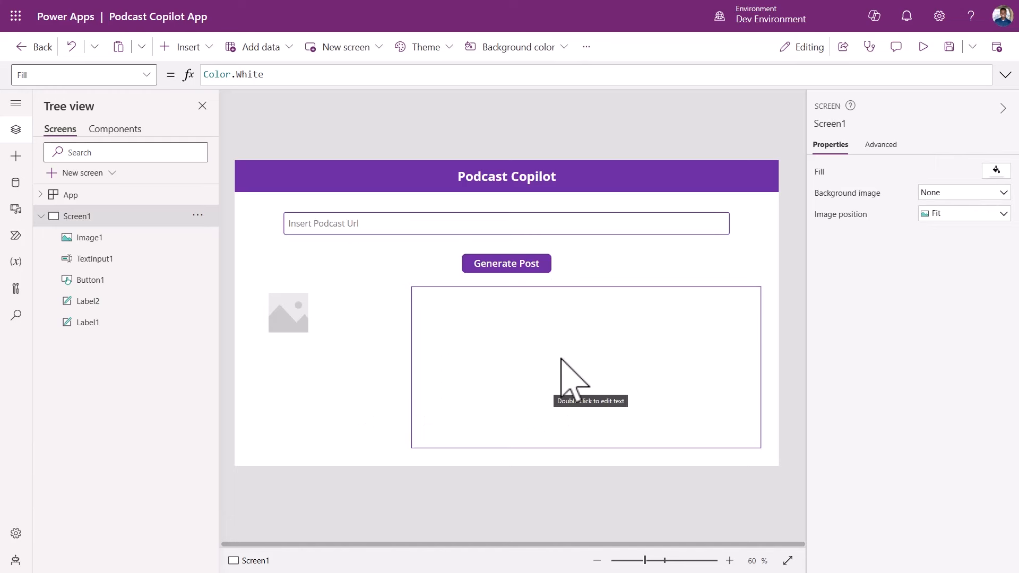
Step: Move the image slightly up and outward so its top edge lines up with the large bordered label
{"action": "left_click", "coordinate": [290, 319]}
{"action": "mouse_move", "coordinate": [287, 308]}
{"action": "left_mouse_down"}
{"action": "mouse_move", "coordinate": [318, 330]}
{"action": "mouse_move", "coordinate": [288, 297]}
{"action": "left_mouse_up"}
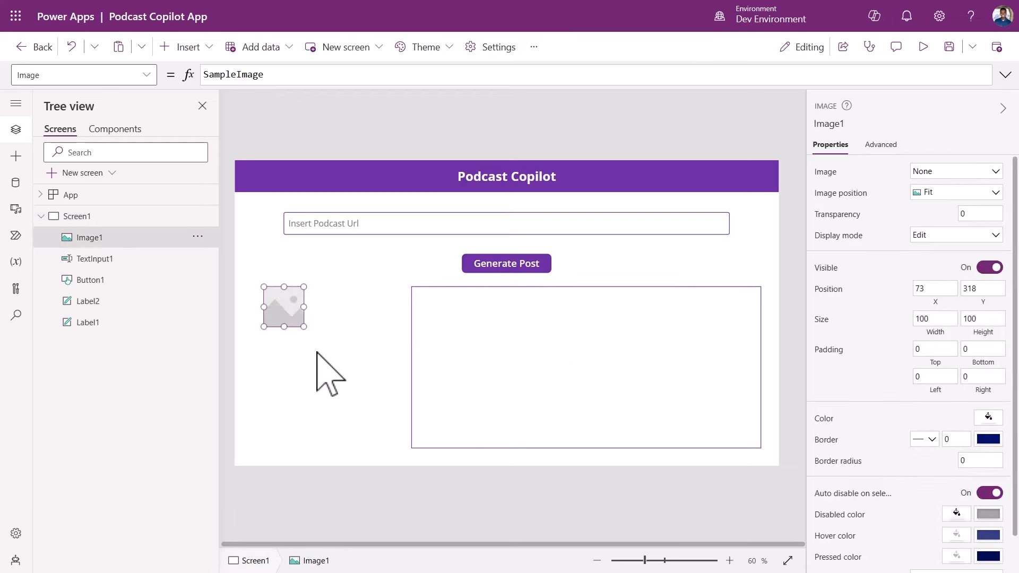
{"action": "left_click", "coordinate": [356, 451]}
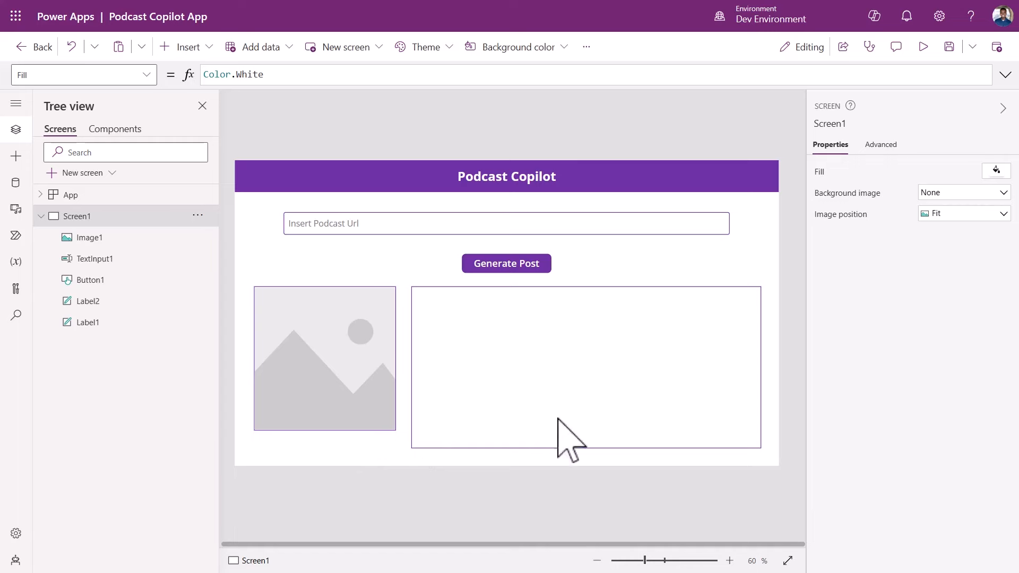
Step: Rename the Podcast Copilot header label as lblTitle
{"action": "left_click", "coordinate": [379, 178]}
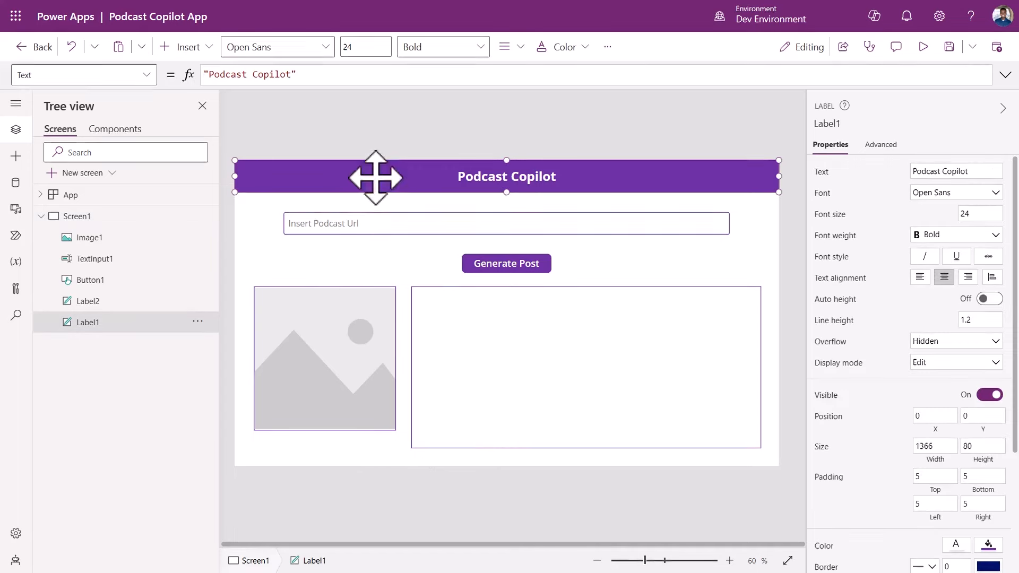
{"action": "left_click", "coordinate": [198, 321]}
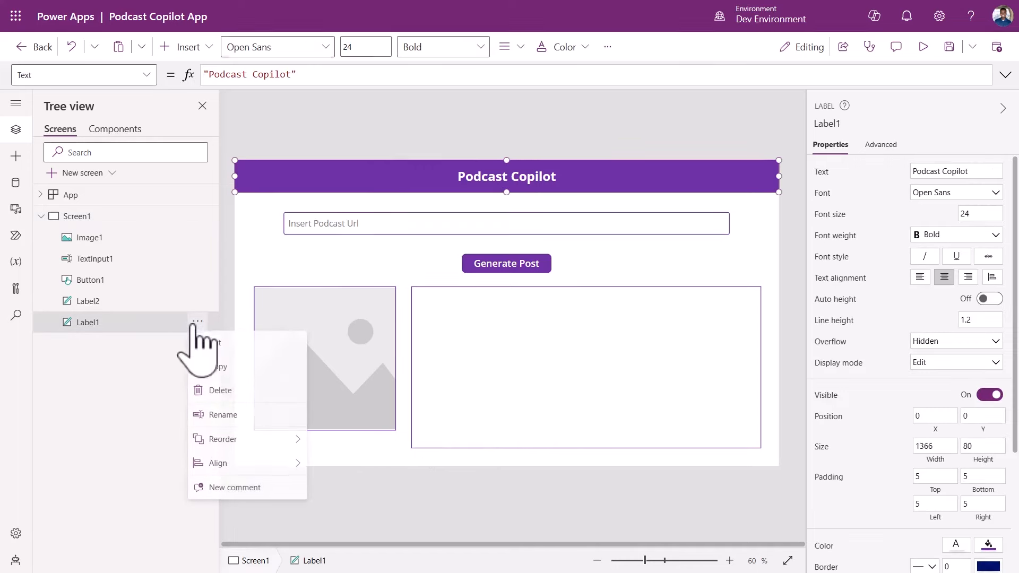
{"action": "left_click", "coordinate": [223, 416]}
{"action": "type", "text": "lblTitle"}
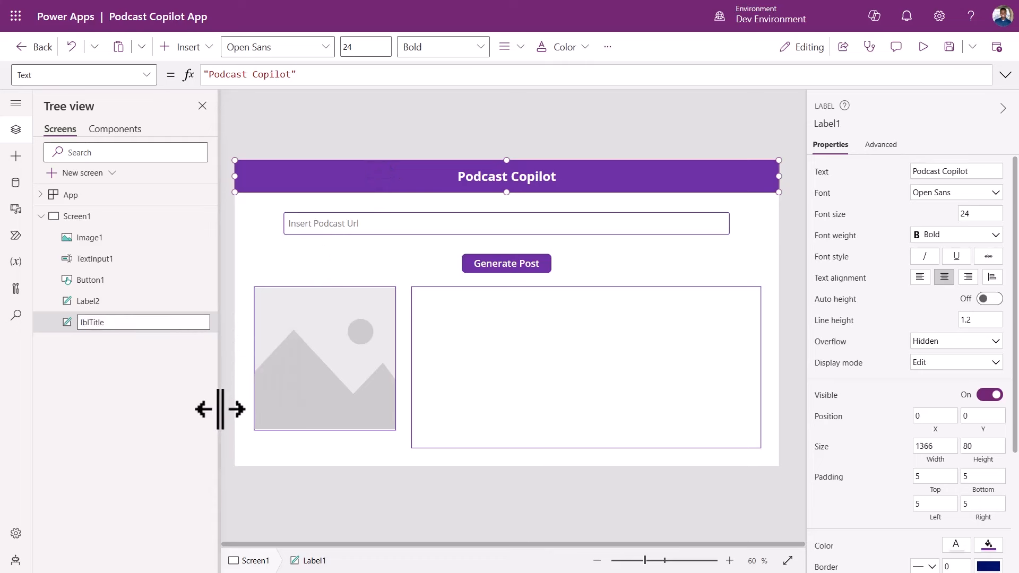
{"action": "key", "text": "Return"}
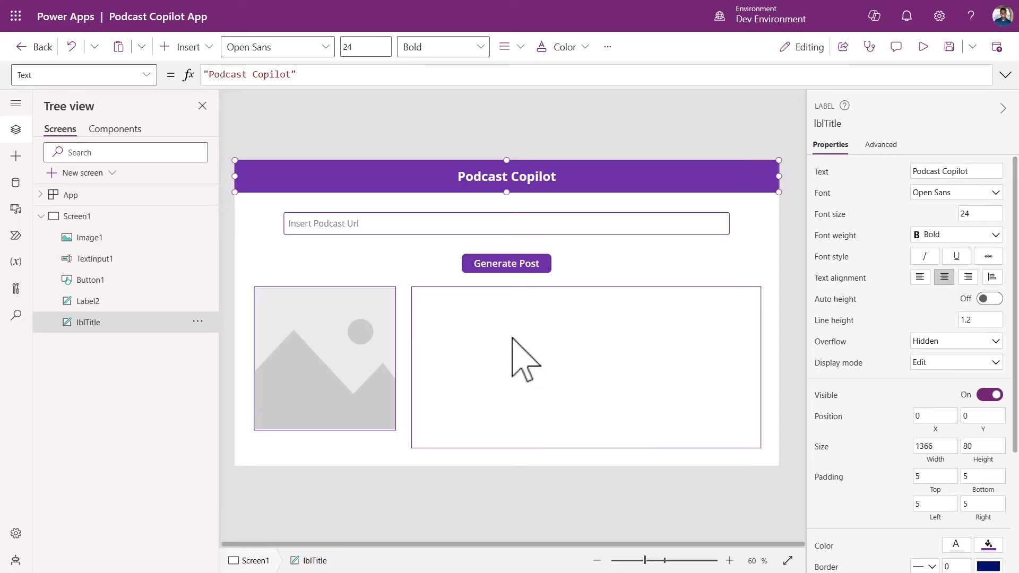
Step: Rename the podcast URL text input as txtPodcastURL
{"action": "left_click", "coordinate": [460, 223]}
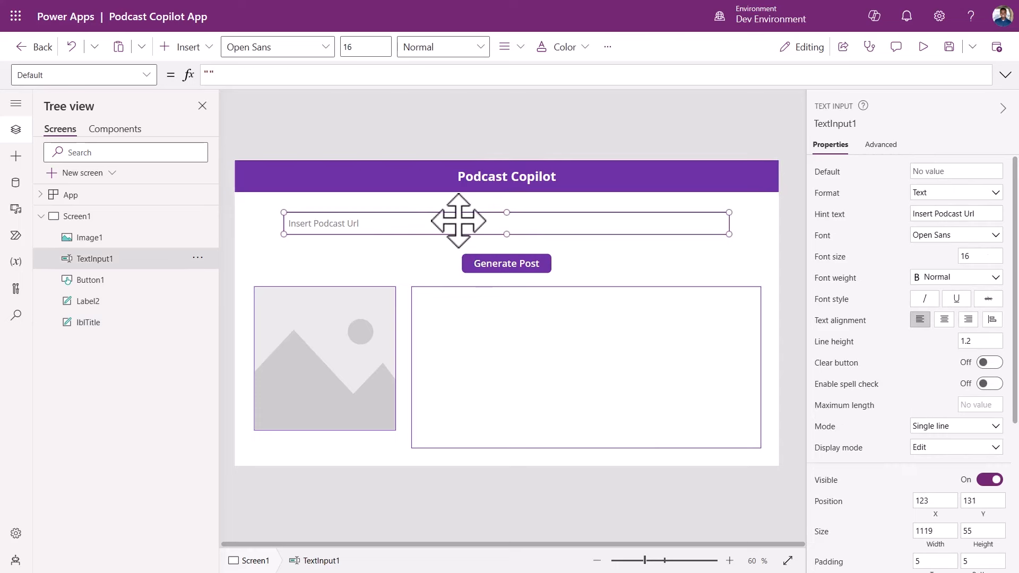
{"action": "left_click", "coordinate": [197, 259]}
{"action": "left_click", "coordinate": [221, 350]}
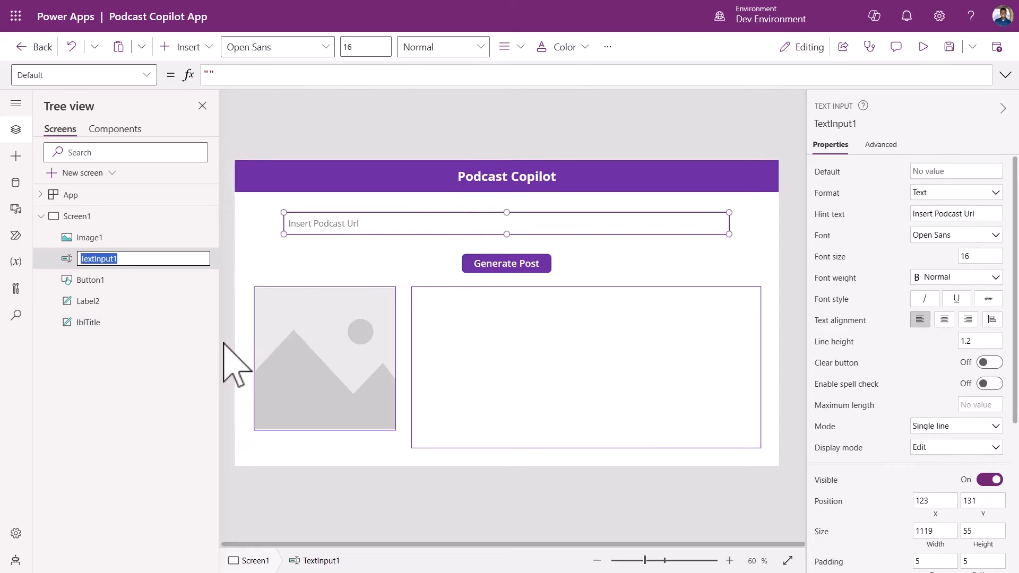
{"action": "type", "text": "txtPodcastURL"}
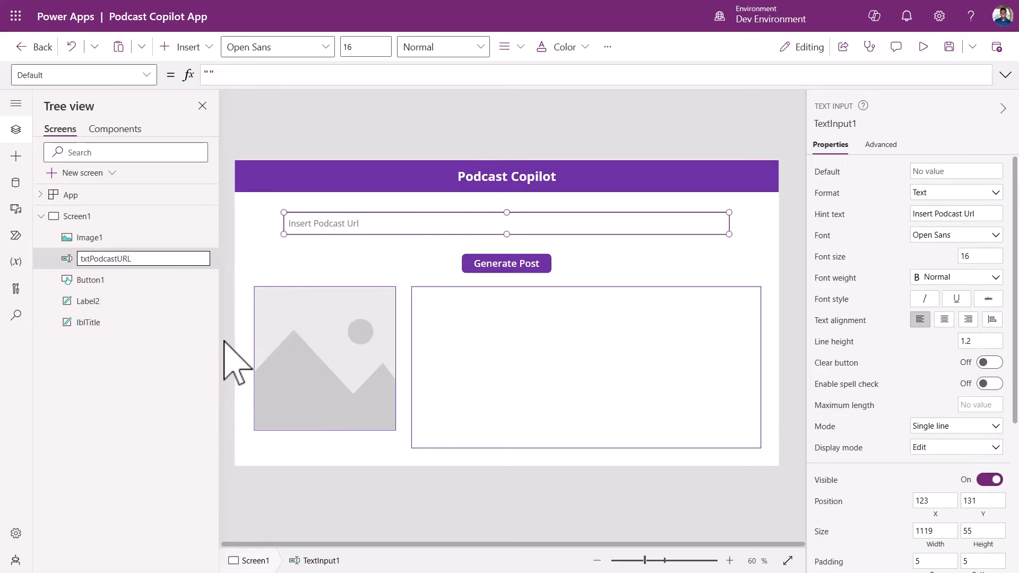
{"action": "key", "text": "Return"}
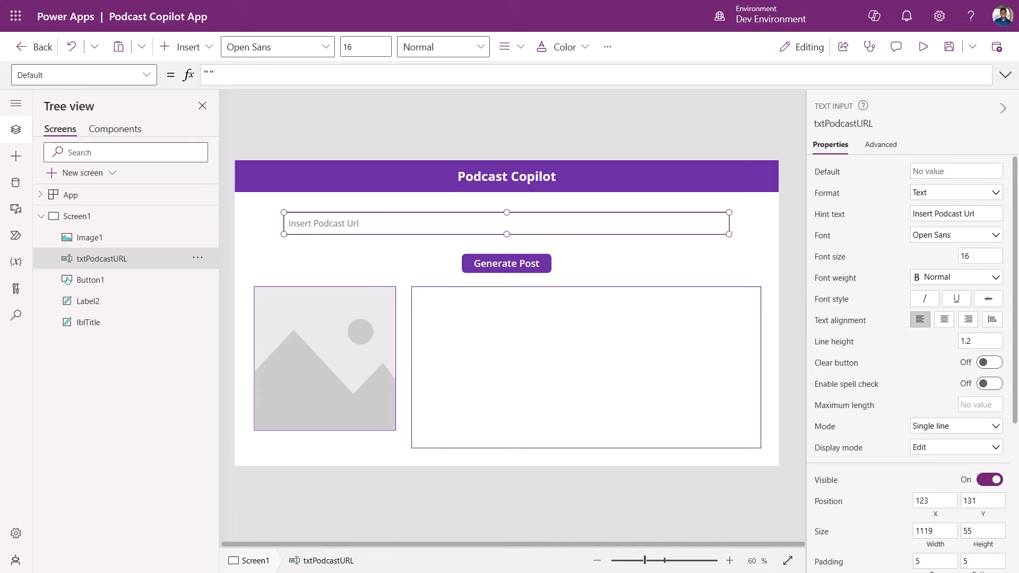
Step: Rename the Generate Post button as btnGeneratePost
{"action": "left_click", "coordinate": [534, 265]}
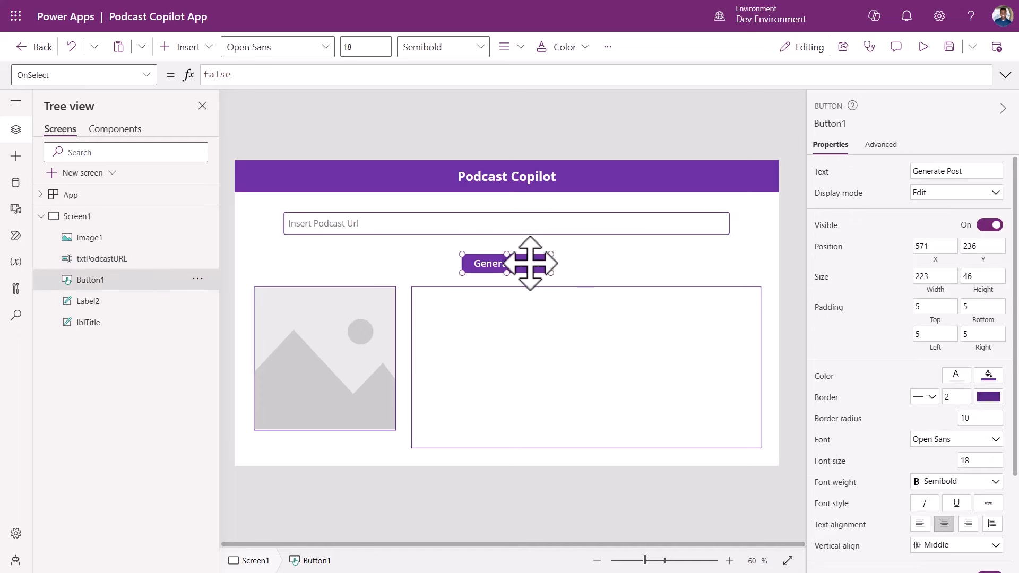
{"action": "left_click", "coordinate": [198, 280]}
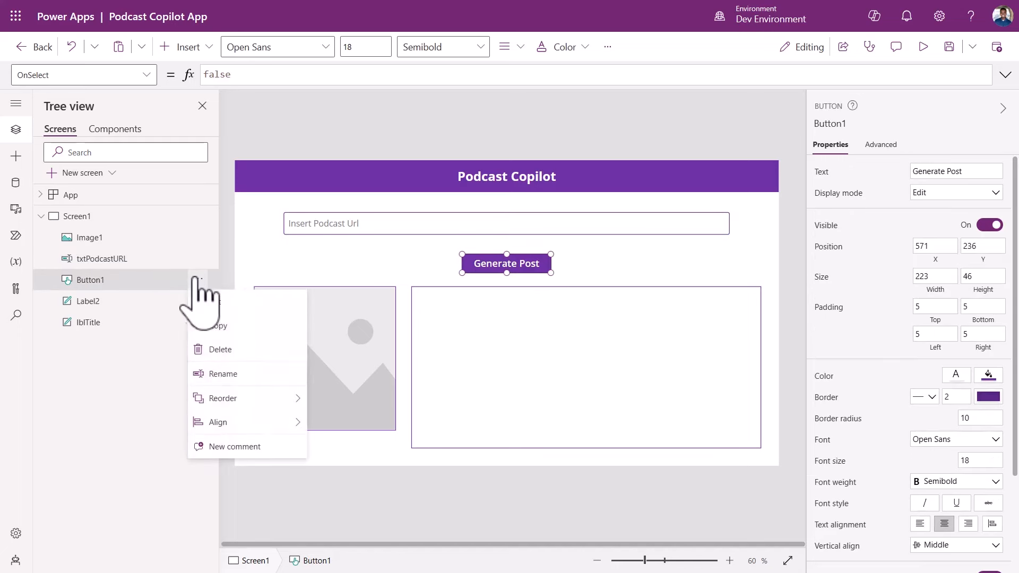
{"action": "left_click", "coordinate": [218, 372]}
{"action": "type", "text": "btnGeneratePost"}
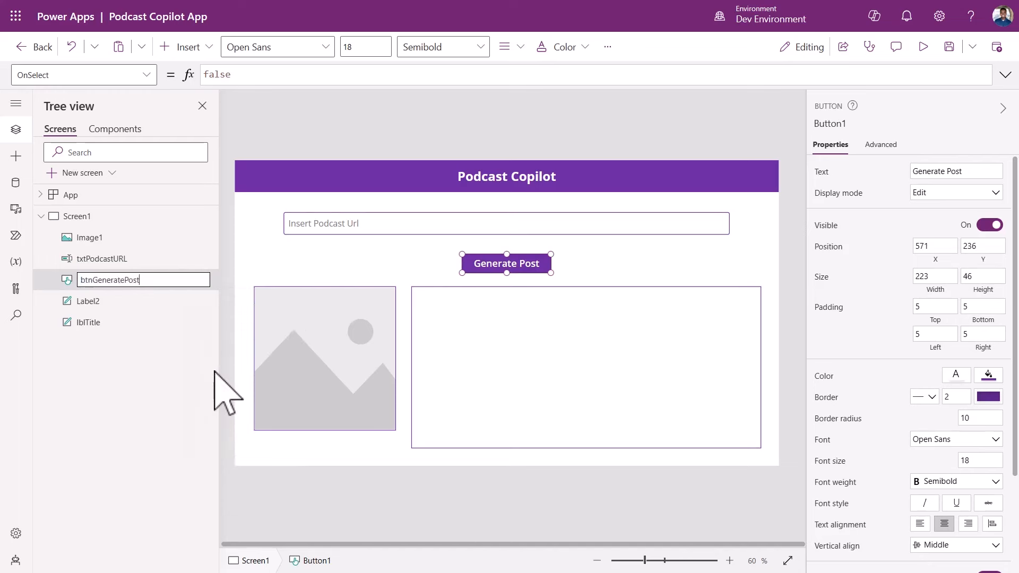
{"action": "key", "text": "Return"}
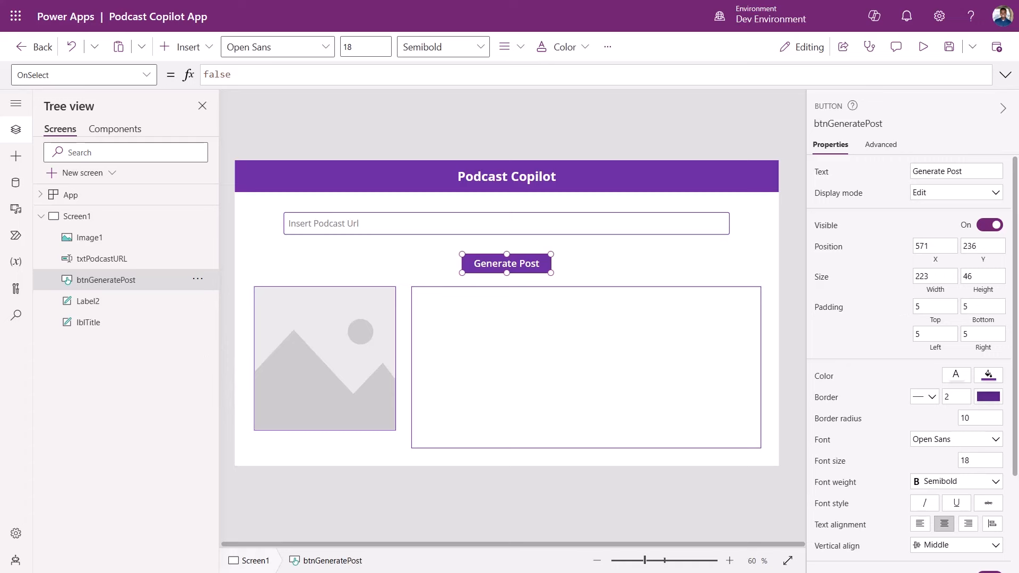
Step: Rename the image control as imgSocialImage
{"action": "left_click", "coordinate": [362, 337]}
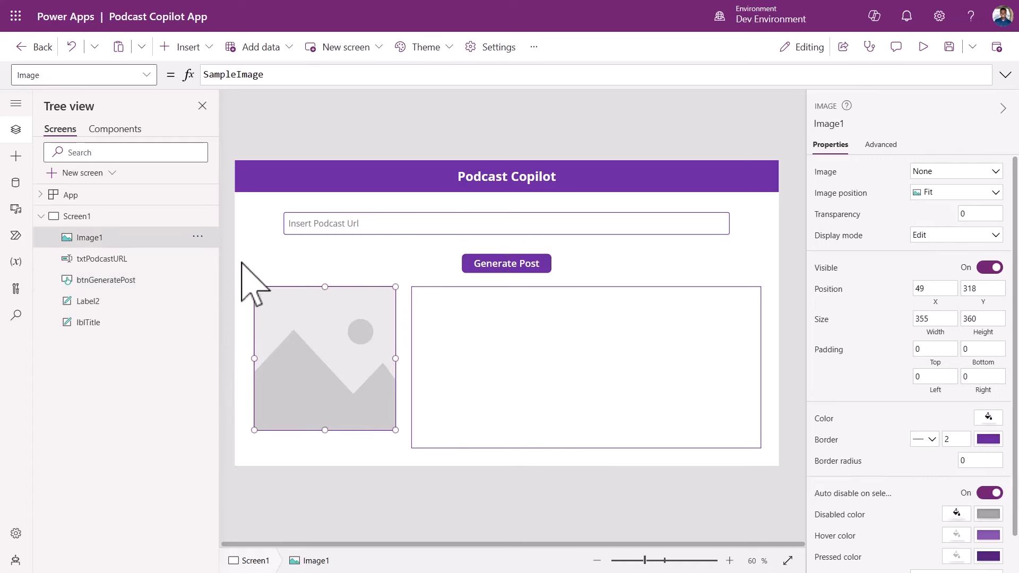
{"action": "left_click", "coordinate": [198, 237]}
{"action": "left_click", "coordinate": [227, 331]}
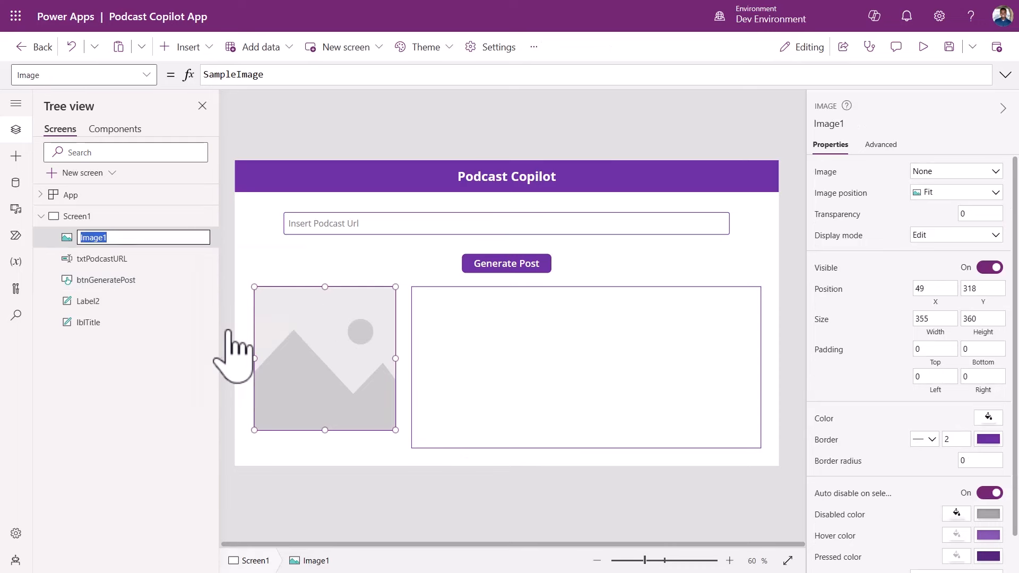
{"action": "type", "text": "imgSocialImage"}
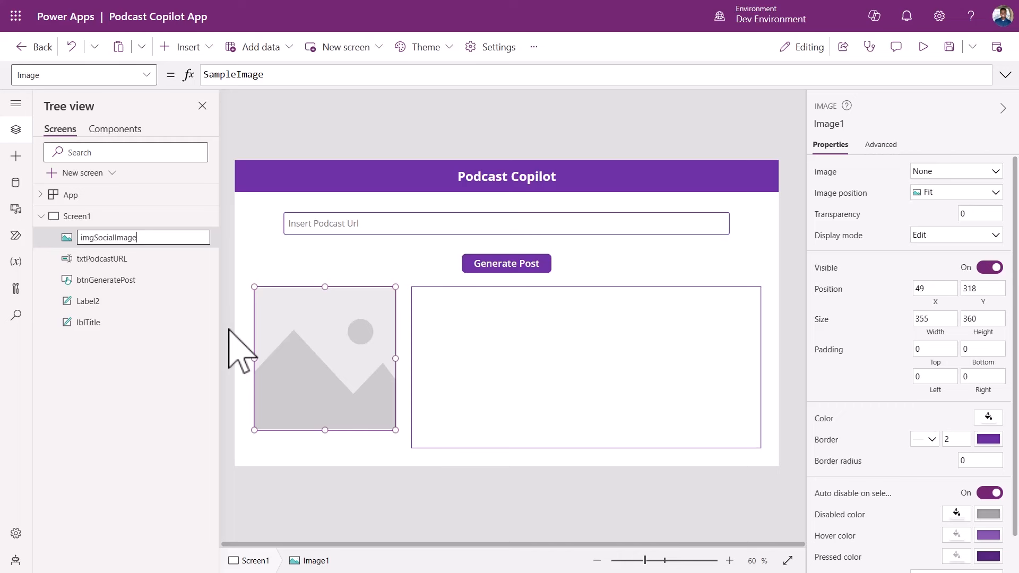
{"action": "key", "text": "Return"}
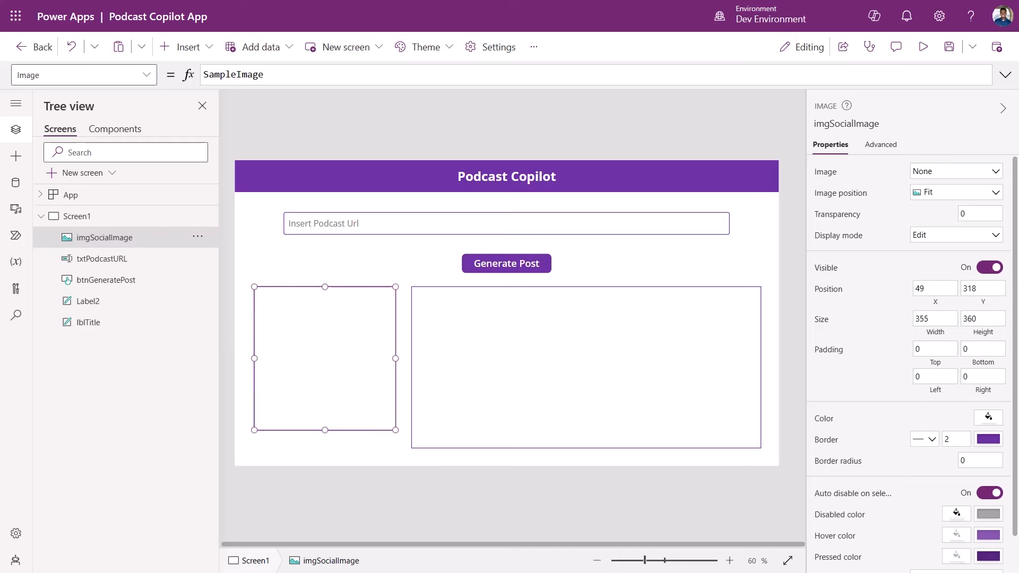
Step: Rename the large empty label beside the image as lblSocialPost
{"action": "left_click", "coordinate": [616, 344]}
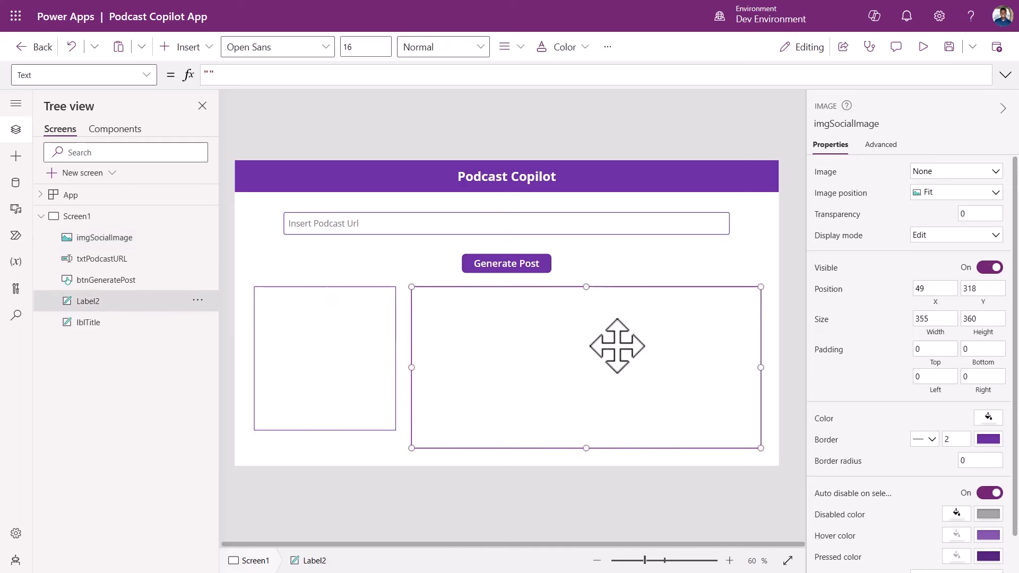
{"action": "double_click", "coordinate": [207, 307]}
{"action": "type", "text": "lblSocialPost"}
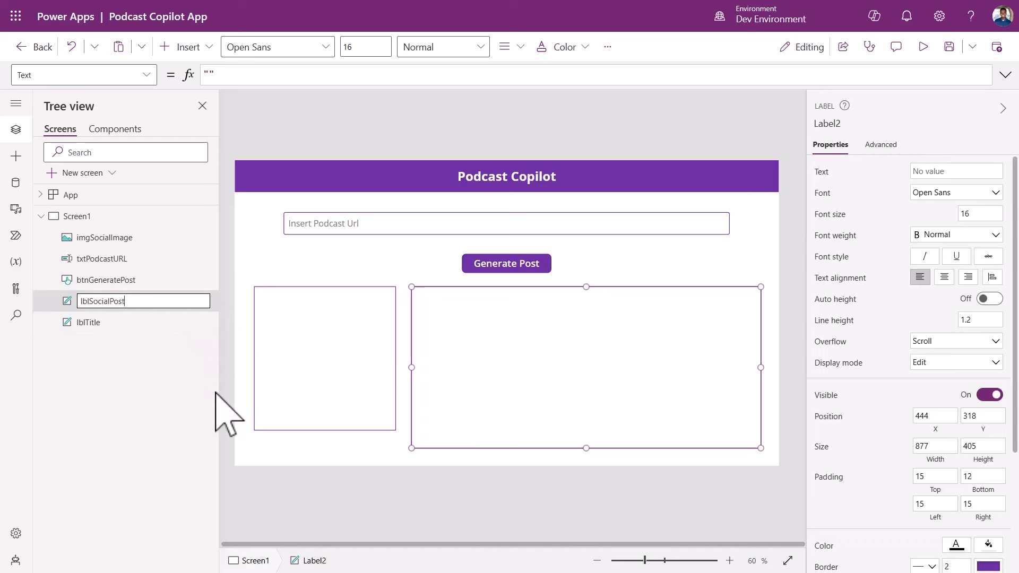
{"action": "key", "text": "Return"}
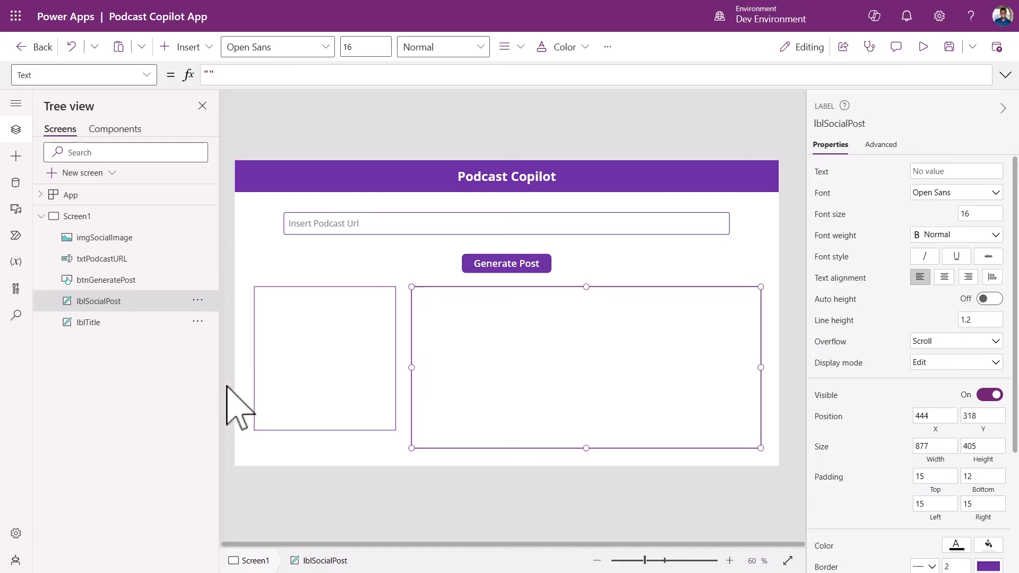
Step: Replace btnGeneratePost's OnSelect formula with commented Set calls storing PodcastCopilot_Connector.GetSocialMediaPost(txtPodcastURL.Text).blurb in socialMediaBlurb and the same call's .imageUrl in socialImage
{"action": "left_click", "coordinate": [524, 263]}
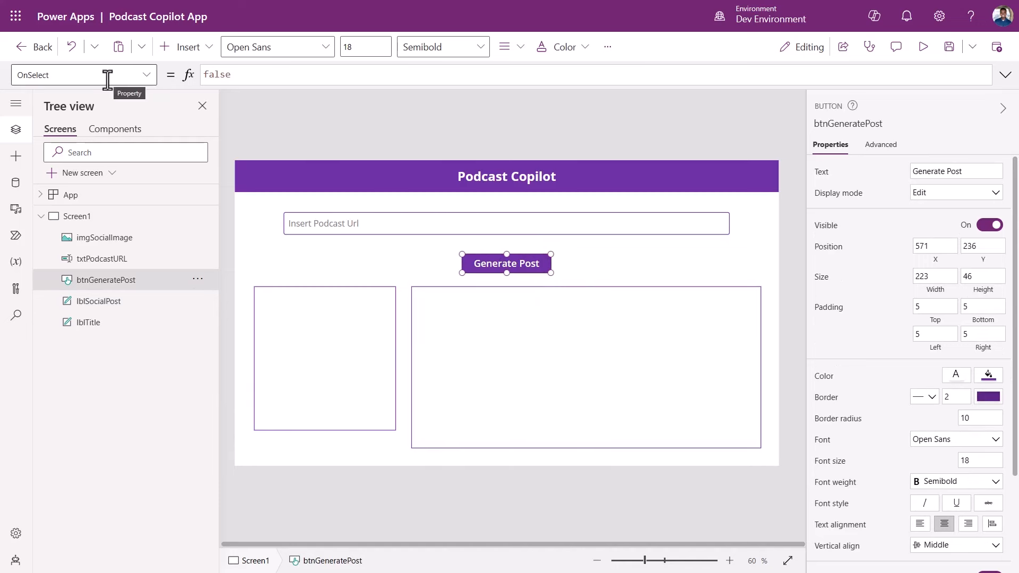
{"action": "left_click", "coordinate": [1006, 77]}
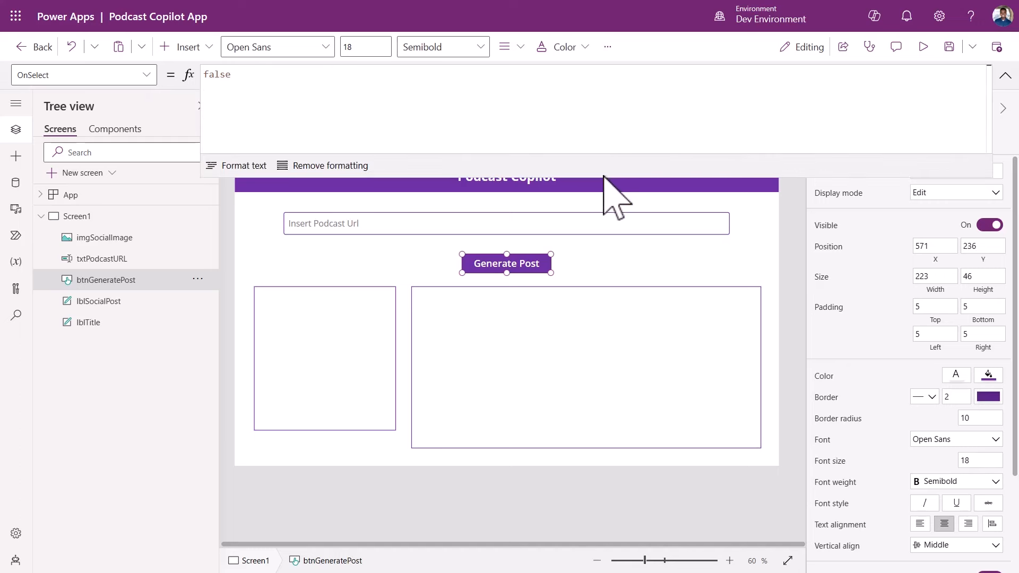
{"action": "left_click_drag", "start_coordinate": [600, 178], "coordinate": [590, 287]}
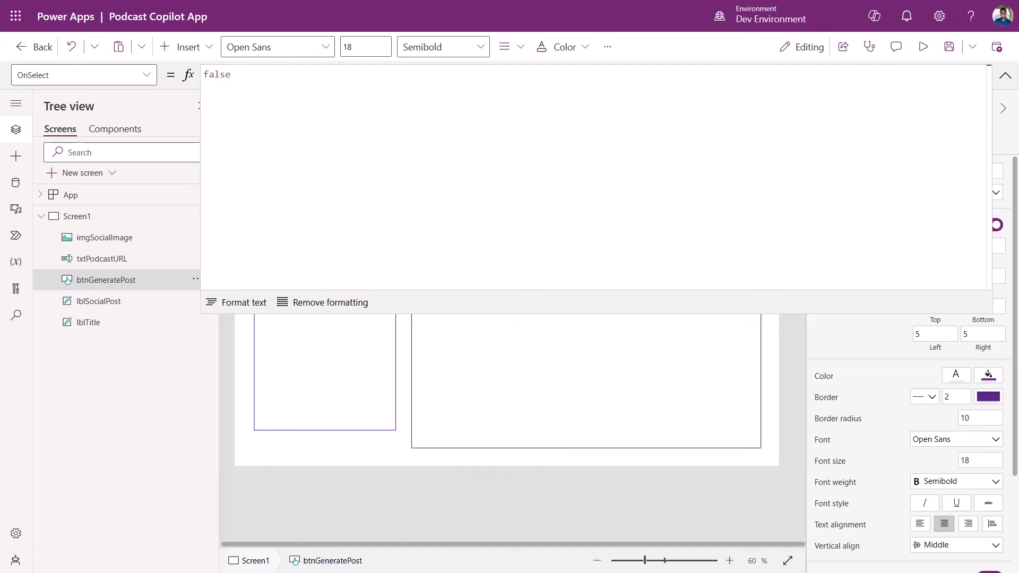
{"action": "left_click_drag", "start_coordinate": [234, 79], "coordinate": [199, 80]}
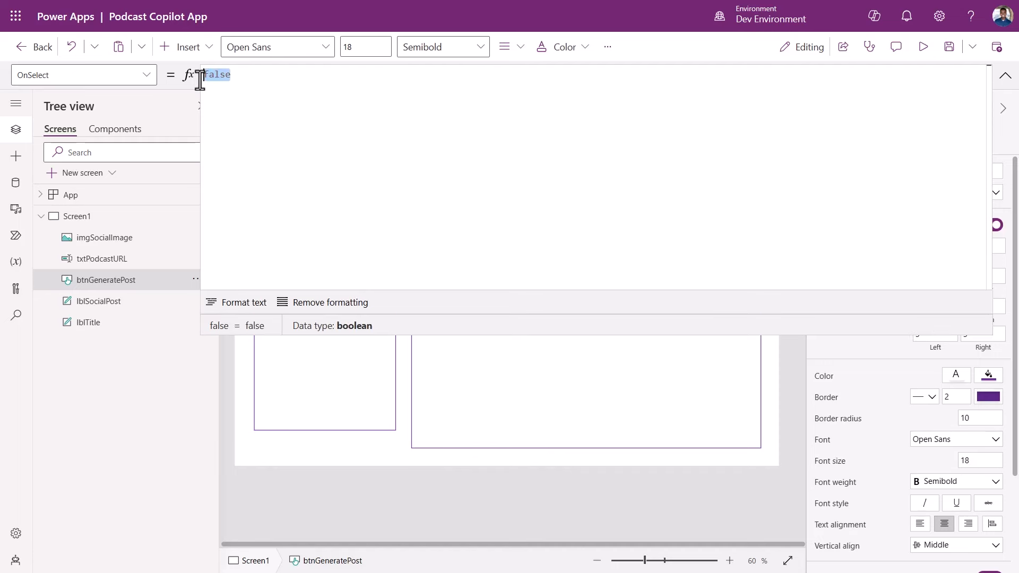
{"action": "type", "text": "//Generate a social media blurb / post Set(     socialMediaBlurb,     PodcastCopilot_Connector.GetSocialMediaPost(txtPodcastURL.Text).blurb );  //Generate a social media image Set(     socialImage,     PodcastCopilot_Connector.GetSocialMediaPost(txtPodcastURL.Text).imageUrl );"}
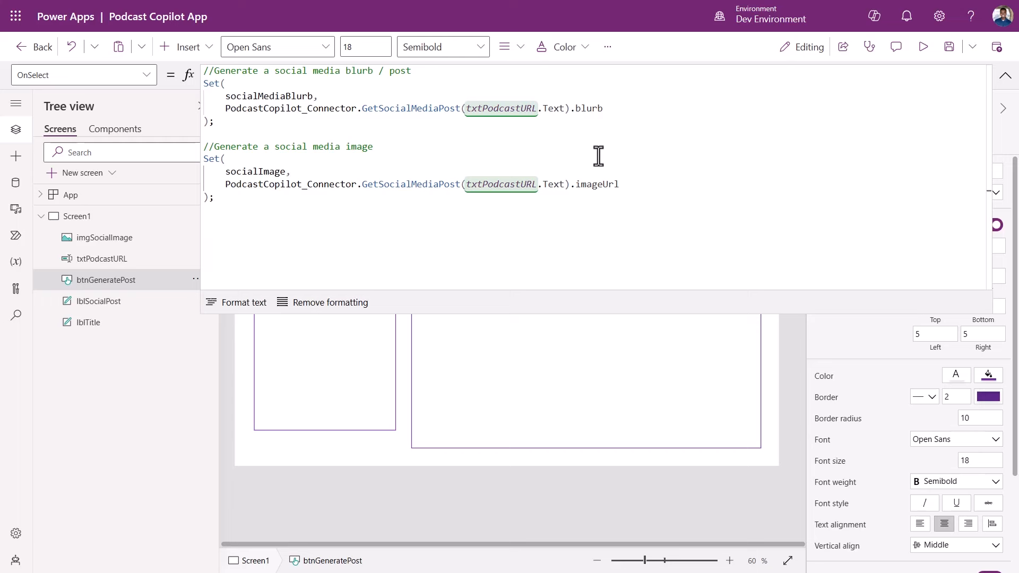
Step: Review the blurb and imageUrl outputs and the socialImage and socialMediaBlurb variables in the OnSelect formula, and collapse the formula editor
{"action": "left_click", "coordinate": [609, 108]}
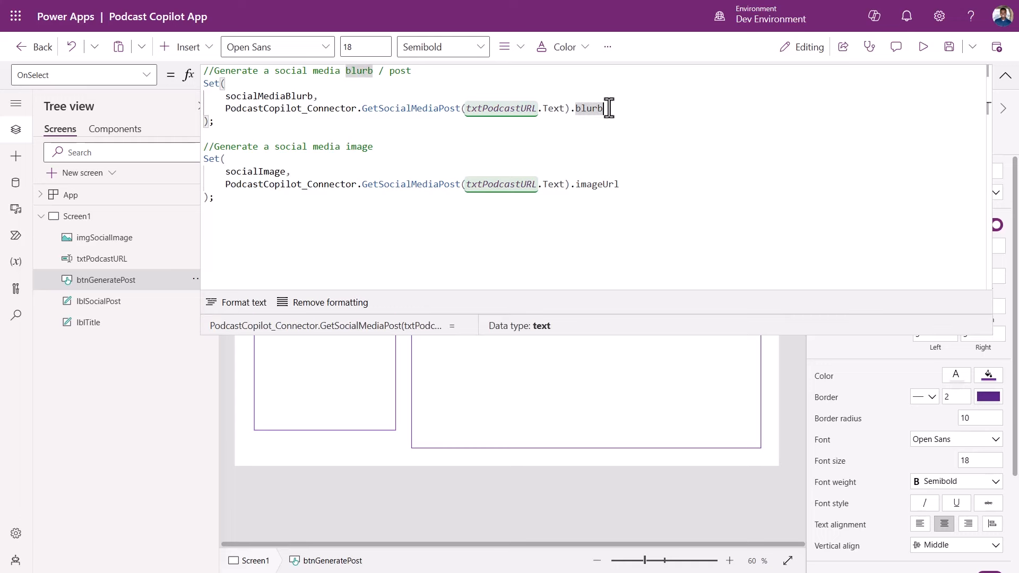
{"action": "left_click", "coordinate": [625, 188]}
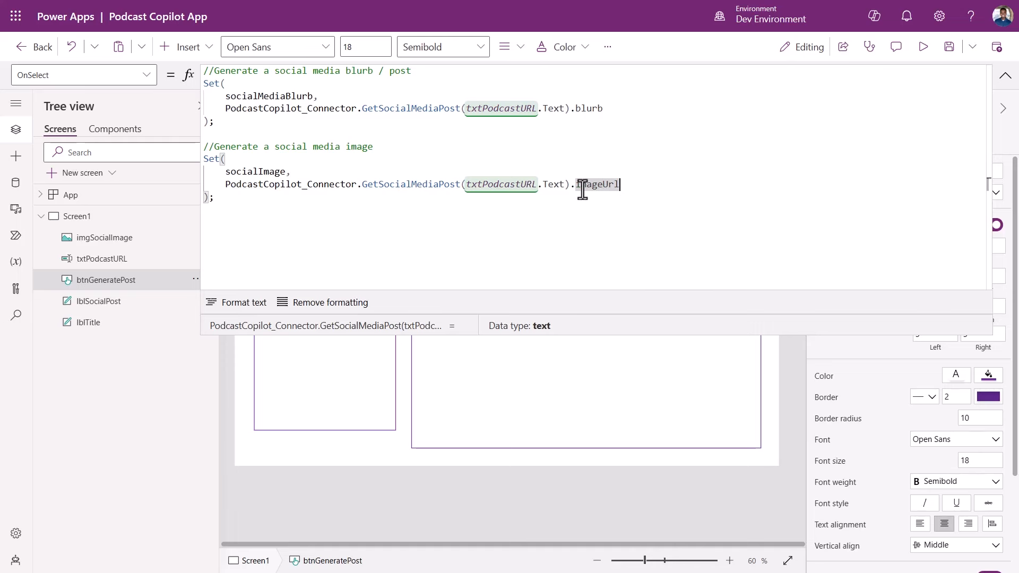
{"action": "left_click", "coordinate": [244, 172]}
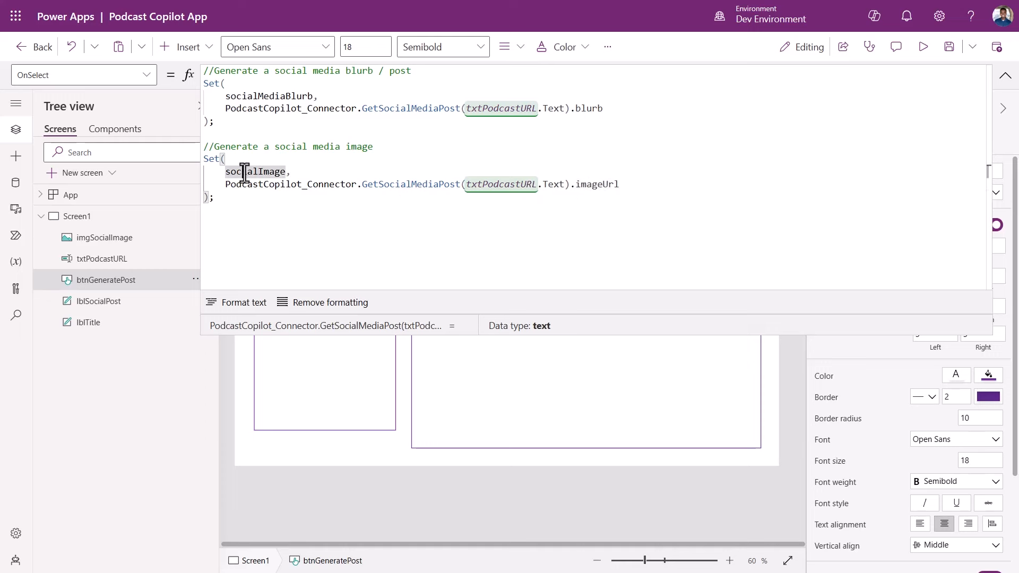
{"action": "left_click", "coordinate": [591, 109]}
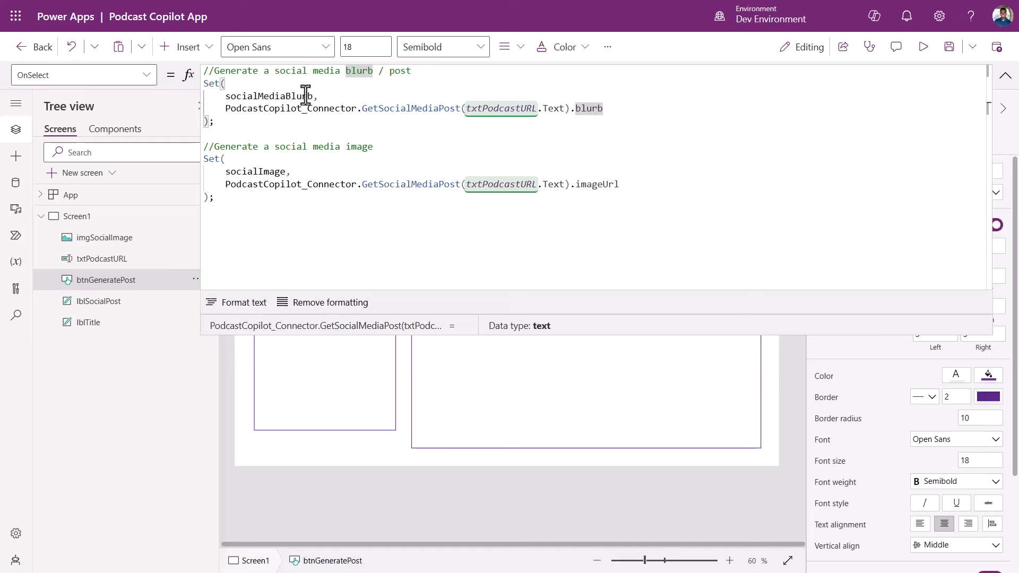
{"action": "left_click", "coordinate": [275, 96]}
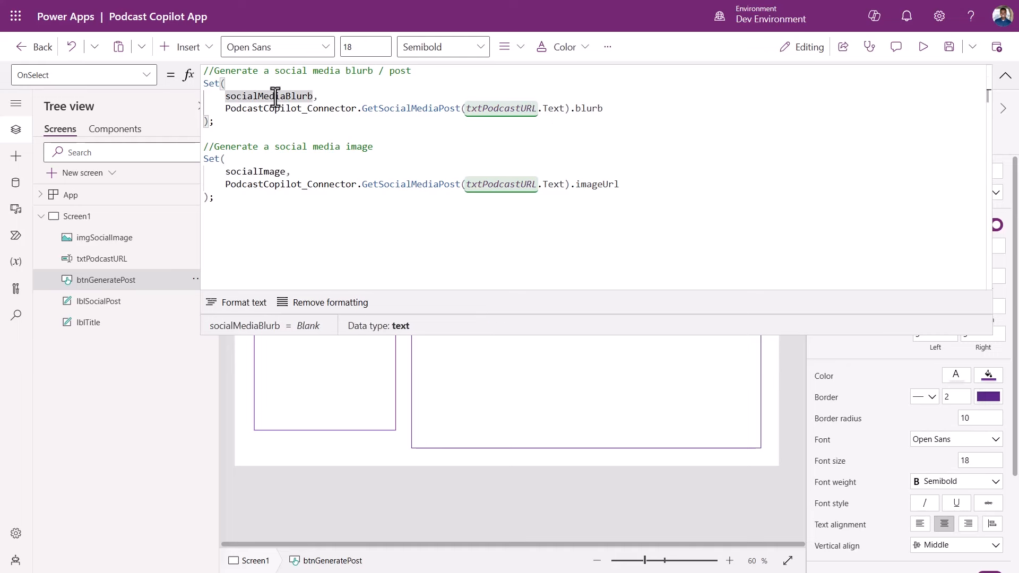
{"action": "left_click", "coordinate": [1004, 76]}
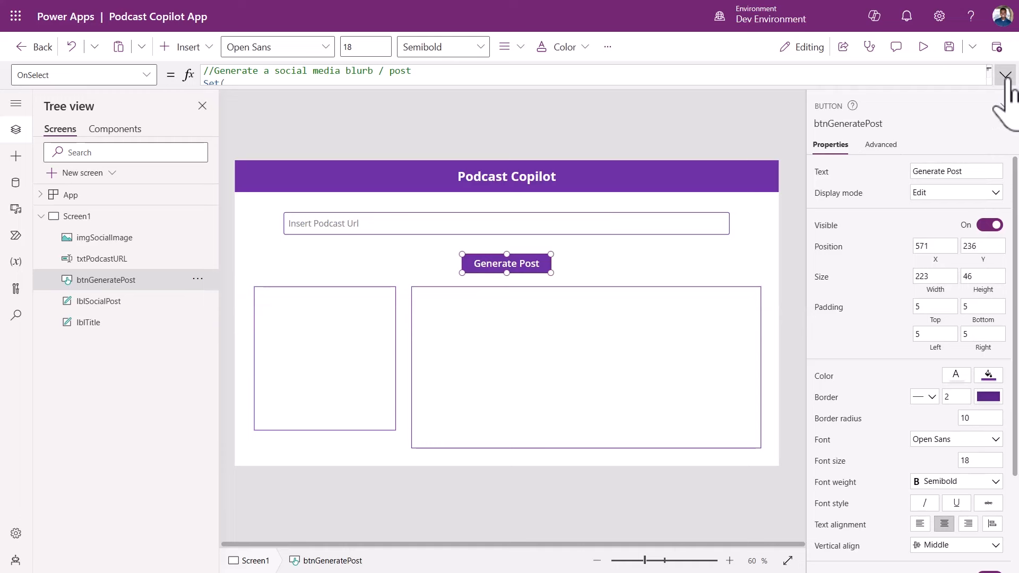
Step: Set the Text property of lblSocialPost to the socialMediaBlurb variable
{"action": "left_click", "coordinate": [574, 314]}
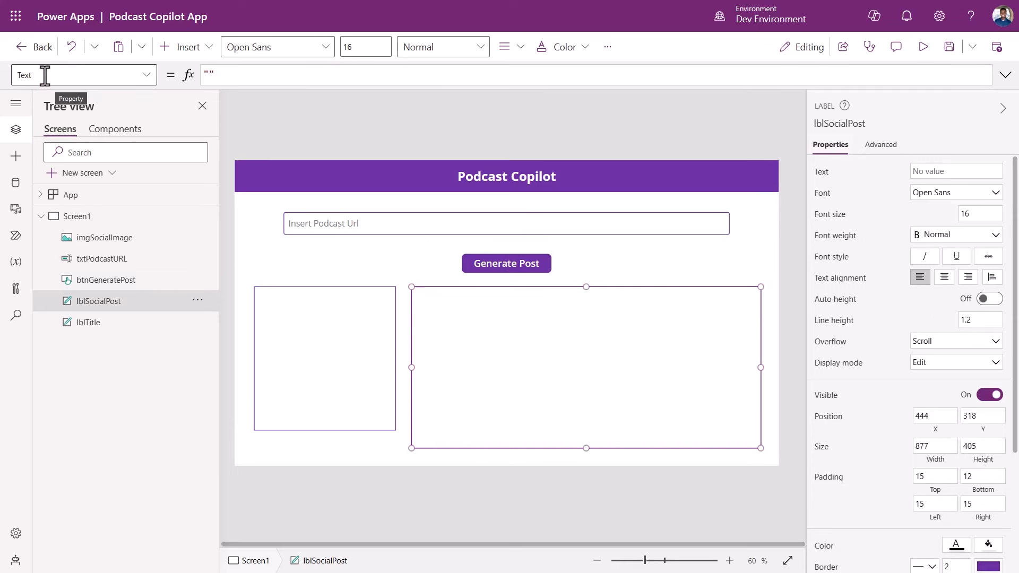
{"action": "left_click", "coordinate": [243, 69]}
{"action": "key", "text": "BackSpace"}
{"action": "key", "text": "BackSpace"}
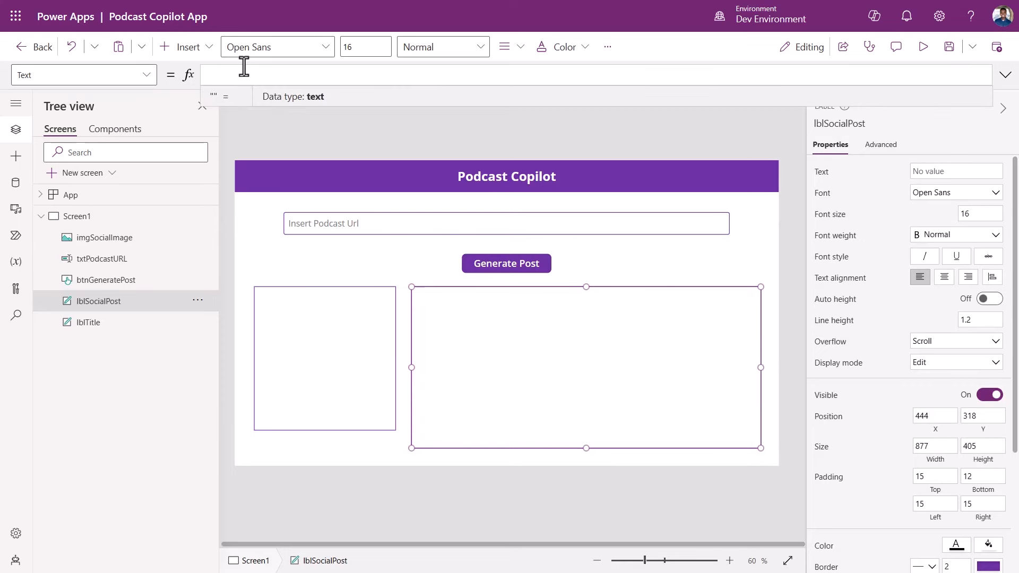
{"action": "type", "text": "social"}
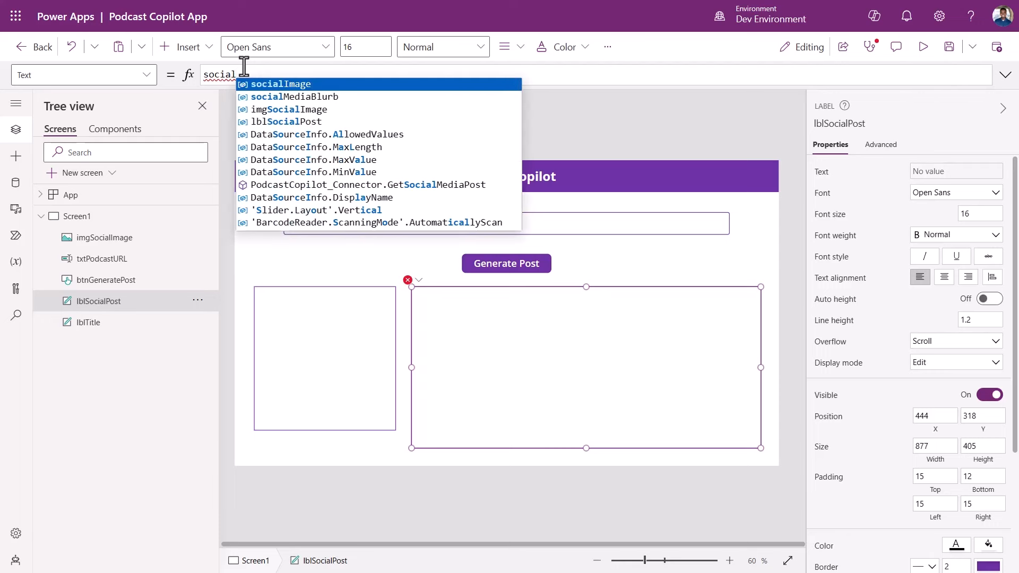
{"action": "type", "text": "me"}
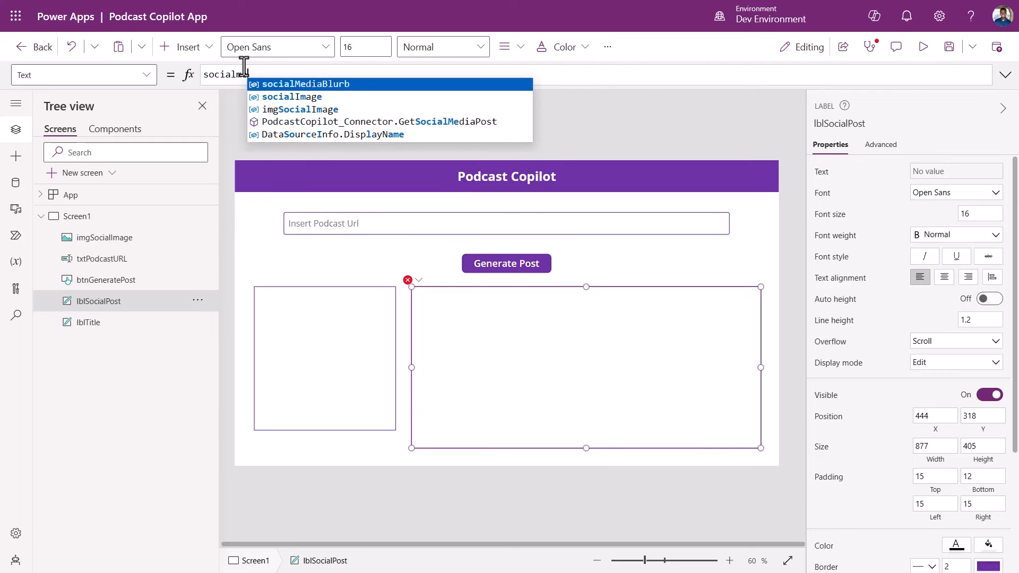
{"action": "key", "text": "Tab"}
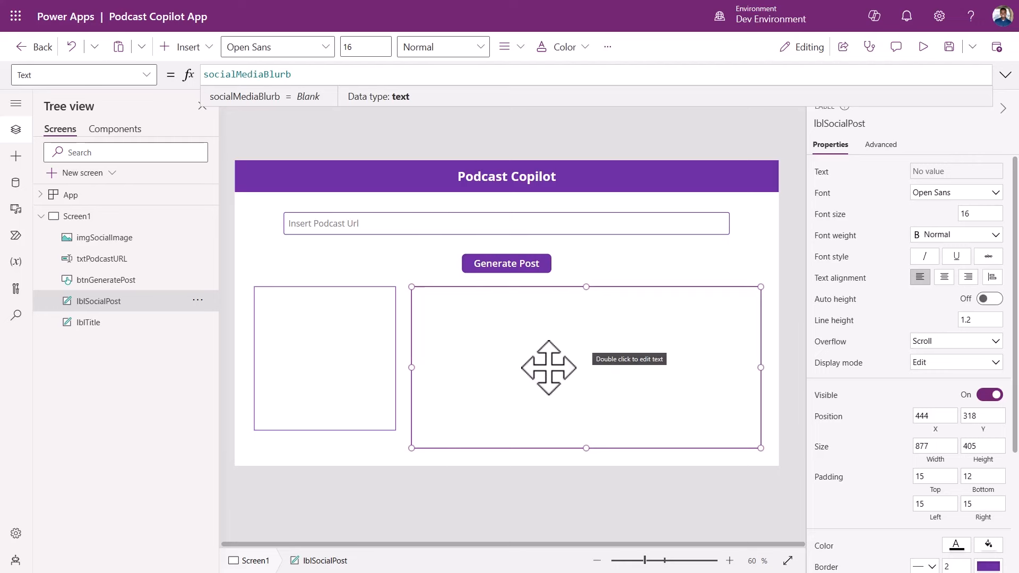
Step: Replace SampleImage in the Image property of imgSocialImage with the socialImage variable
{"action": "left_click", "coordinate": [344, 355]}
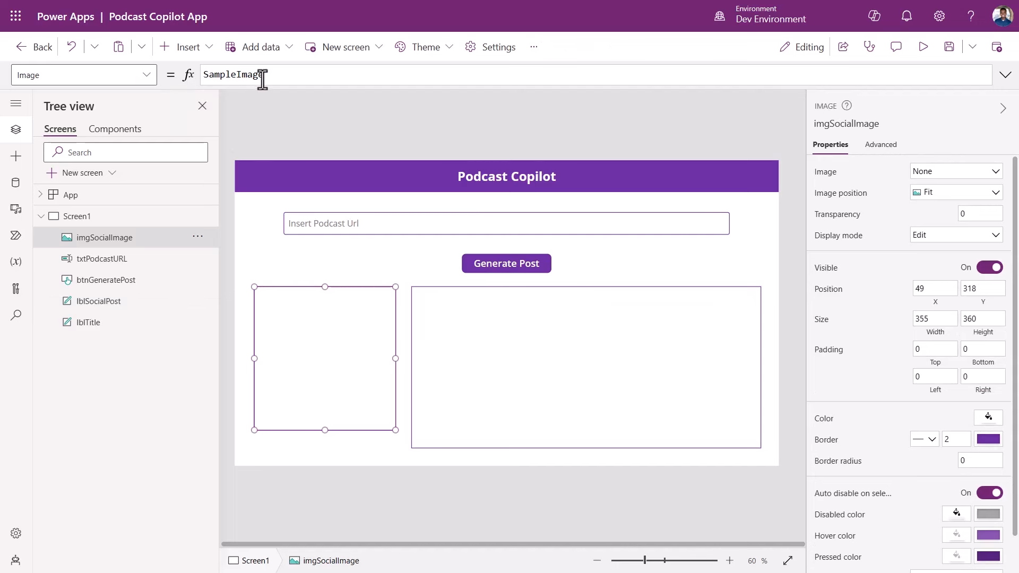
{"action": "left_click_drag", "start_coordinate": [265, 74], "coordinate": [203, 74]}
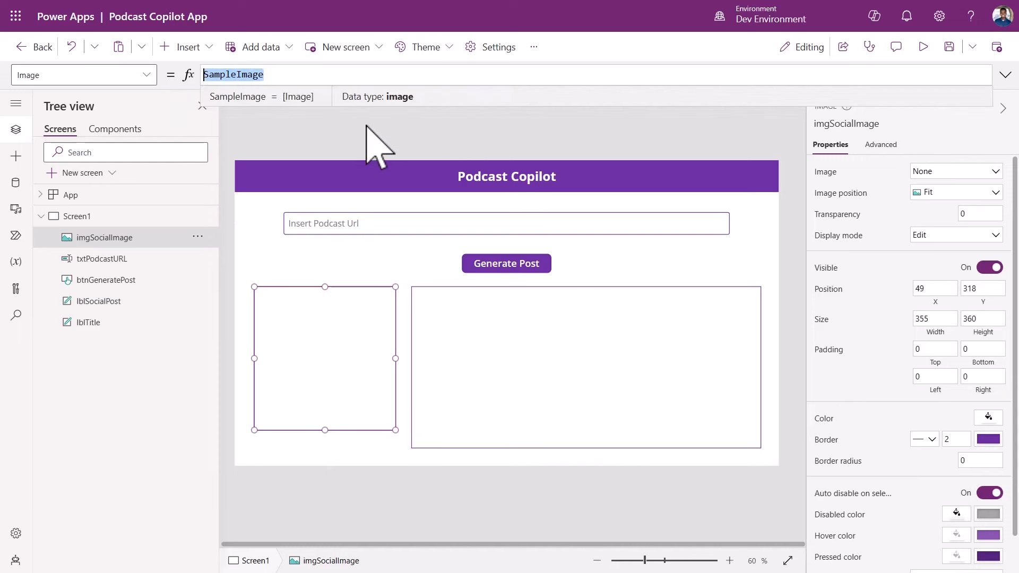
{"action": "type", "text": "so"}
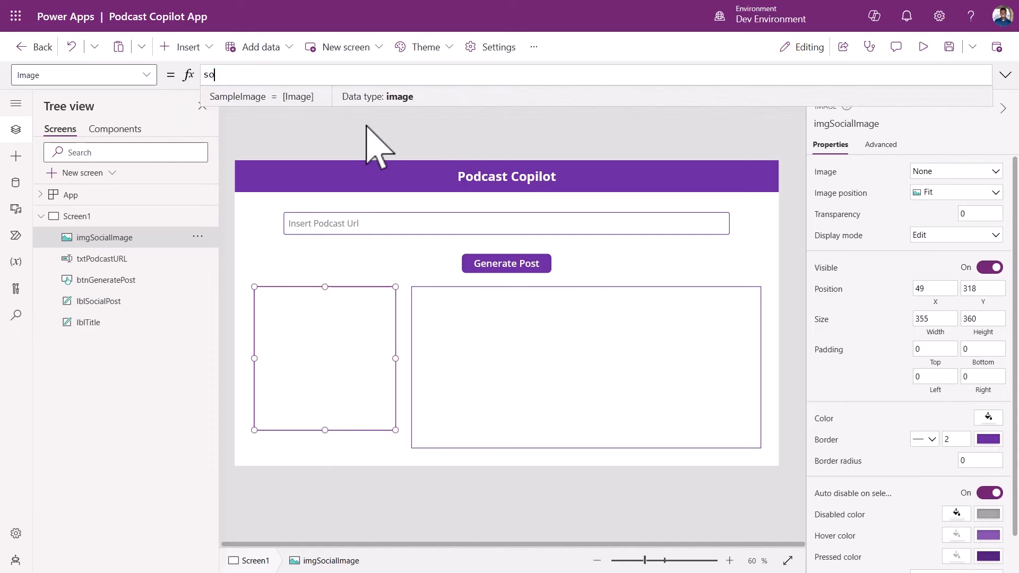
{"action": "type", "text": "cial"}
{"action": "key", "text": "Tab"}
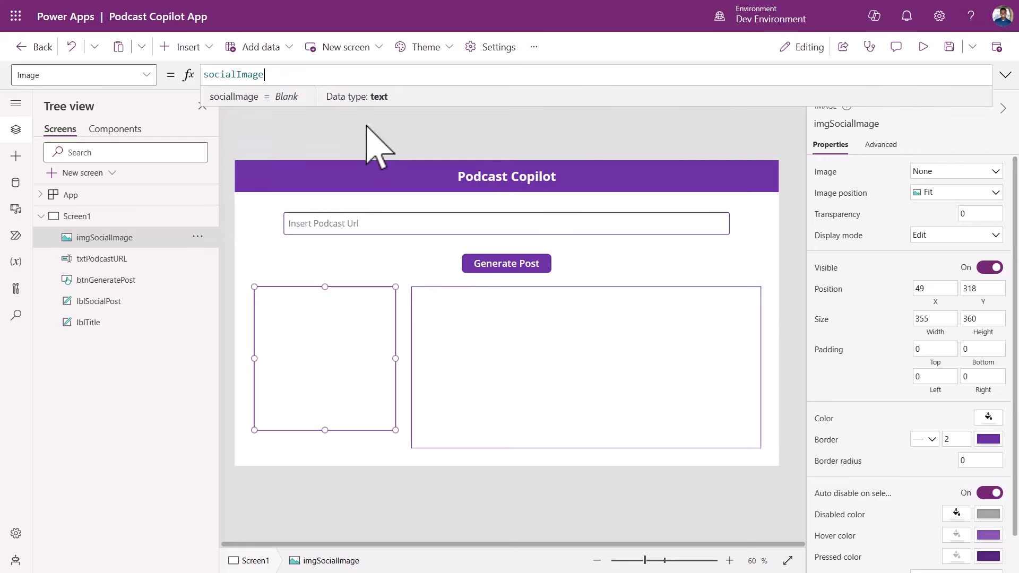
{"action": "left_click", "coordinate": [658, 135]}
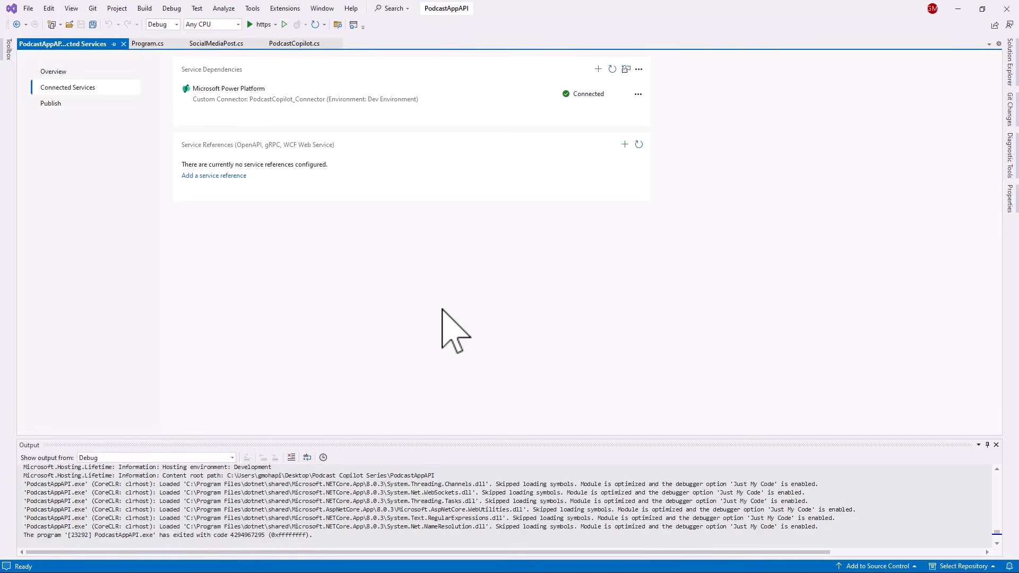
Step: Run the PodcastAppAPI project in Visual Studio with the https profile and continue through the developer tunnel page in the maximized browser window
{"action": "left_click", "coordinate": [260, 24]}
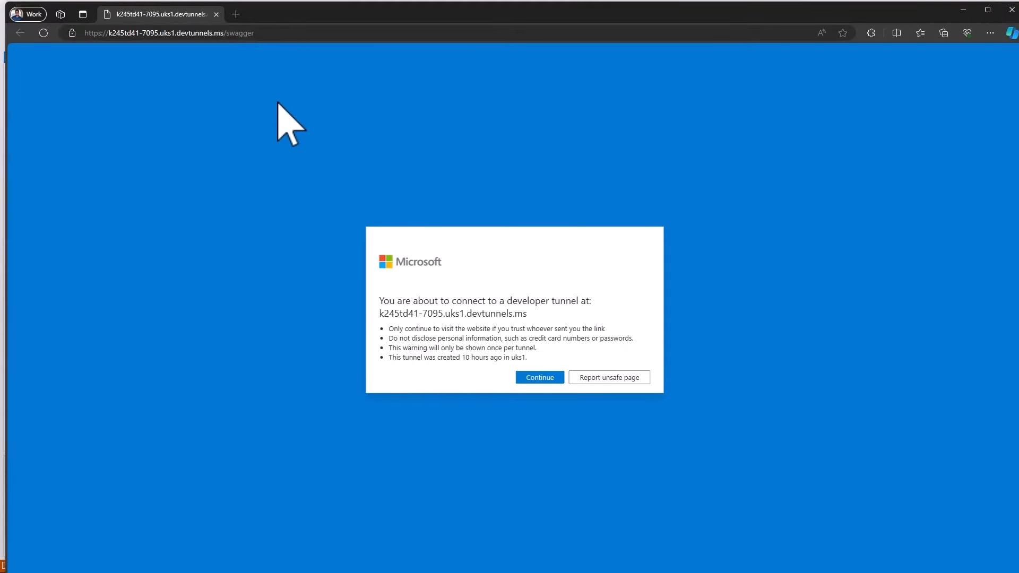
{"action": "left_click", "coordinate": [987, 9]}
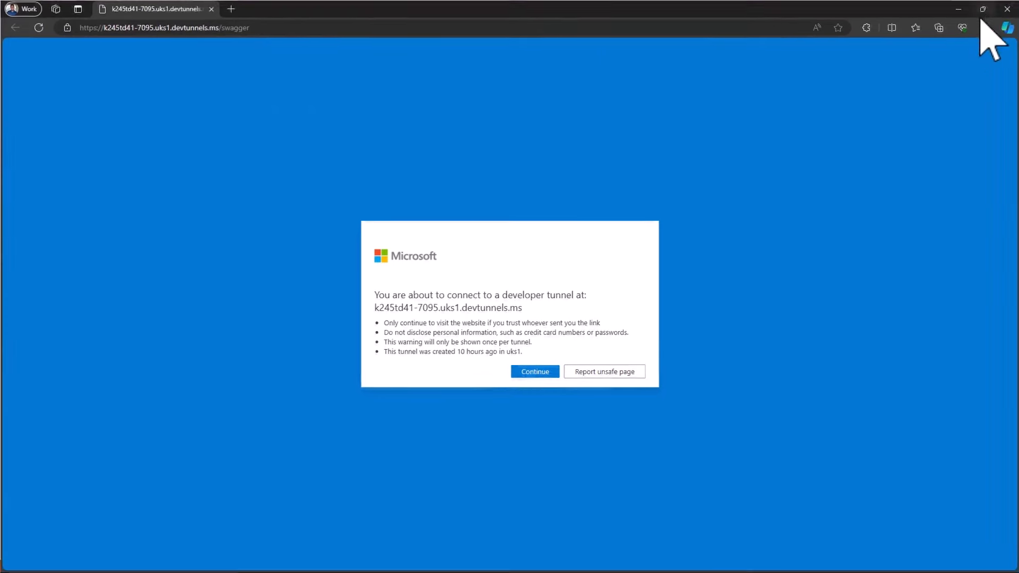
{"action": "left_click", "coordinate": [521, 373]}
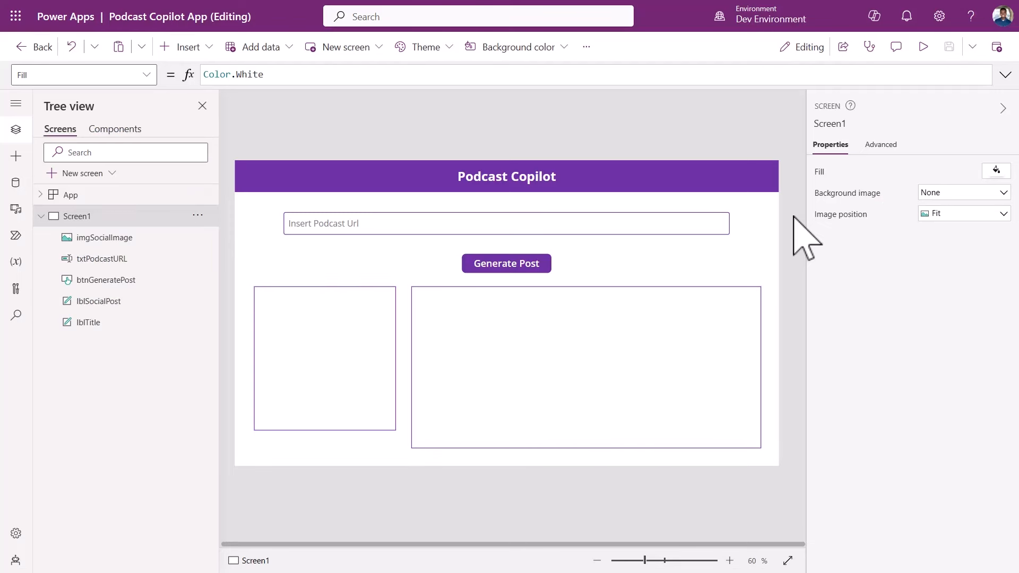
{"action": "left_click", "coordinate": [923, 46]}
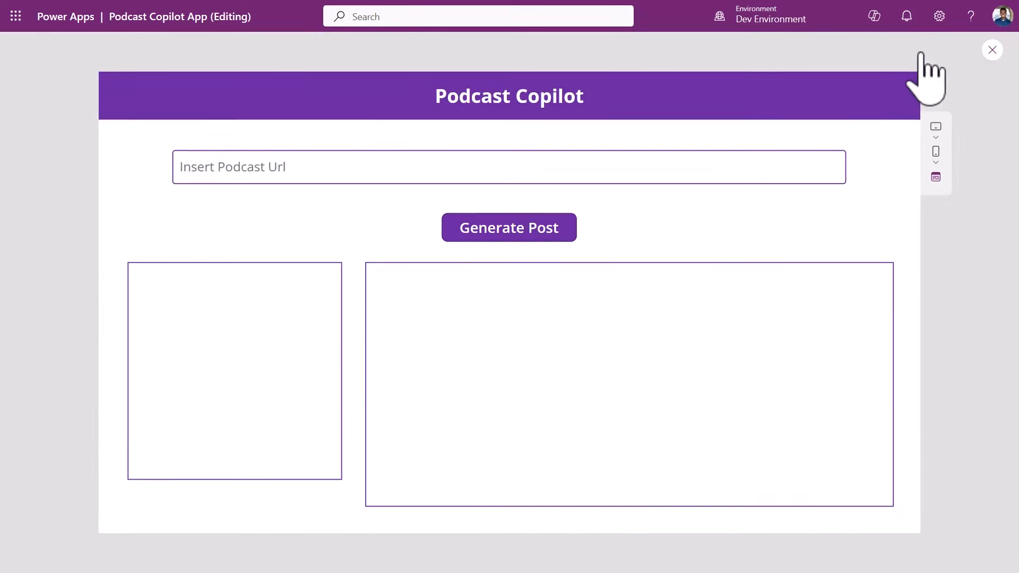
{"action": "left_click", "coordinate": [308, 169]}
{"action": "type", "text": "https://podcaststoragegg.blob.core.windows.net/audio/PodcastSnippet.mp3"}
{"action": "left_click", "coordinate": [306, 223]}
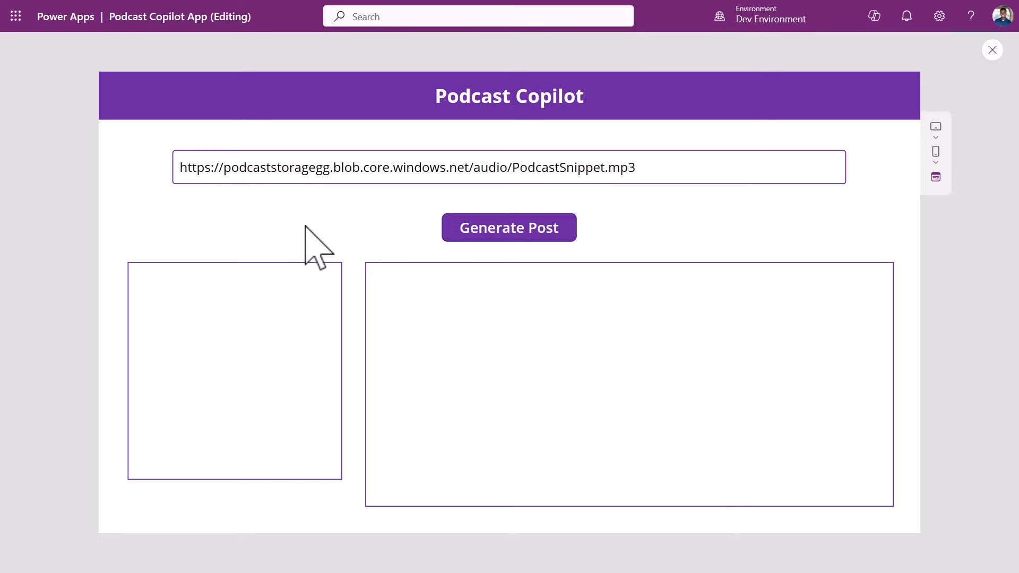
{"action": "left_click", "coordinate": [501, 225]}
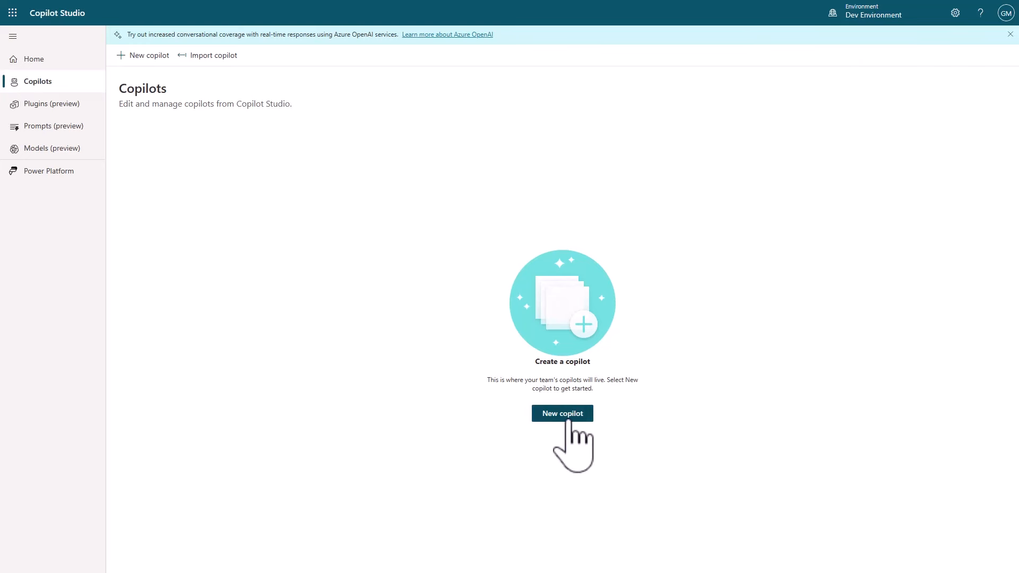
Step: Create a new copilot named Podcast Copilot in Copilot Studio, keeping English (United States) as its language
{"action": "left_click", "coordinate": [567, 420]}
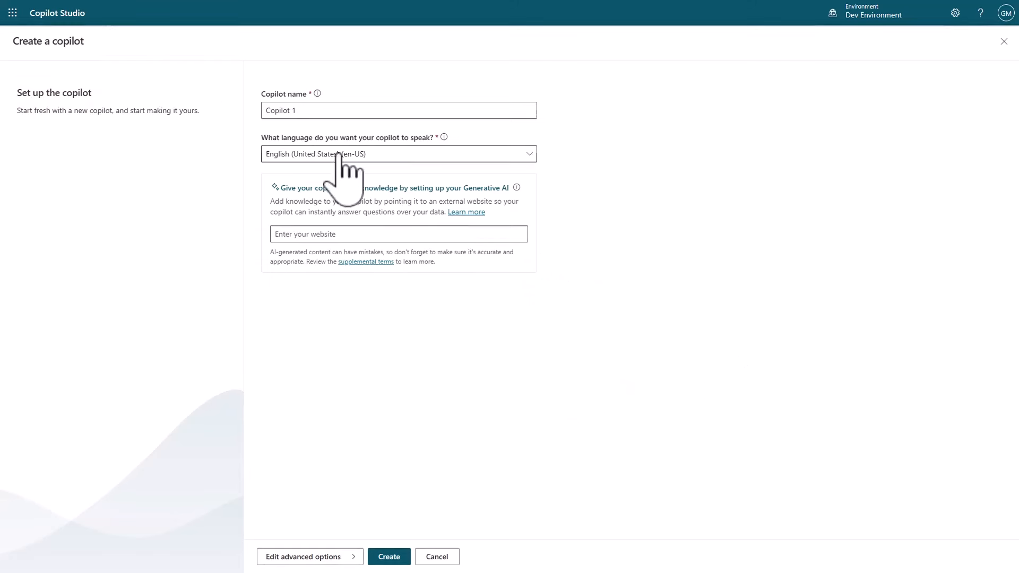
{"action": "left_click", "coordinate": [312, 110]}
{"action": "key", "text": "ctrl+a"}
{"action": "type", "text": "Podcast Copilot"}
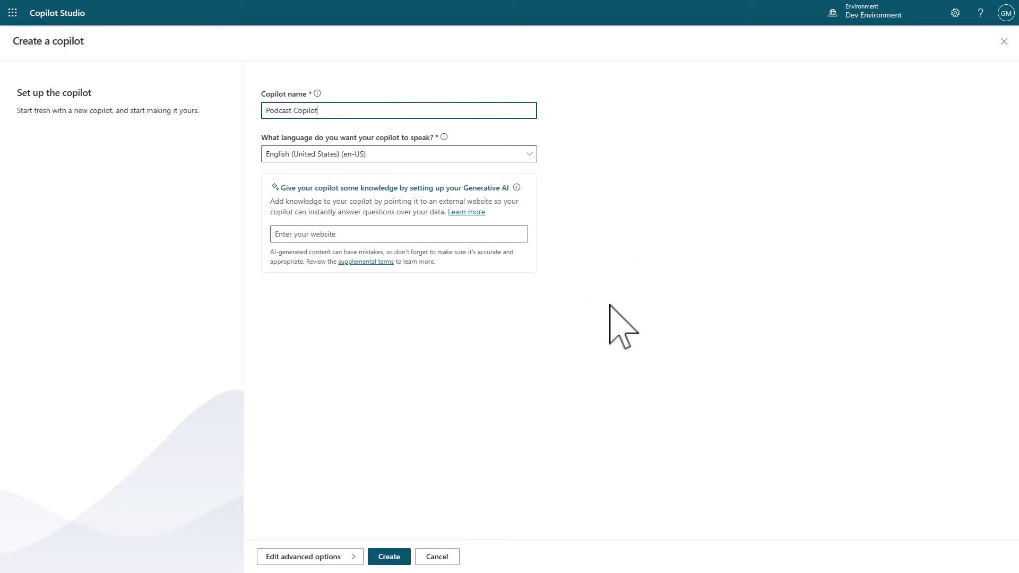
{"action": "left_click", "coordinate": [396, 555]}
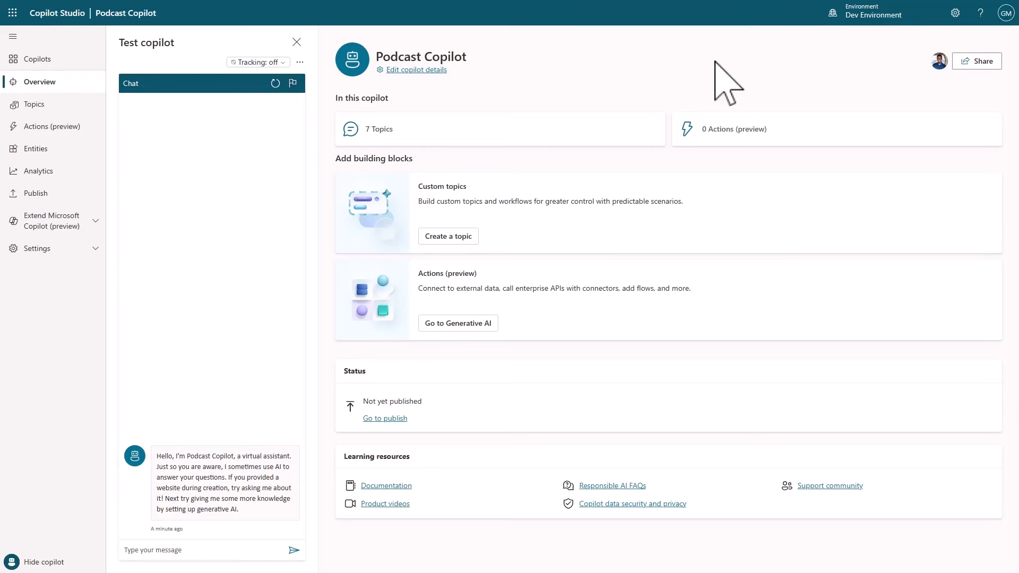
Step: Enable dynamic chaining with generative actions in the copilot's Generative AI settings and save the change
{"action": "left_click", "coordinate": [64, 249]}
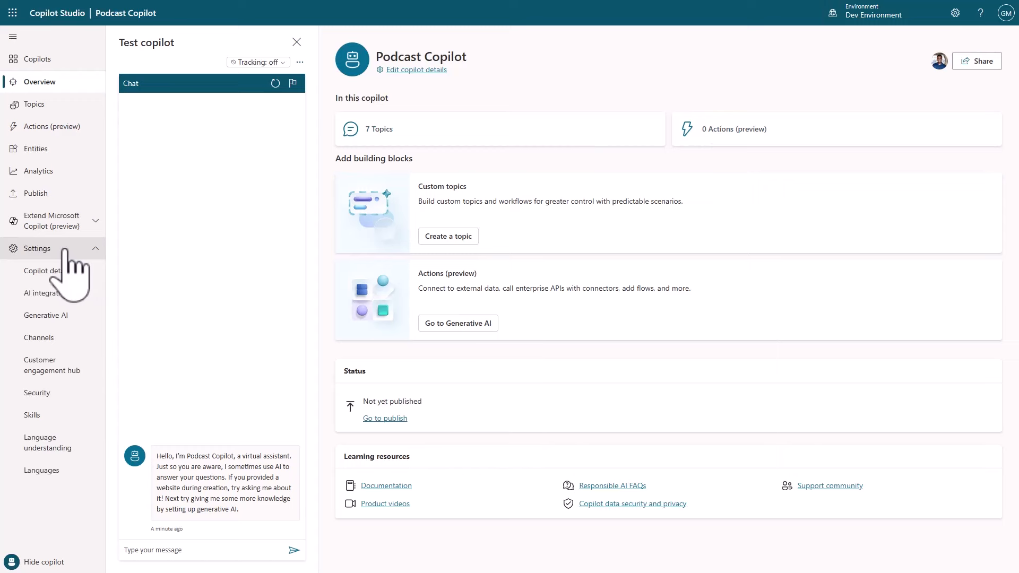
{"action": "left_click", "coordinate": [59, 316]}
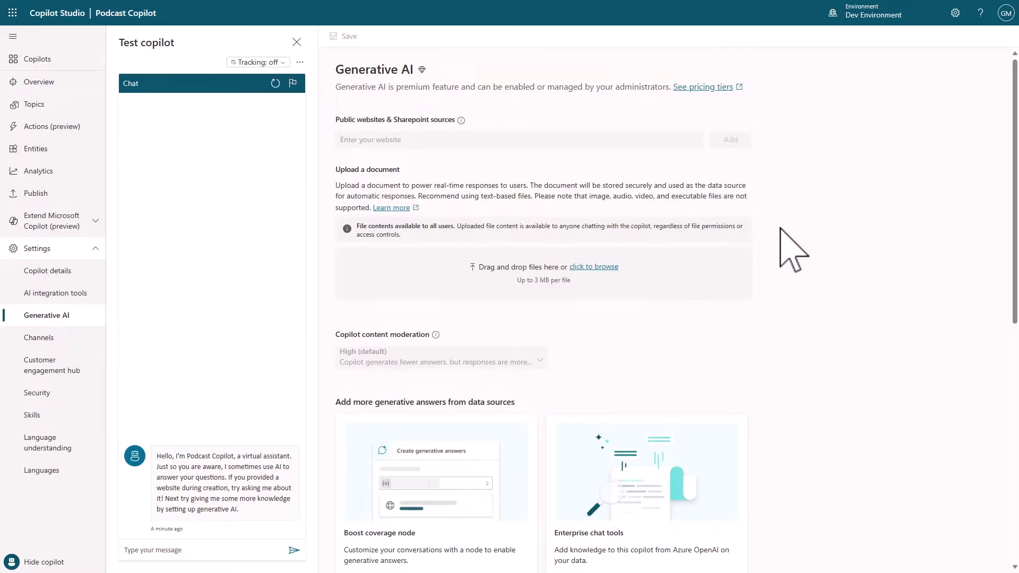
{"action": "scroll", "coordinate": [838, 246], "scroll_direction": "down", "scroll_amount": 7}
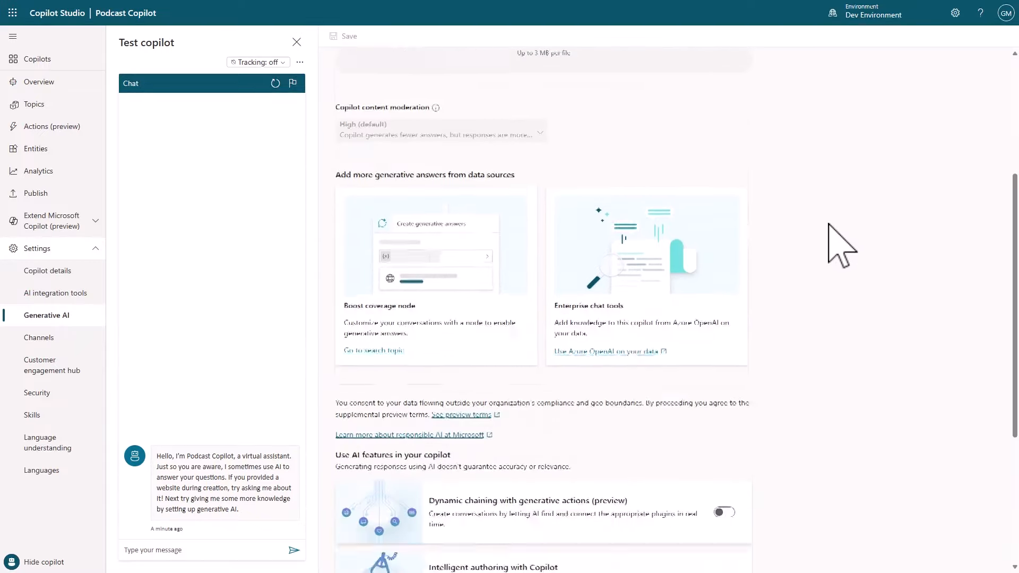
{"action": "scroll", "coordinate": [839, 245], "scroll_direction": "down", "scroll_amount": 2}
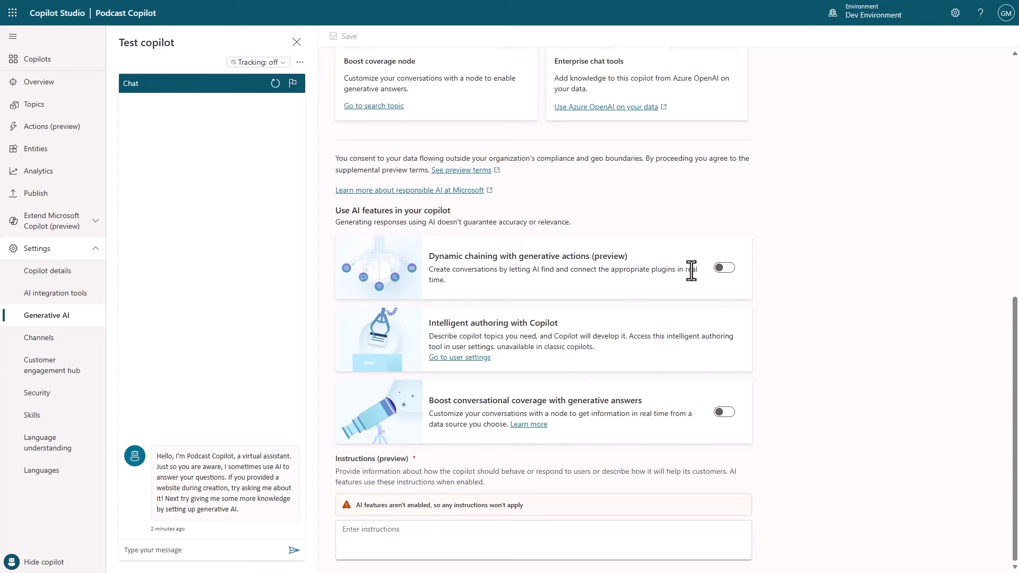
{"action": "left_click", "coordinate": [719, 267]}
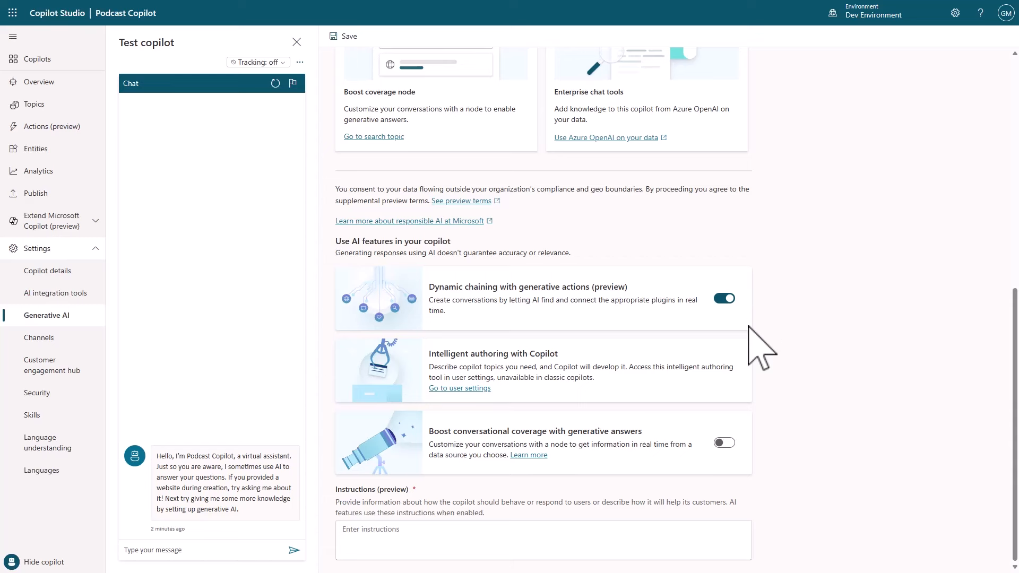
{"action": "left_click", "coordinate": [346, 38]}
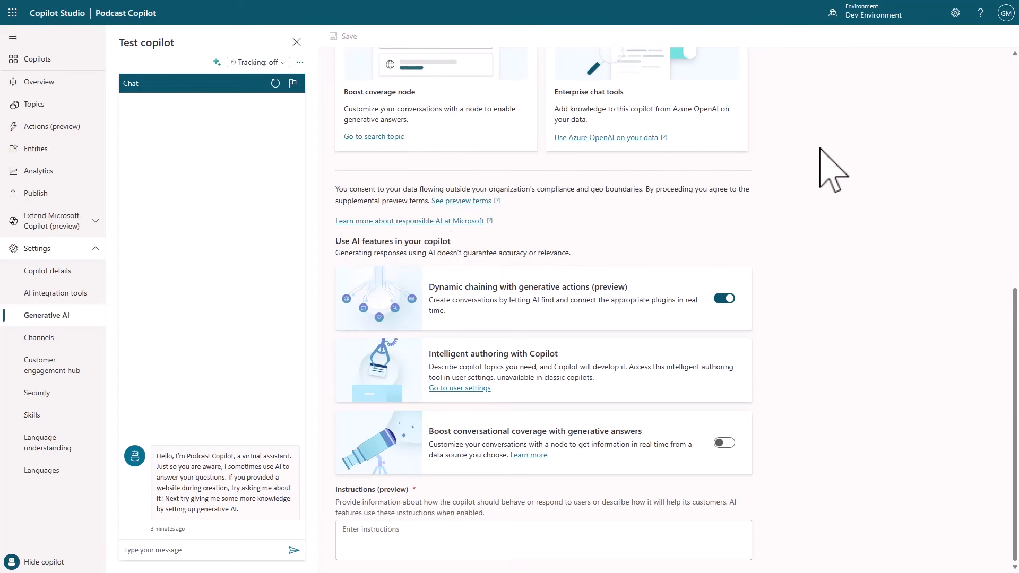
Step: Create a new blank topic in the Podcast Copilot
{"action": "left_click", "coordinate": [47, 113]}
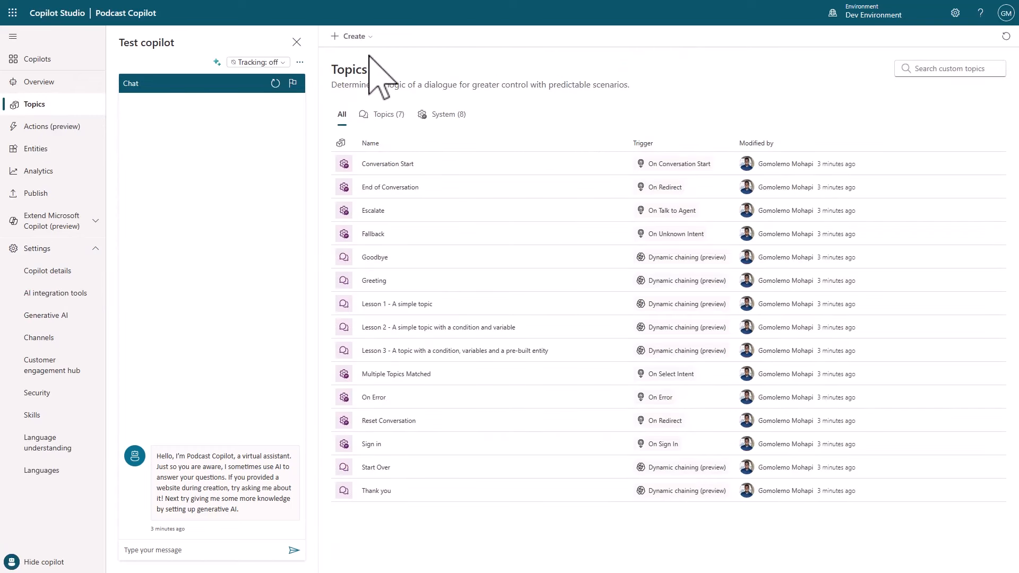
{"action": "left_click", "coordinate": [357, 36]}
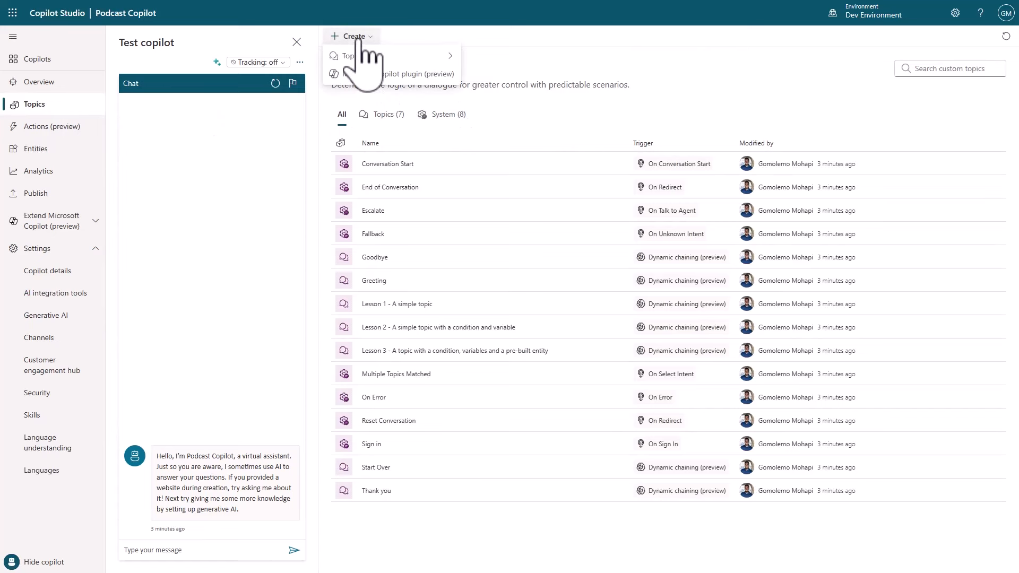
{"action": "mouse_move", "coordinate": [360, 56]}
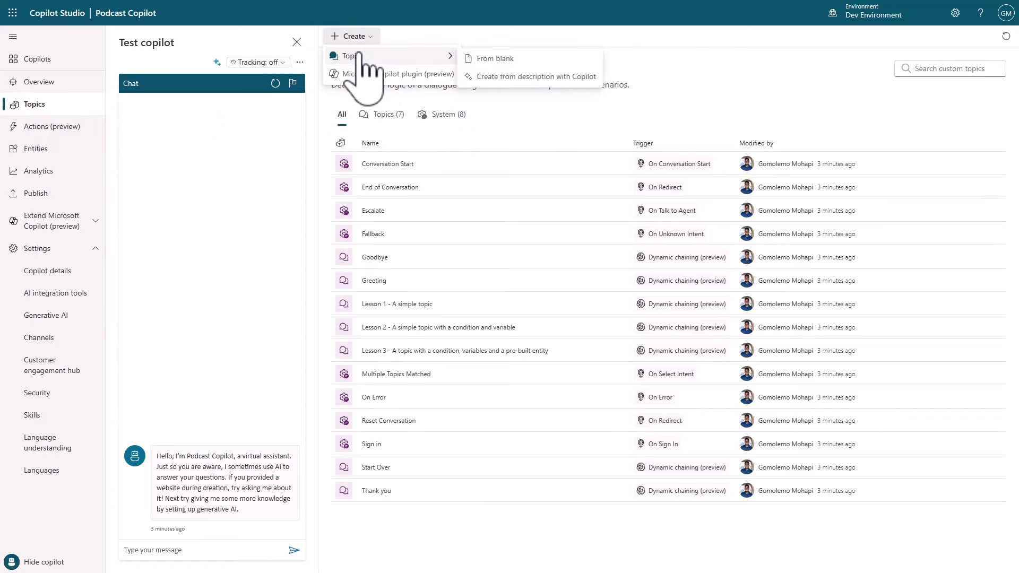
{"action": "left_click", "coordinate": [472, 59]}
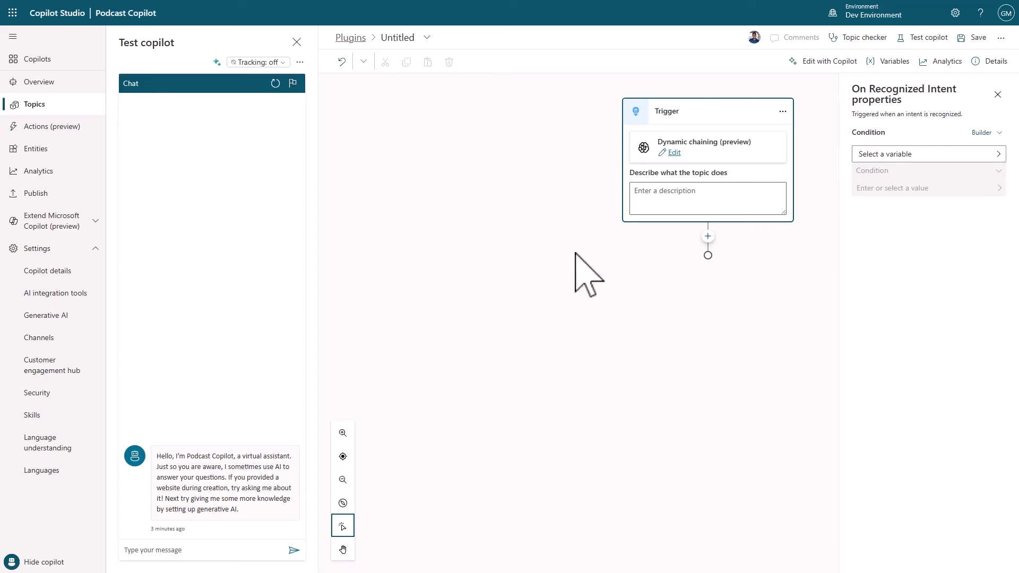
Step: Rename the untitled topic as Generate Social Media Post
{"action": "left_click", "coordinate": [397, 40]}
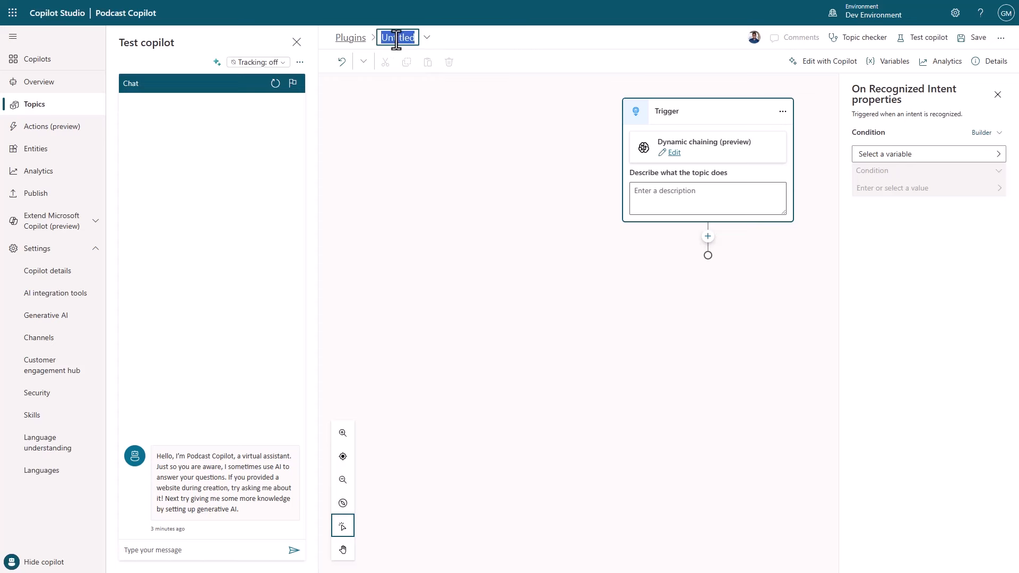
{"action": "type", "text": "enerate Social Media Post"}
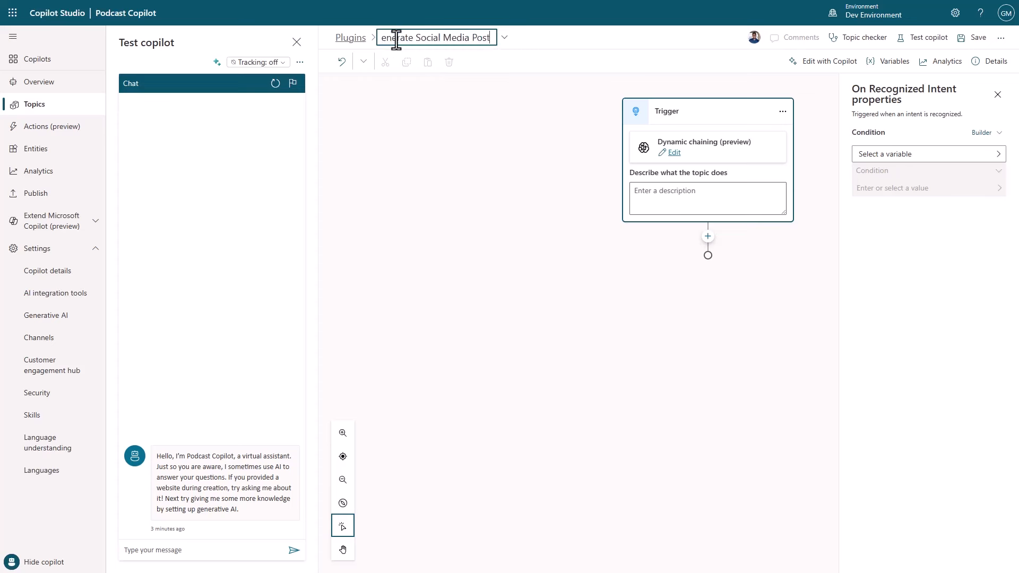
{"action": "left_click", "coordinate": [478, 143]}
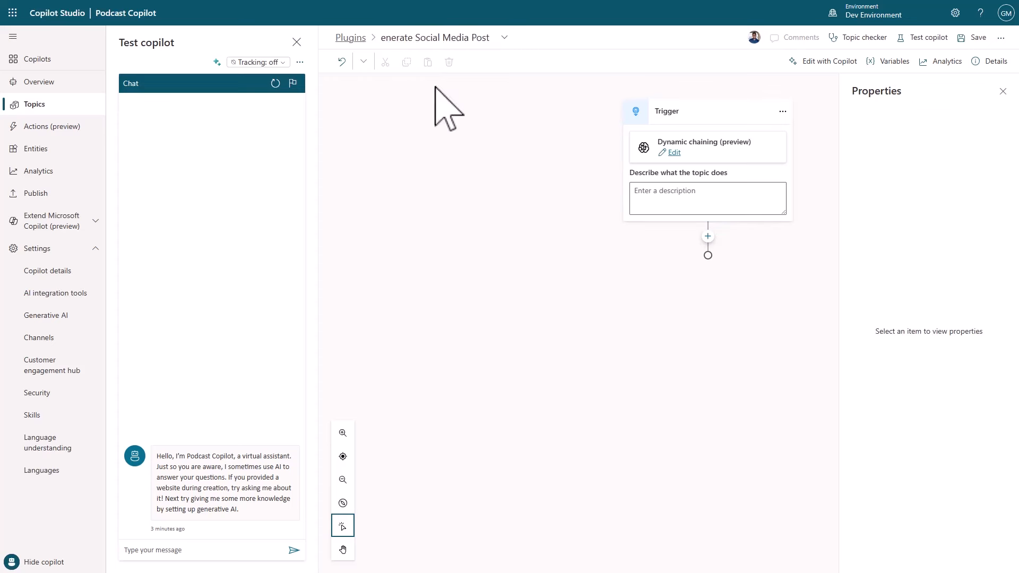
{"action": "left_click", "coordinate": [395, 38]}
{"action": "key", "text": "Left"}
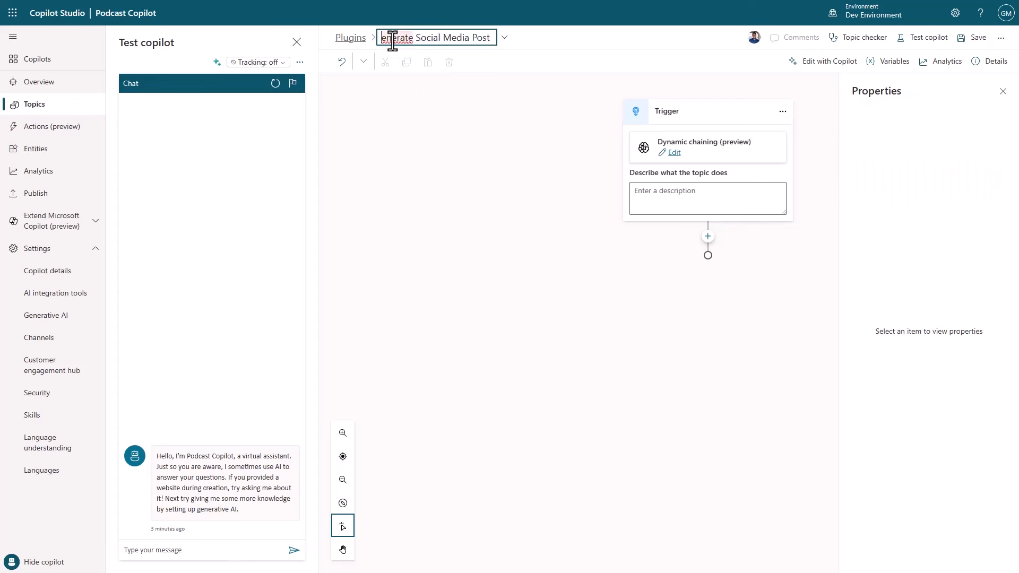
{"action": "key", "text": "shift+Tab"}
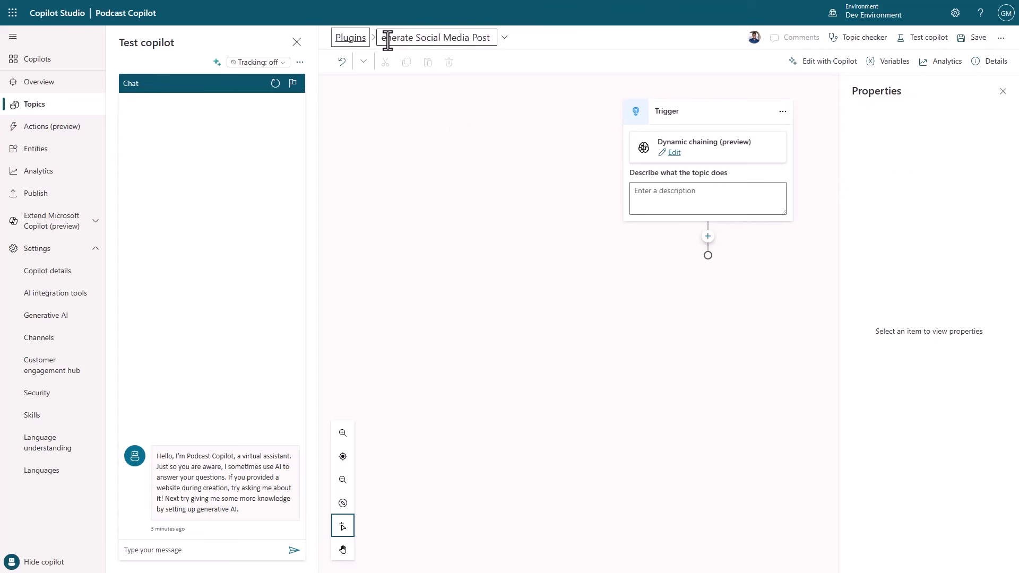
{"action": "left_click", "coordinate": [383, 38]}
{"action": "left_click", "coordinate": [383, 38]}
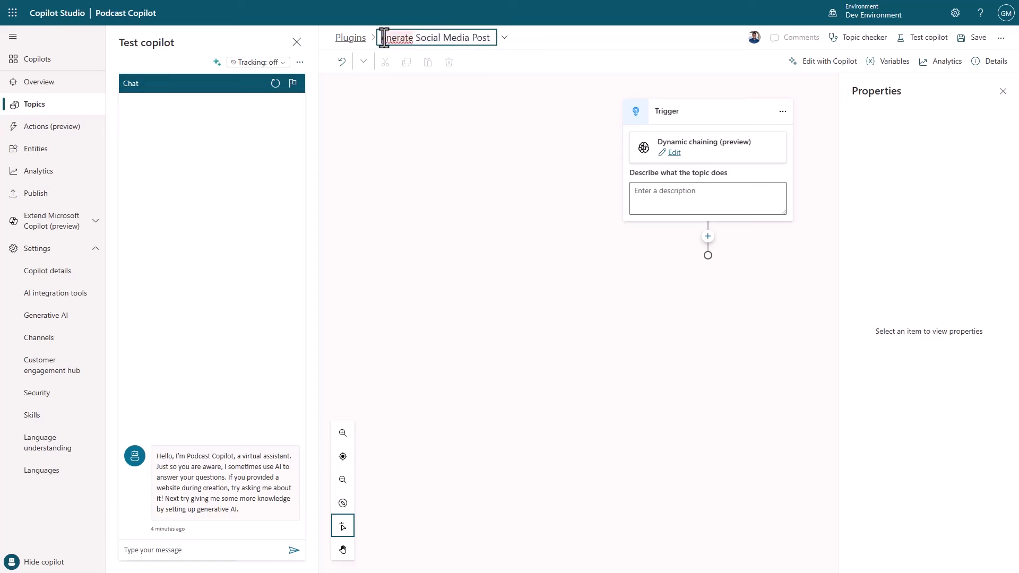
{"action": "type", "text": "G"}
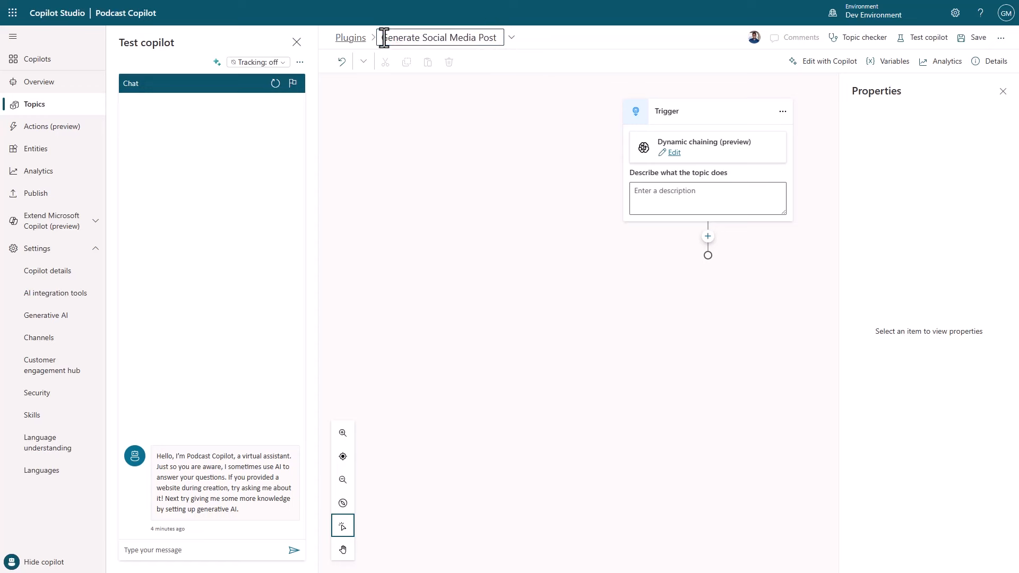
{"action": "left_click", "coordinate": [459, 179]}
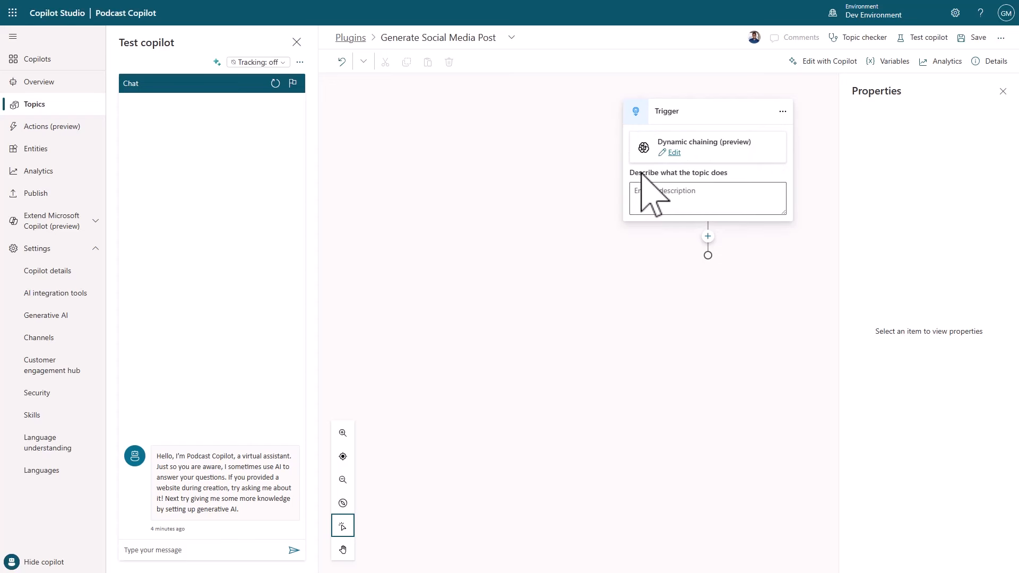
Step: Describe what the topic does in its trigger as "Generates a social media post for a podcast episode."
{"action": "left_click", "coordinate": [661, 192]}
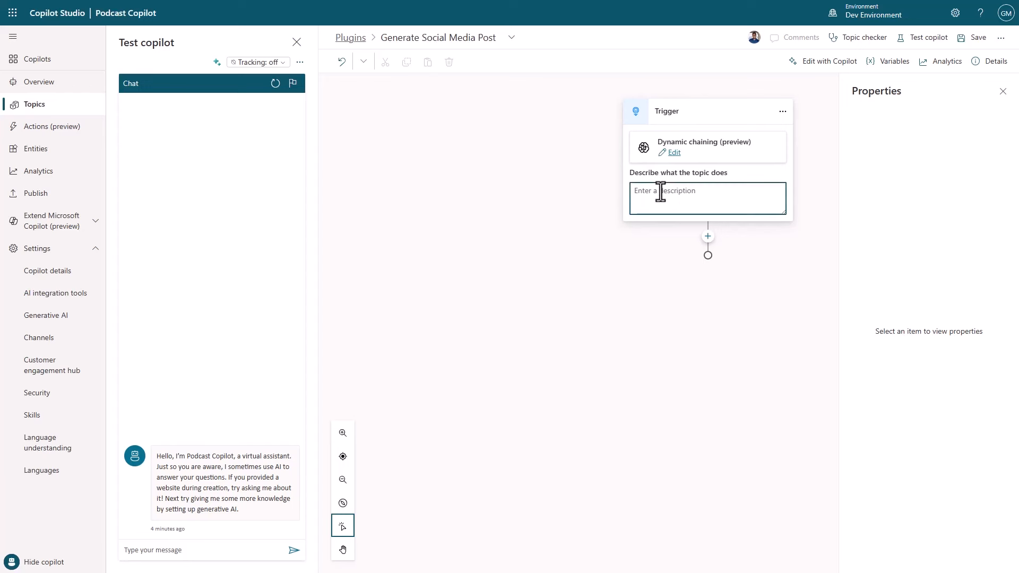
{"action": "type", "text": "enerates a social media post for a podcast episode"}
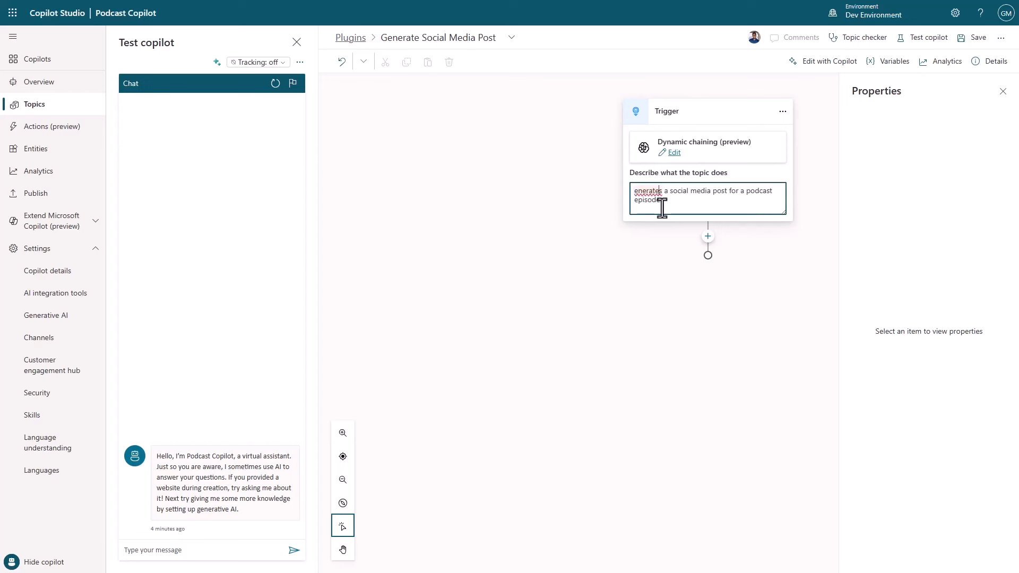
{"action": "type", "text": "G"}
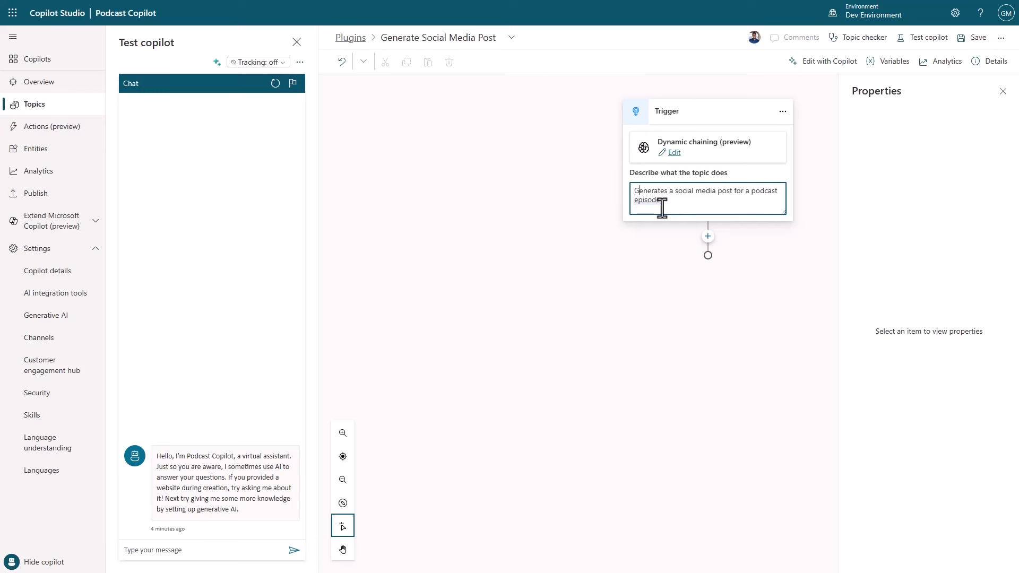
{"action": "left_click", "coordinate": [667, 199]}
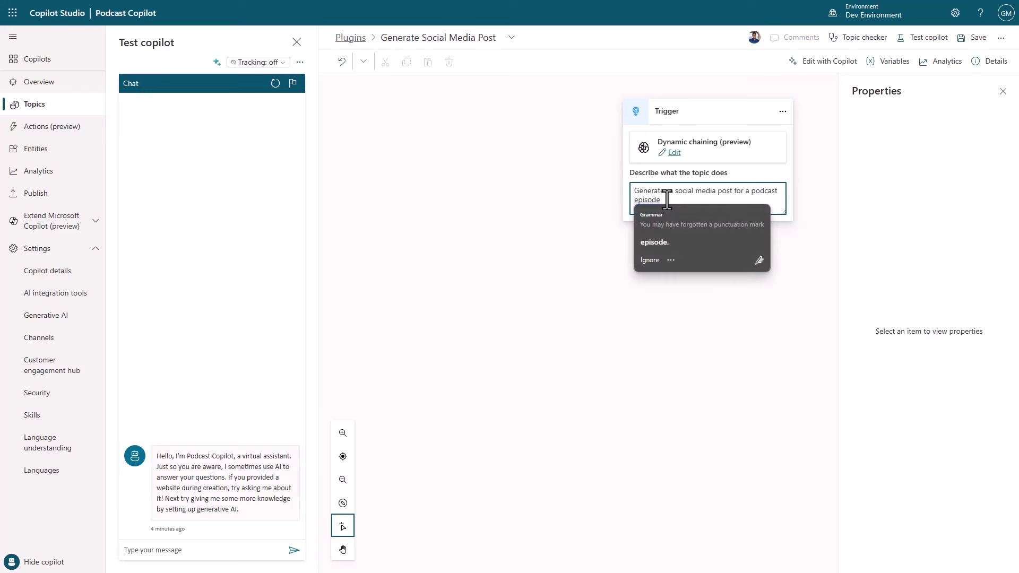
{"action": "type", "text": "."}
{"action": "left_click", "coordinate": [643, 261]}
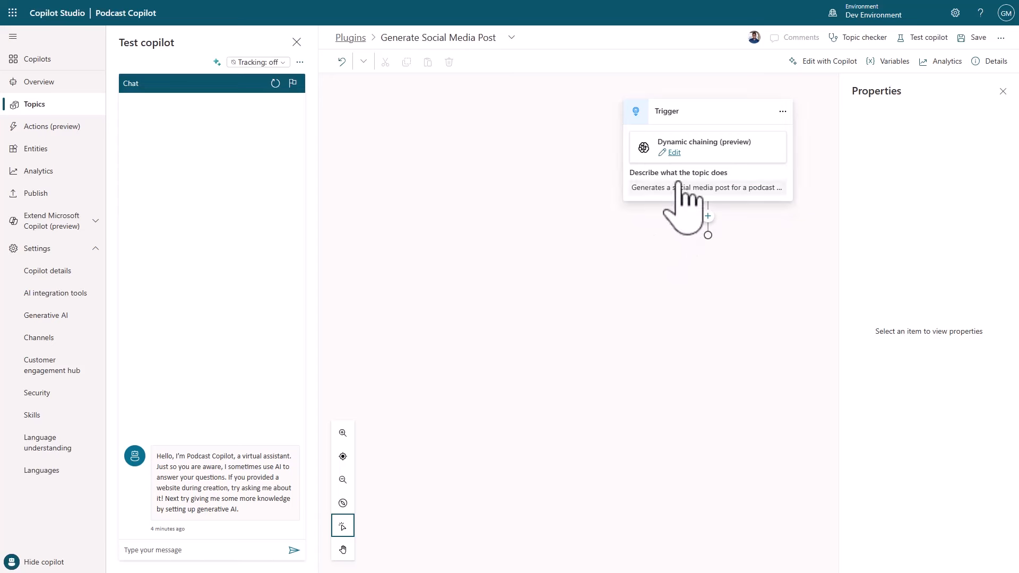
{"action": "left_click", "coordinate": [676, 189]}
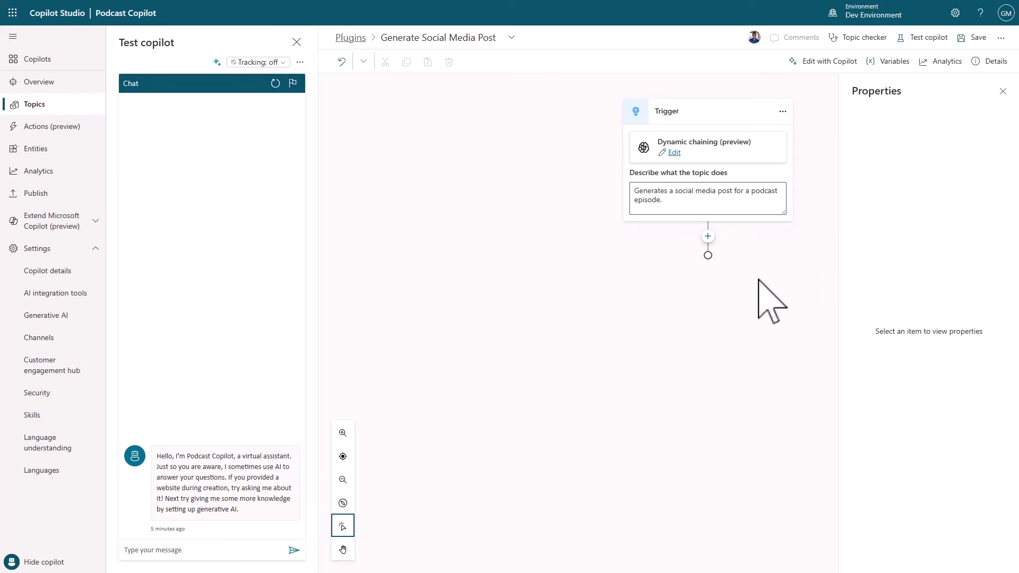
Step: Add a question after the trigger asking "What is the URL of the podcast episode you would like to generate a social media post for?"
{"action": "left_click", "coordinate": [708, 236]}
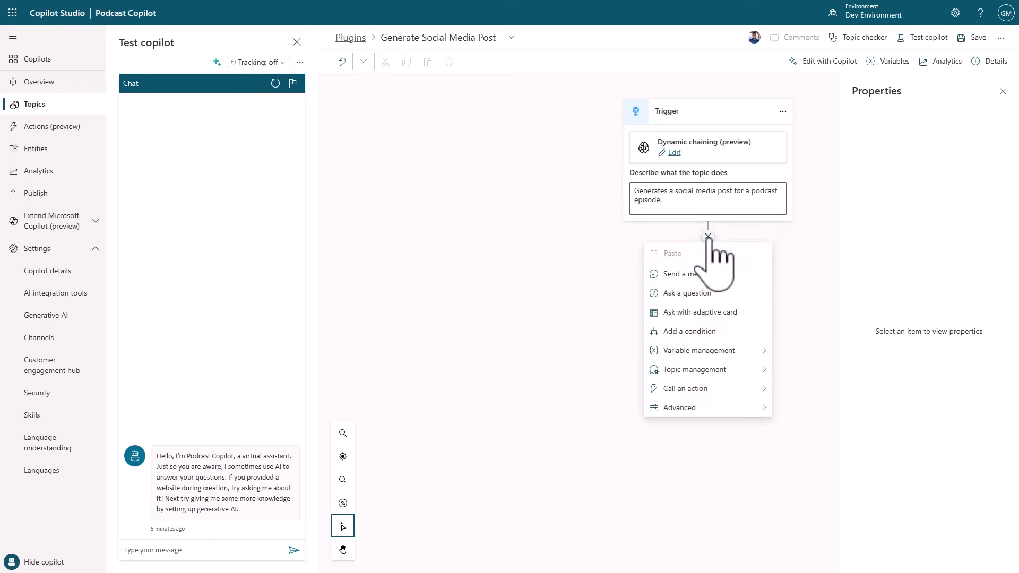
{"action": "left_click", "coordinate": [689, 293]}
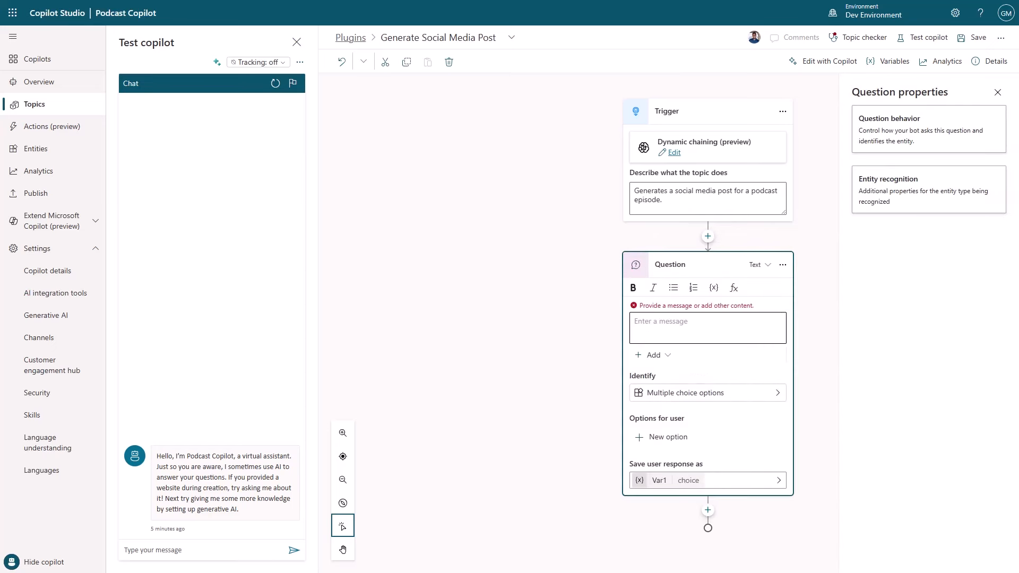
{"action": "left_click", "coordinate": [660, 330]}
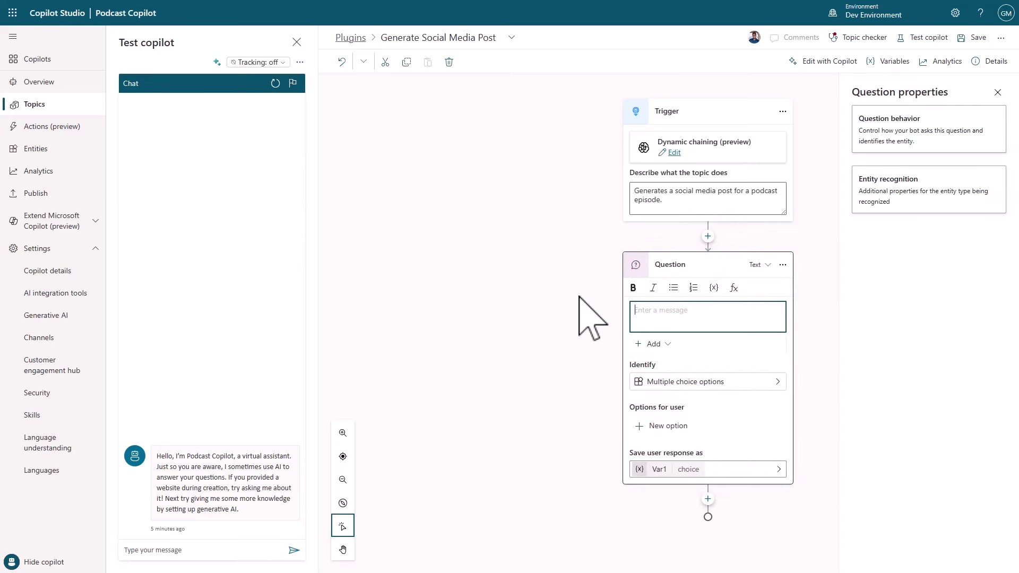
{"action": "type", "text": "What is the URL of the podcast episode you would like to generate a social media post for?"}
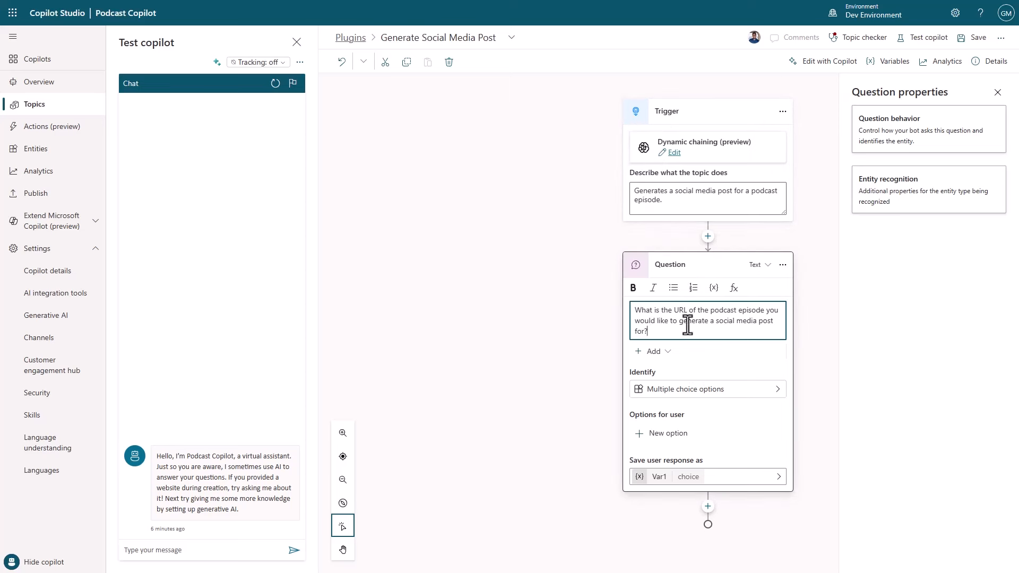
Step: Make the question identify the user's entire response and save it in a string variable named podcastURL
{"action": "left_click", "coordinate": [776, 389]}
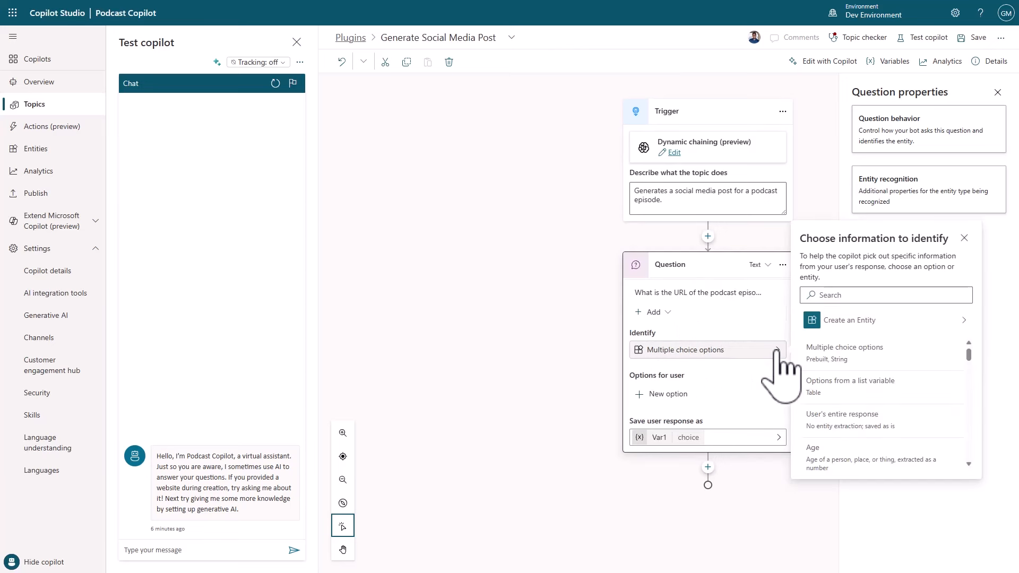
{"action": "left_click", "coordinate": [831, 419]}
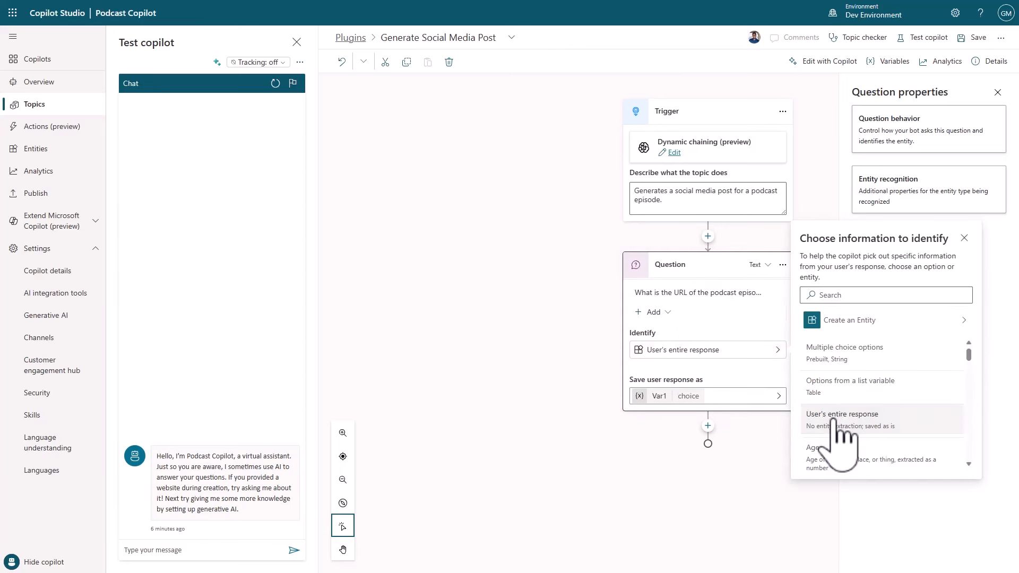
{"action": "left_click", "coordinate": [785, 329]}
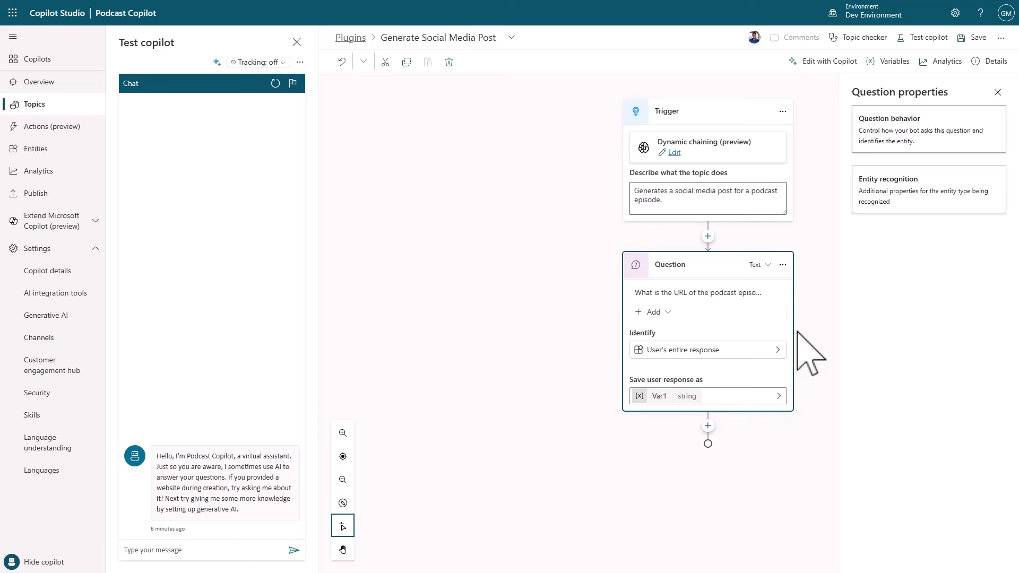
{"action": "left_click", "coordinate": [660, 402]}
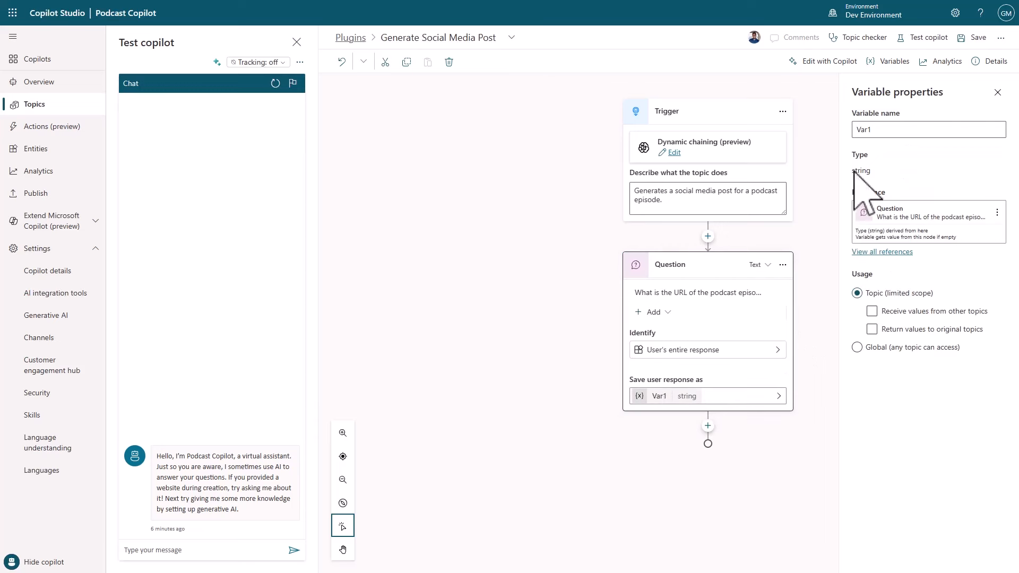
{"action": "double_click", "coordinate": [862, 129]}
{"action": "type", "text": "podcast"}
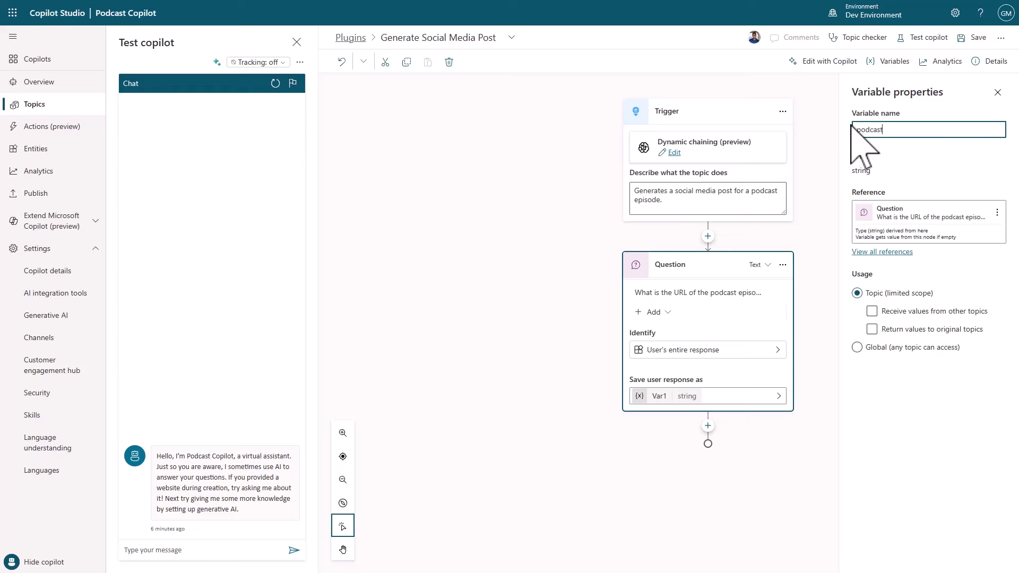
{"action": "type", "text": "URL"}
{"action": "left_click", "coordinate": [826, 173]}
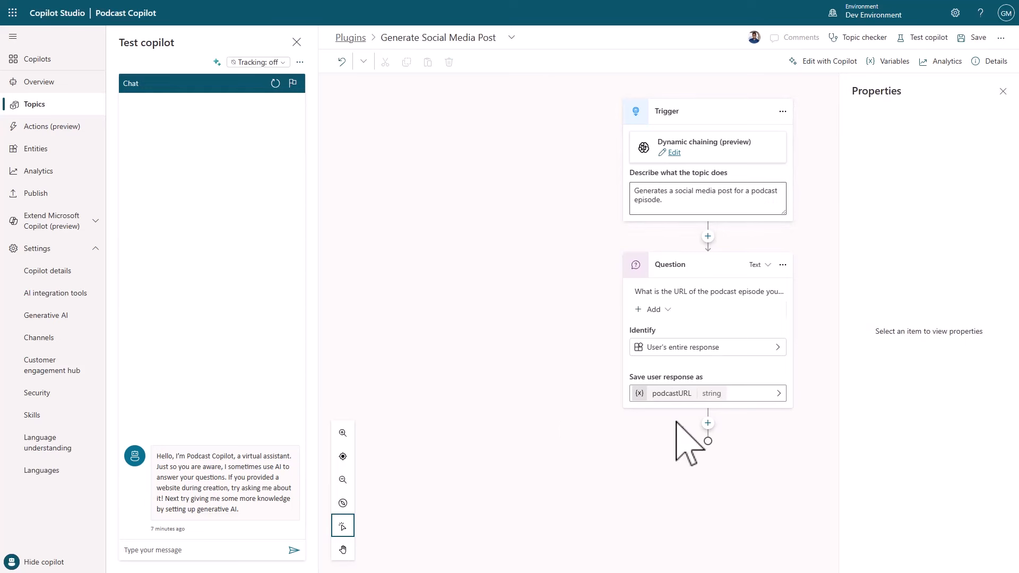
Step: Add an action after the question that creates a new flow in Power Automate
{"action": "left_click", "coordinate": [708, 423]}
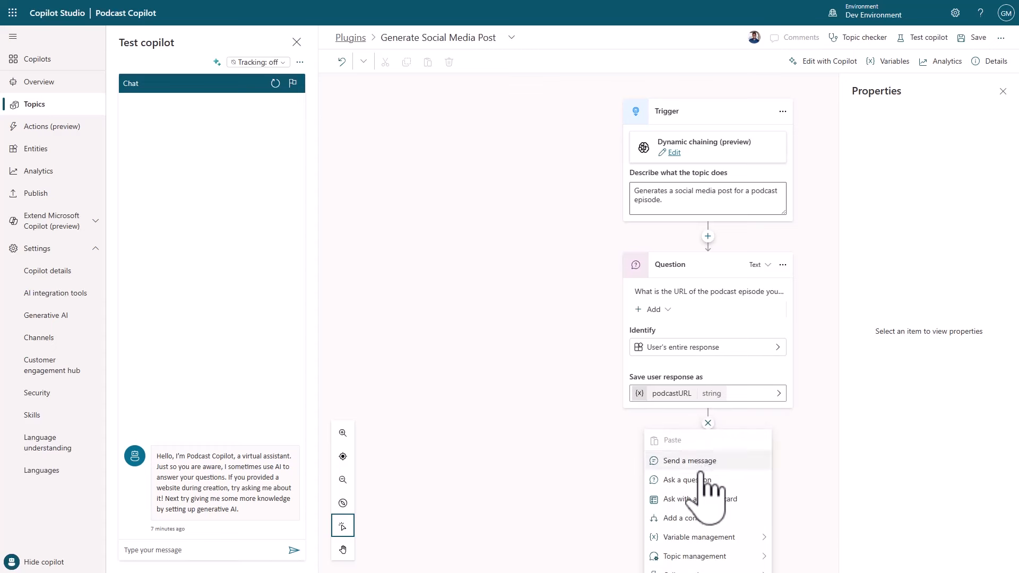
{"action": "scroll", "coordinate": [700, 473], "scroll_direction": "down", "scroll_amount": 1}
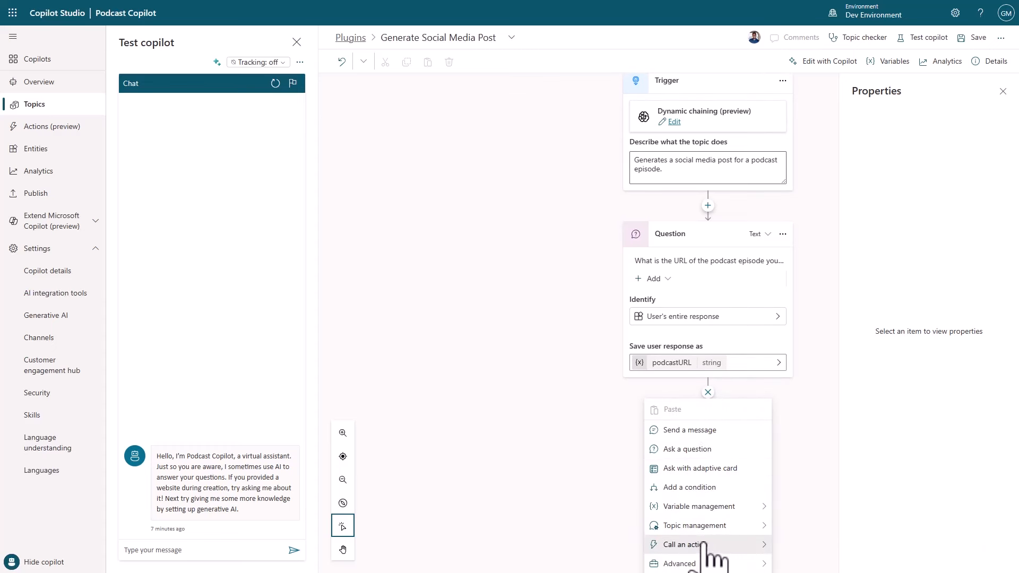
{"action": "mouse_move", "coordinate": [686, 539]}
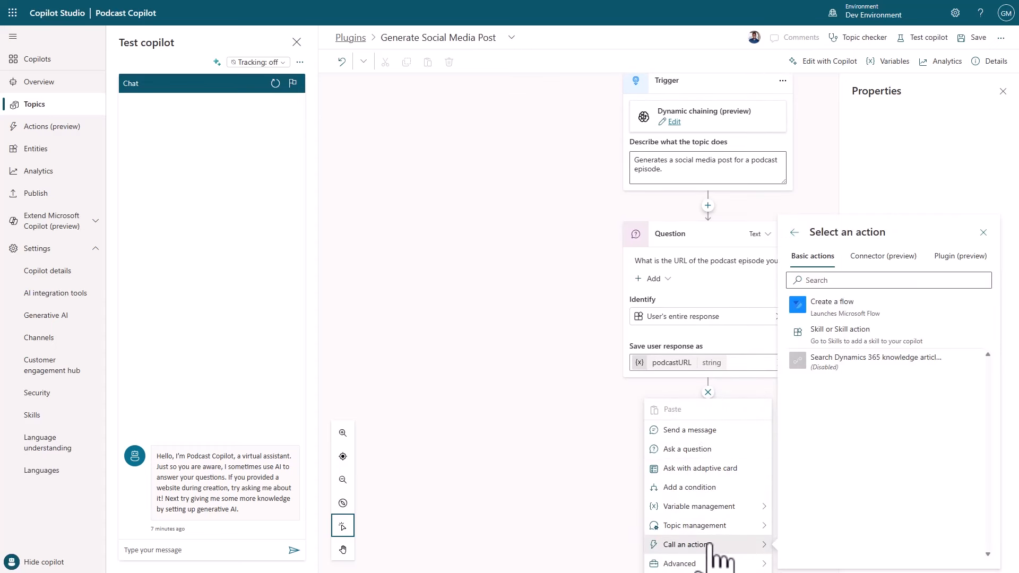
{"action": "left_click", "coordinate": [854, 316]}
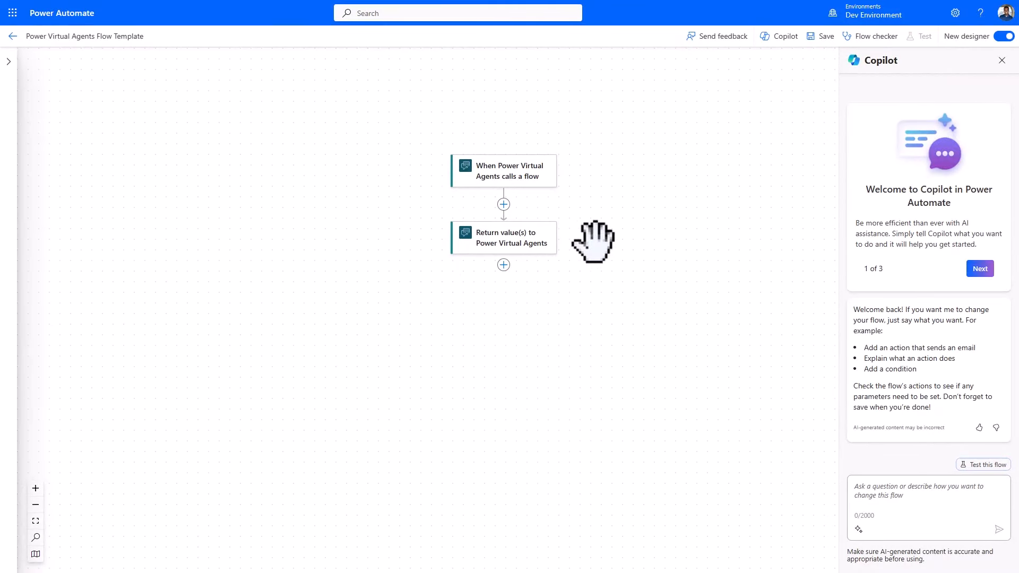
Step: Add a text input named podcastURL to the flow's Power Virtual Agents trigger, with the description "Url of the podcast episode"
{"action": "left_click", "coordinate": [518, 175]}
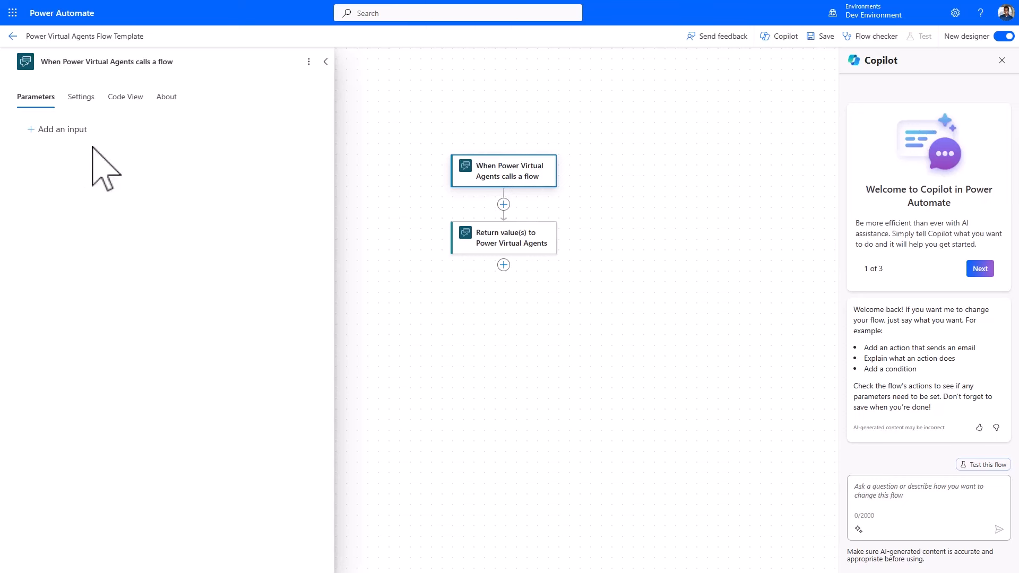
{"action": "left_click", "coordinate": [60, 129]}
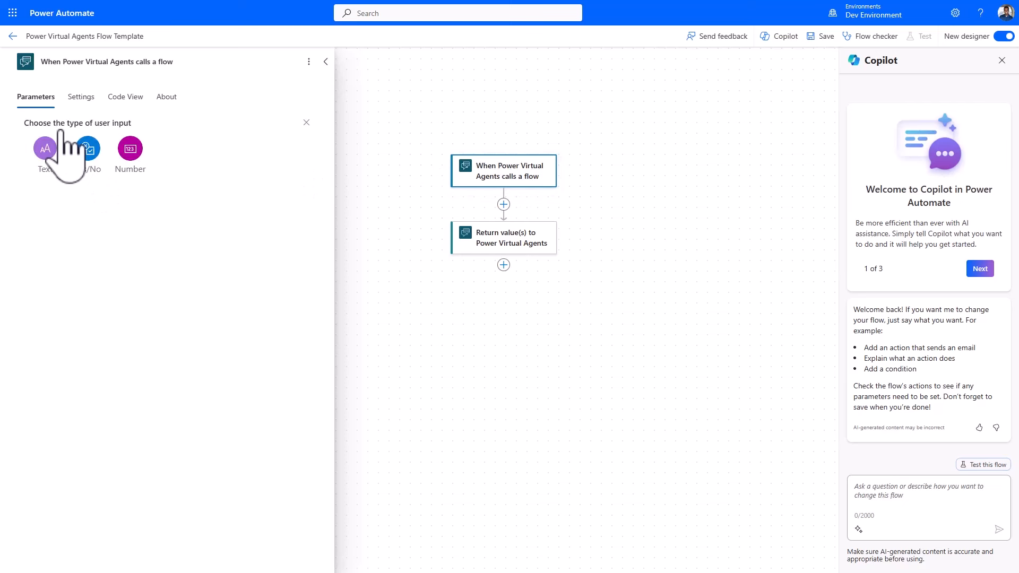
{"action": "left_click", "coordinate": [45, 149]}
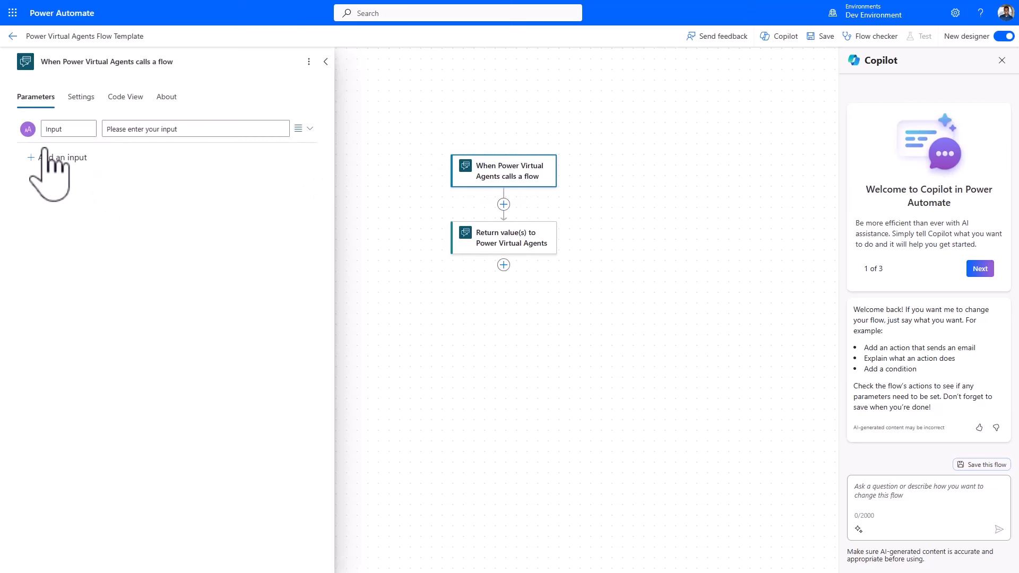
{"action": "double_click", "coordinate": [76, 129]}
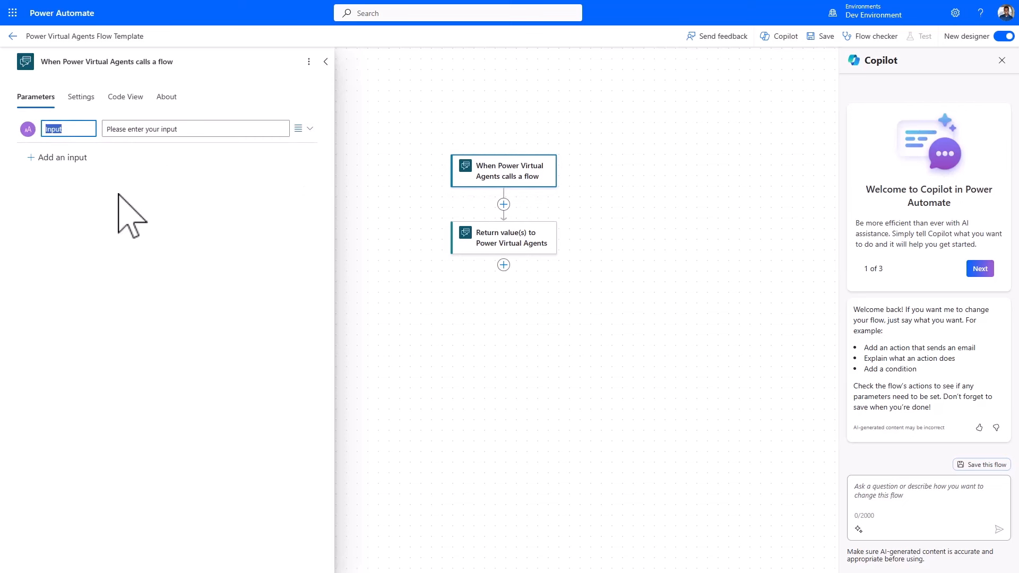
{"action": "type", "text": "FUL"}
{"action": "key", "text": "BackSpace"}
{"action": "key", "text": "BackSpace"}
{"action": "key", "text": "BackSpace"}
{"action": "type", "text": "podcastURL"}
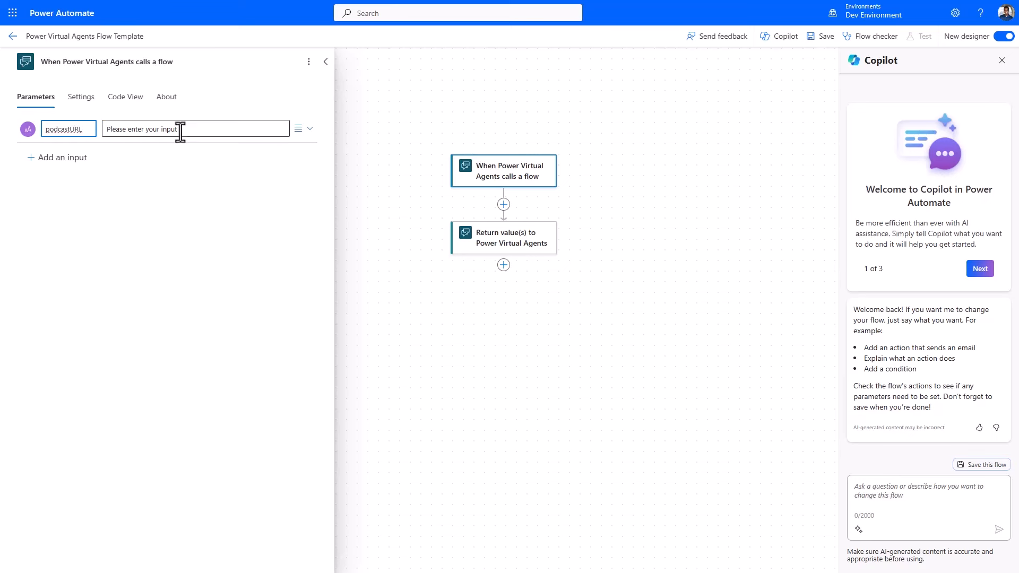
{"action": "left_click_drag", "start_coordinate": [180, 132], "coordinate": [108, 132]}
{"action": "type", "text": "Url of the podcast episode"}
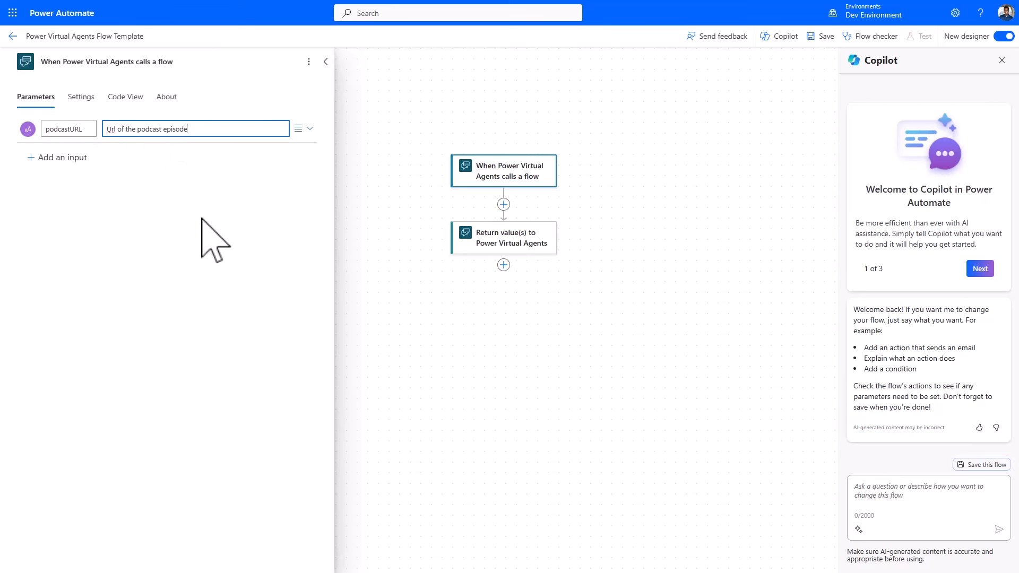
{"action": "left_click", "coordinate": [196, 244]}
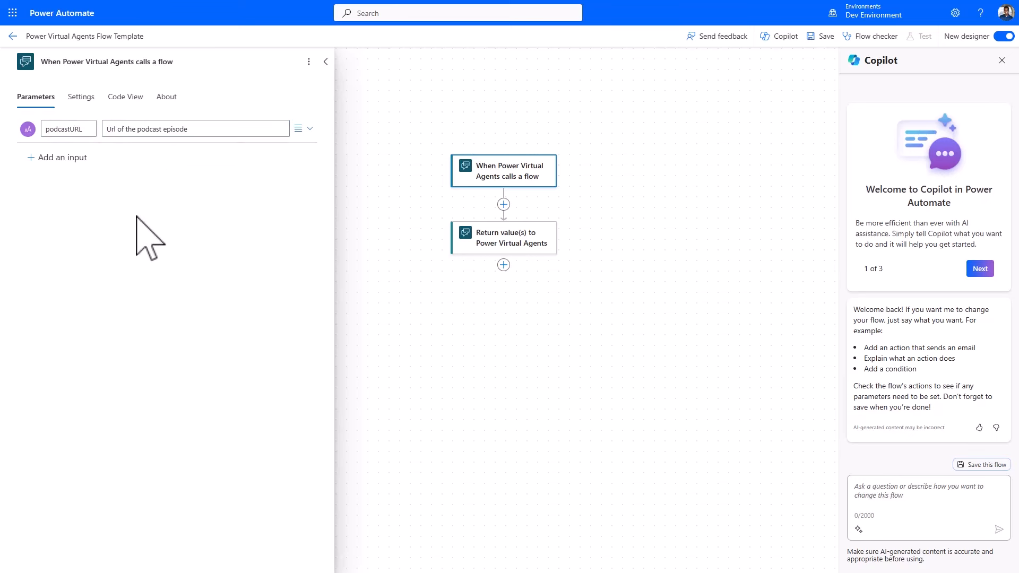
Step: Insert the custom PodcastCopilot_Connector's Generate Social Media Post action between the trigger and the return step, and create its connection
{"action": "left_click", "coordinate": [325, 62]}
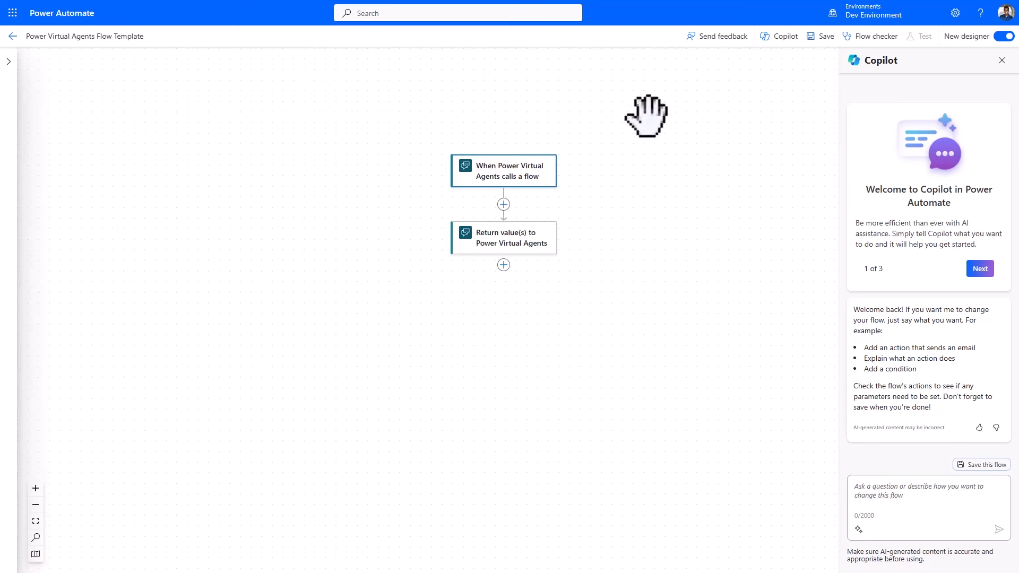
{"action": "left_click", "coordinate": [502, 204]}
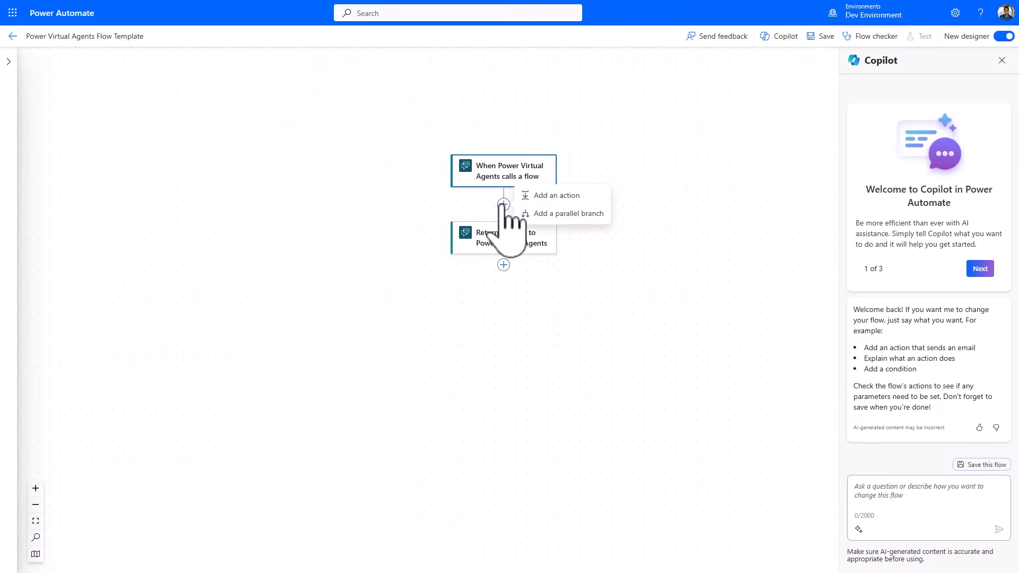
{"action": "left_click", "coordinate": [557, 196]}
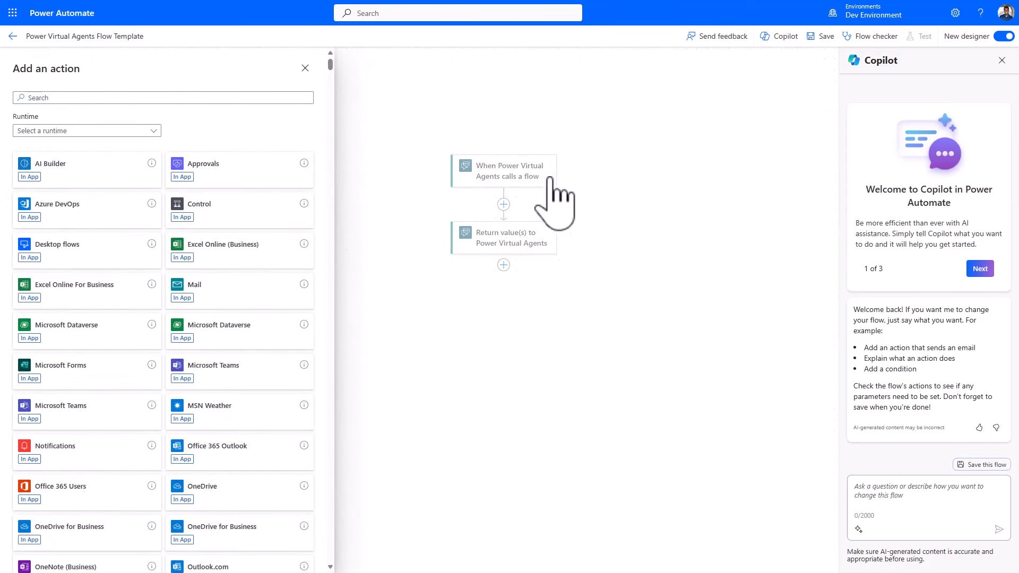
{"action": "left_click", "coordinate": [154, 132]}
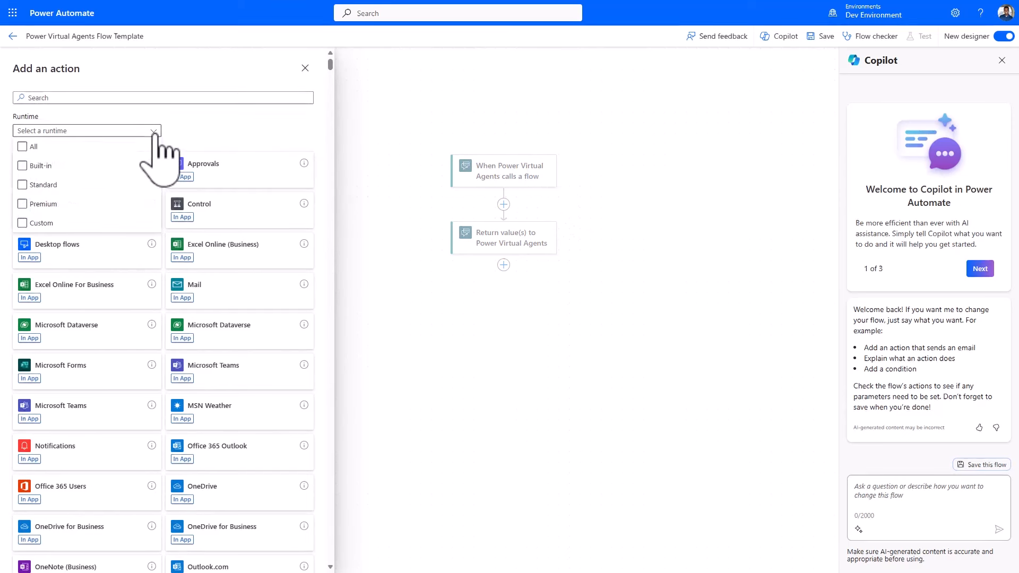
{"action": "left_click", "coordinate": [47, 223]}
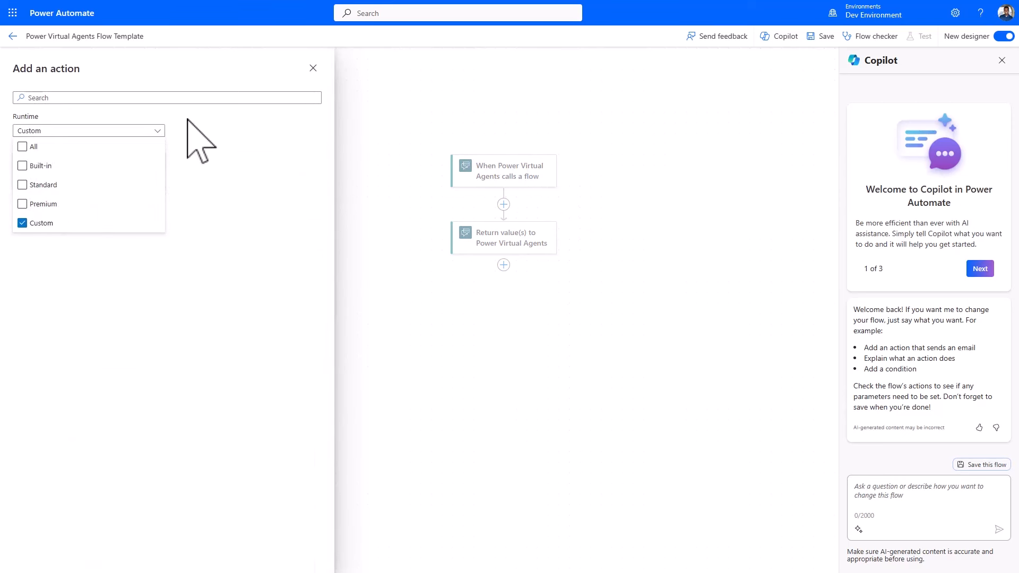
{"action": "left_click", "coordinate": [193, 136]}
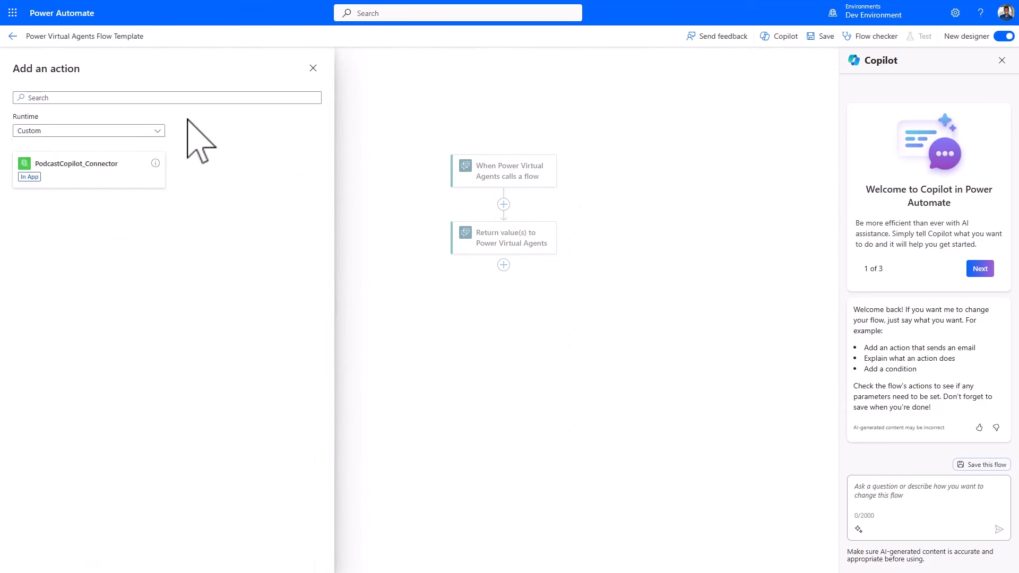
{"action": "left_click", "coordinate": [83, 170]}
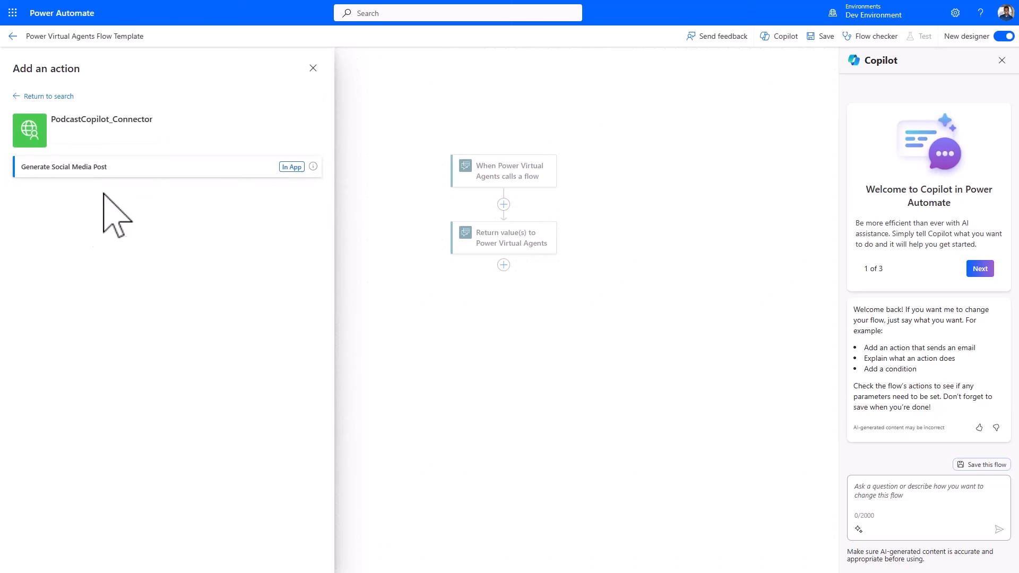
{"action": "left_click", "coordinate": [120, 171]}
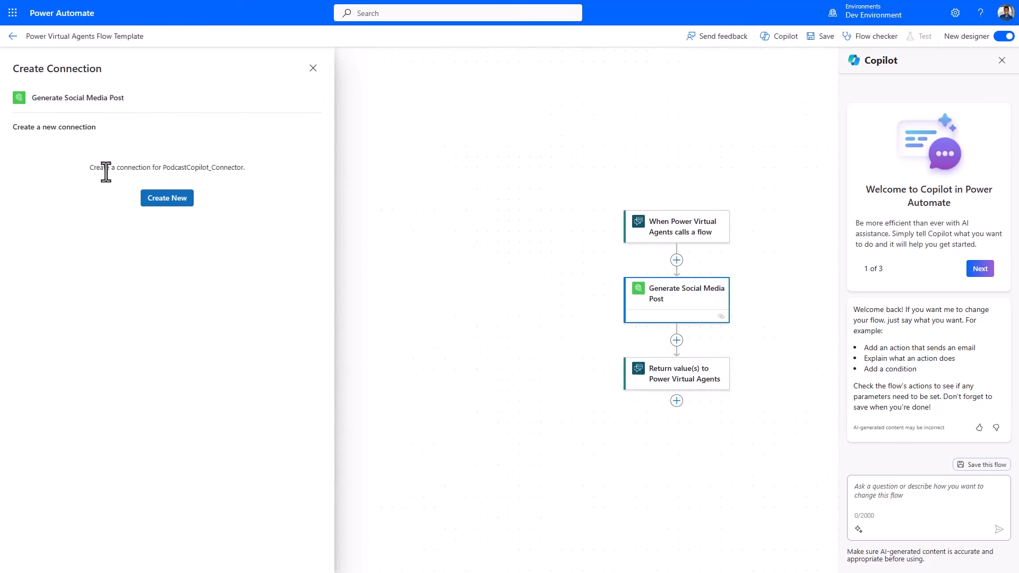
{"action": "left_click", "coordinate": [164, 200]}
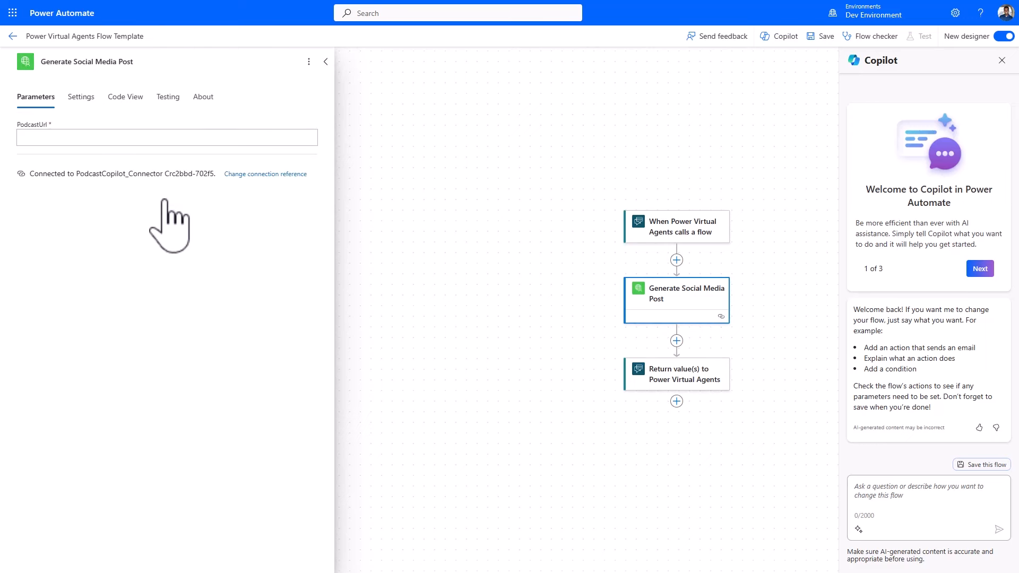
Step: Set the Generate Social Media Post action's PodcastUrl parameter to the trigger's podcastURL dynamic value
{"action": "left_click", "coordinate": [112, 140]}
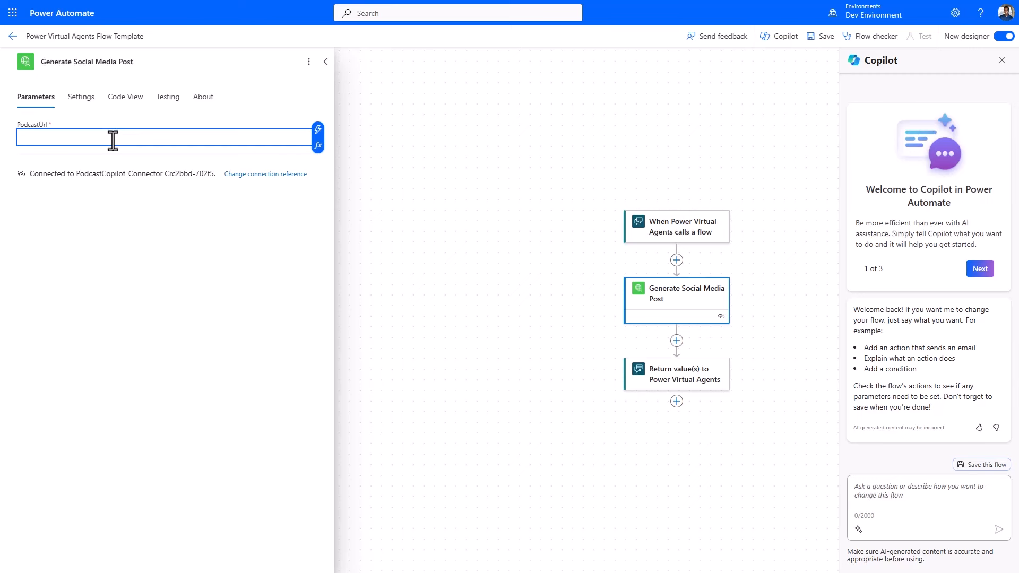
{"action": "left_click", "coordinate": [318, 129]}
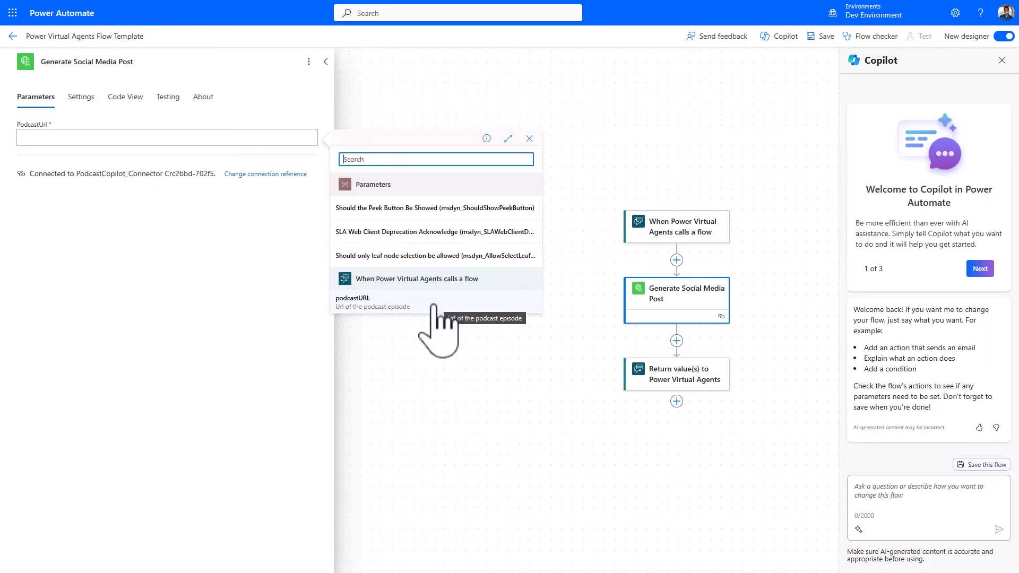
{"action": "left_click", "coordinate": [386, 301]}
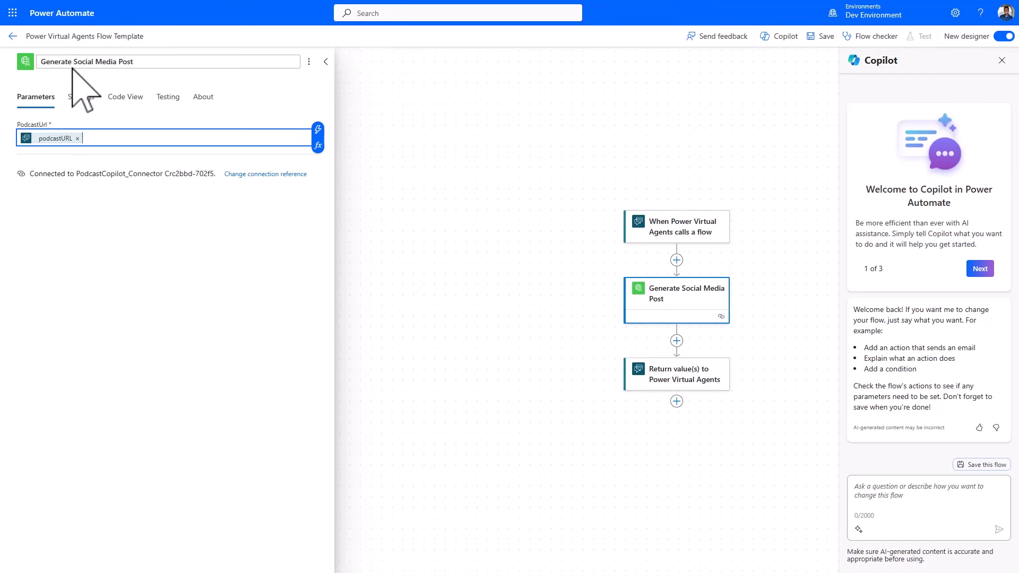
{"action": "left_click", "coordinate": [160, 272]}
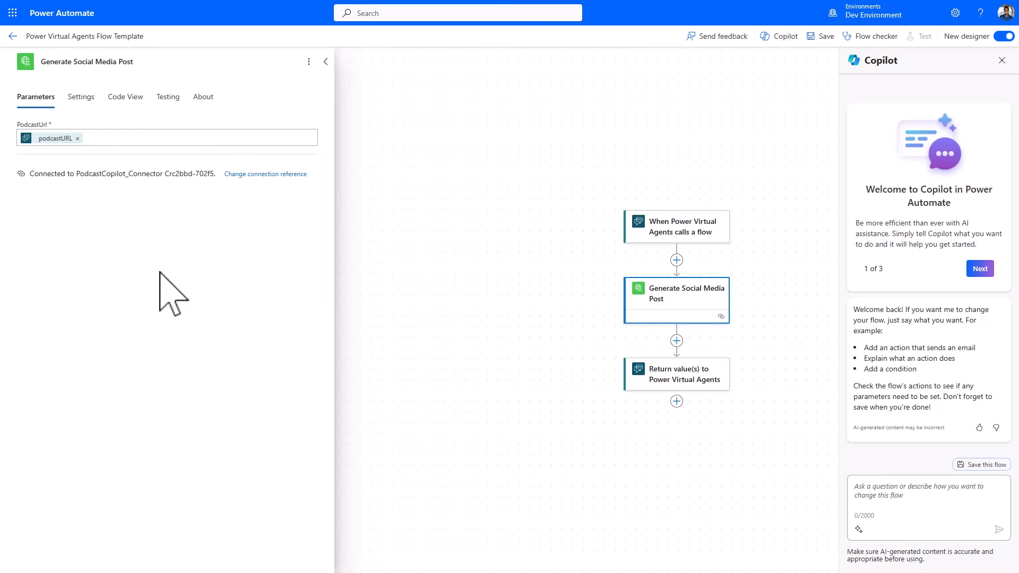
{"action": "left_click", "coordinate": [330, 62]}
Step: Add two text outputs to the Return value(s) to Power Virtual Agents action
{"action": "left_click_drag", "start_coordinate": [582, 316], "coordinate": [458, 244]}
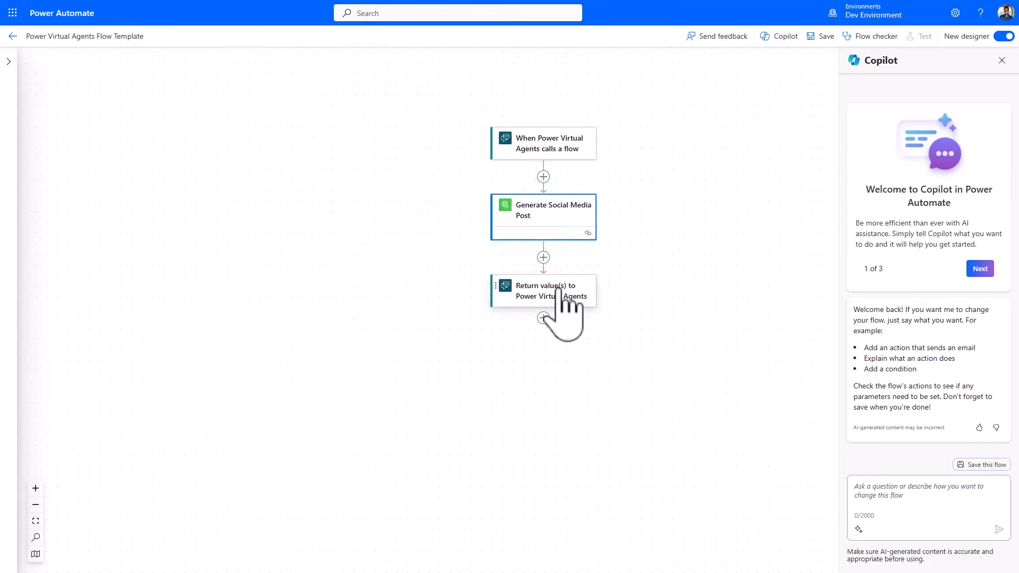
{"action": "left_click", "coordinate": [559, 289]}
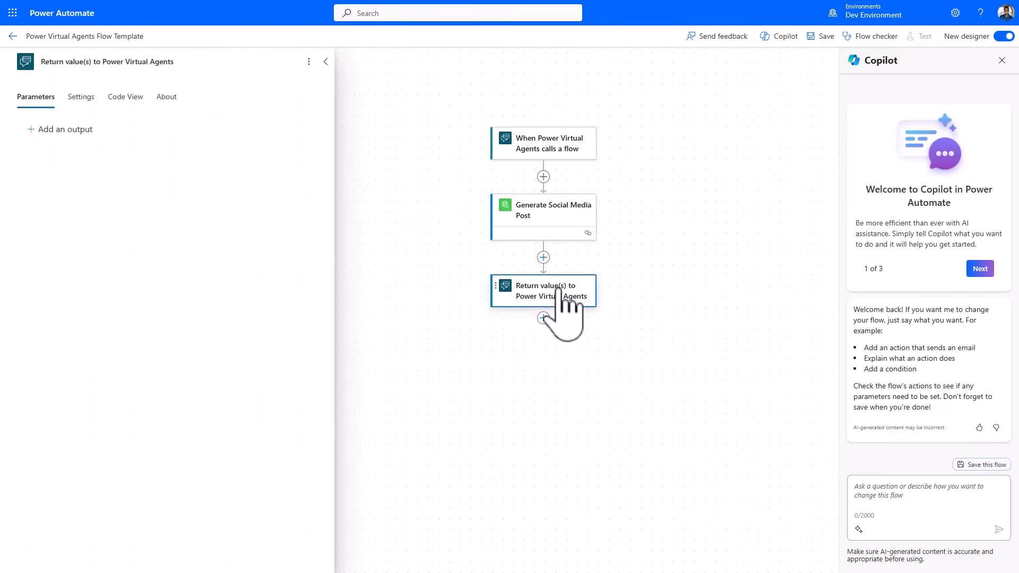
{"action": "left_click", "coordinate": [56, 130]}
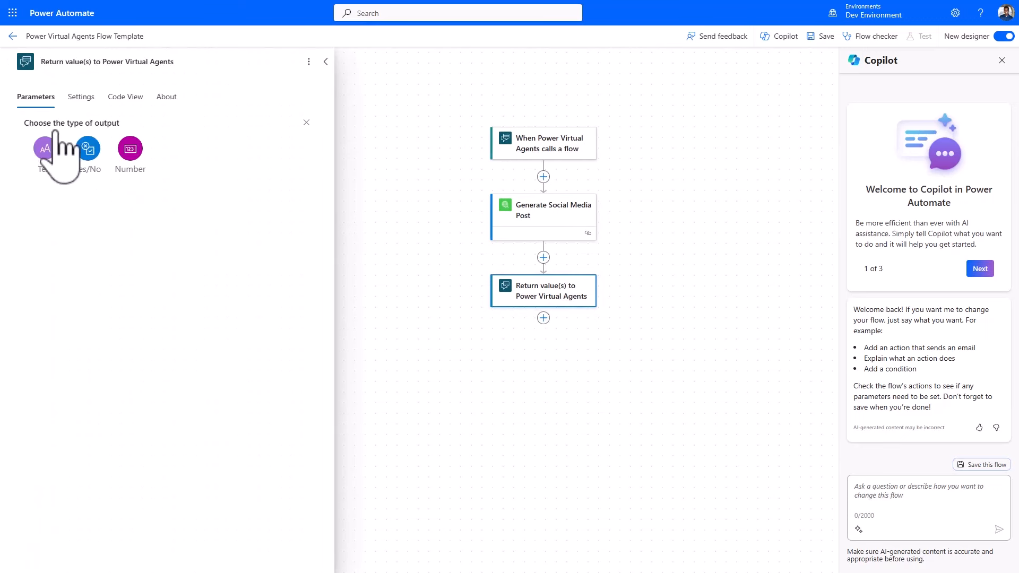
{"action": "left_click", "coordinate": [45, 148]}
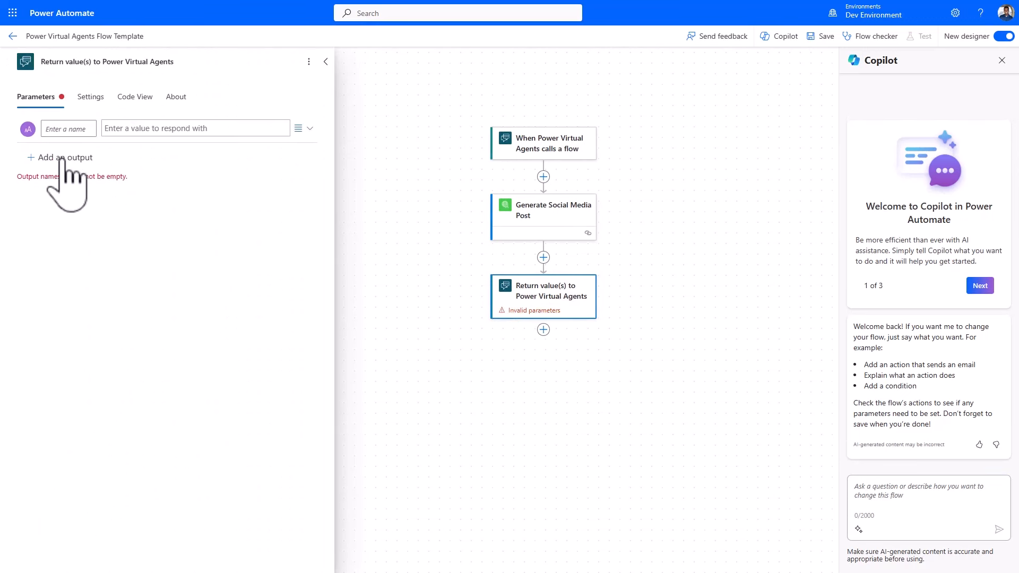
{"action": "left_click", "coordinate": [61, 158]}
{"action": "left_click", "coordinate": [46, 174]}
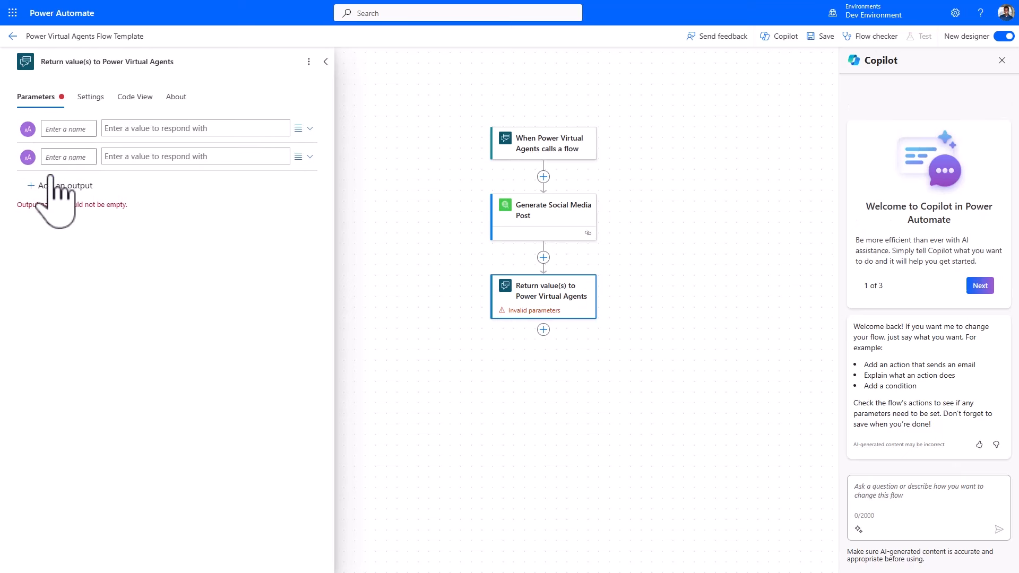
Step: Name the first output blurb and have it return body/blurb from the Generate Social Media Post action
{"action": "left_click", "coordinate": [82, 130]}
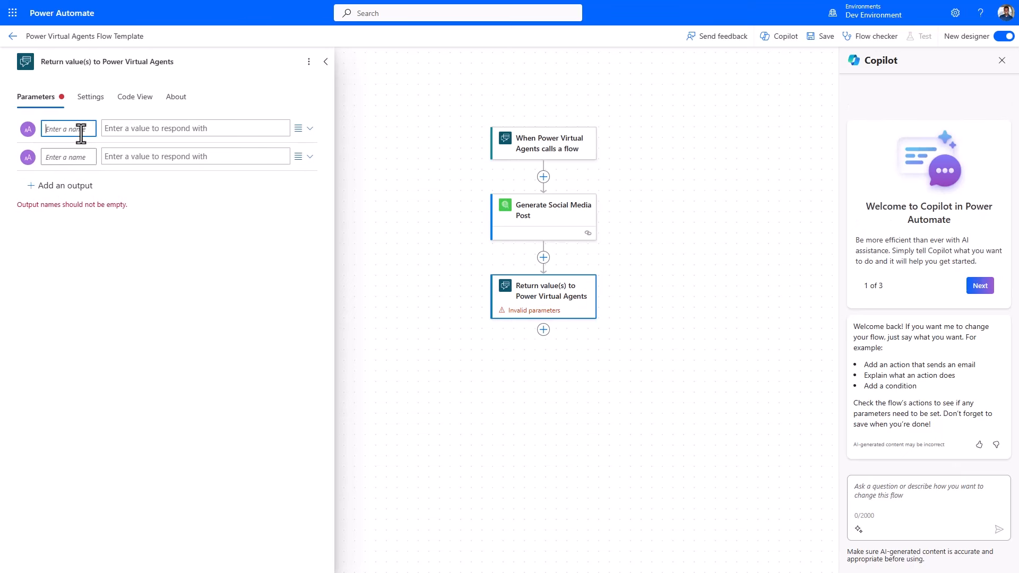
{"action": "type", "text": "blurb"}
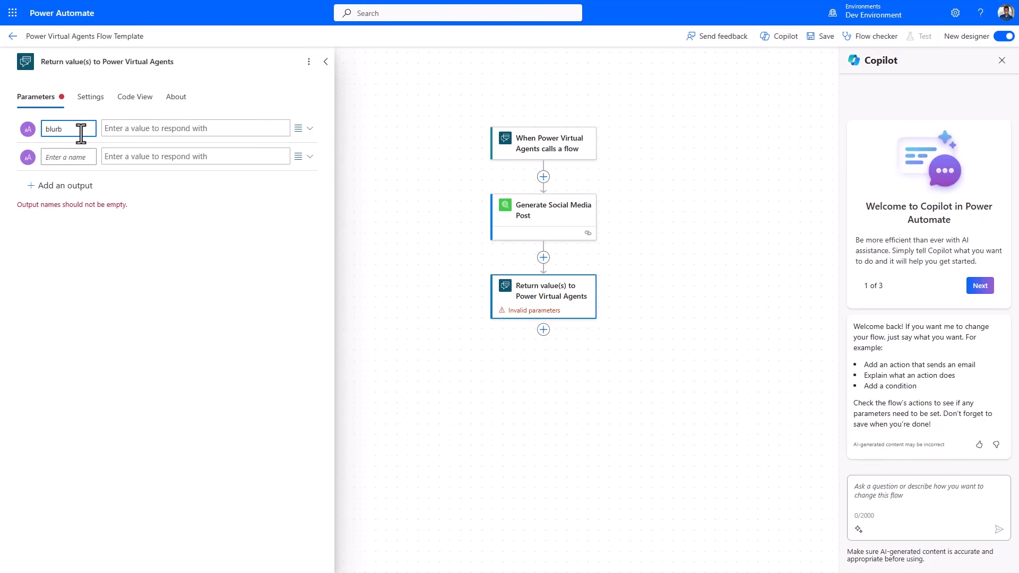
{"action": "left_click", "coordinate": [135, 133]}
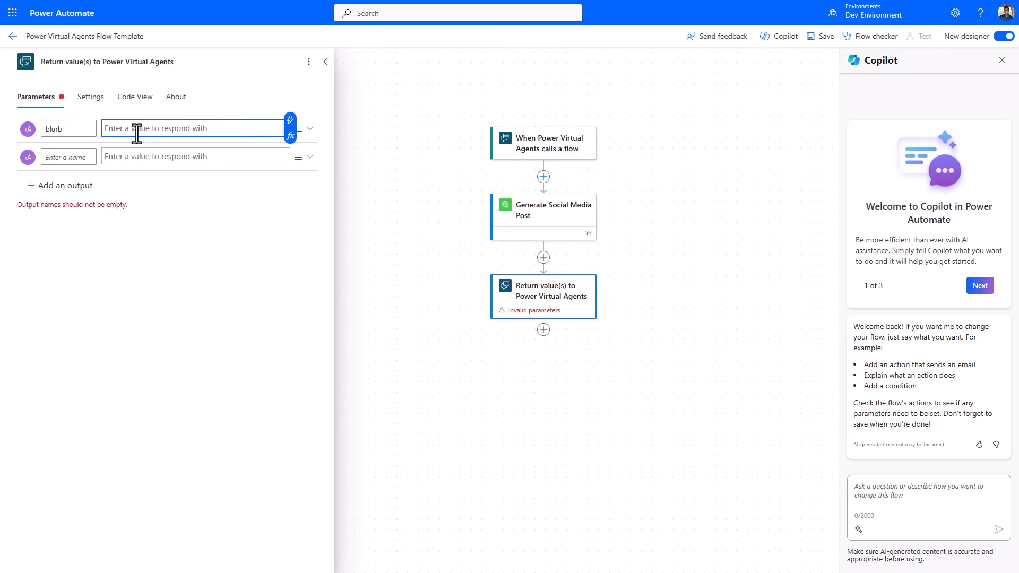
{"action": "left_click", "coordinate": [290, 120]}
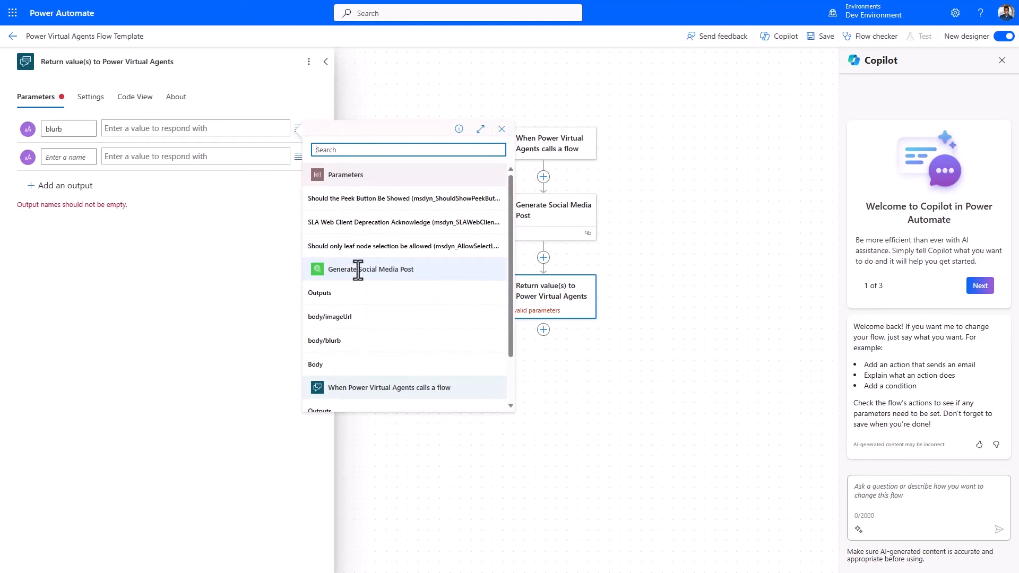
{"action": "left_click", "coordinate": [344, 341]}
Step: Name the second output imageUrl and have it return body/imageUrl from the Generate Social Media Post action
{"action": "left_click", "coordinate": [77, 157]}
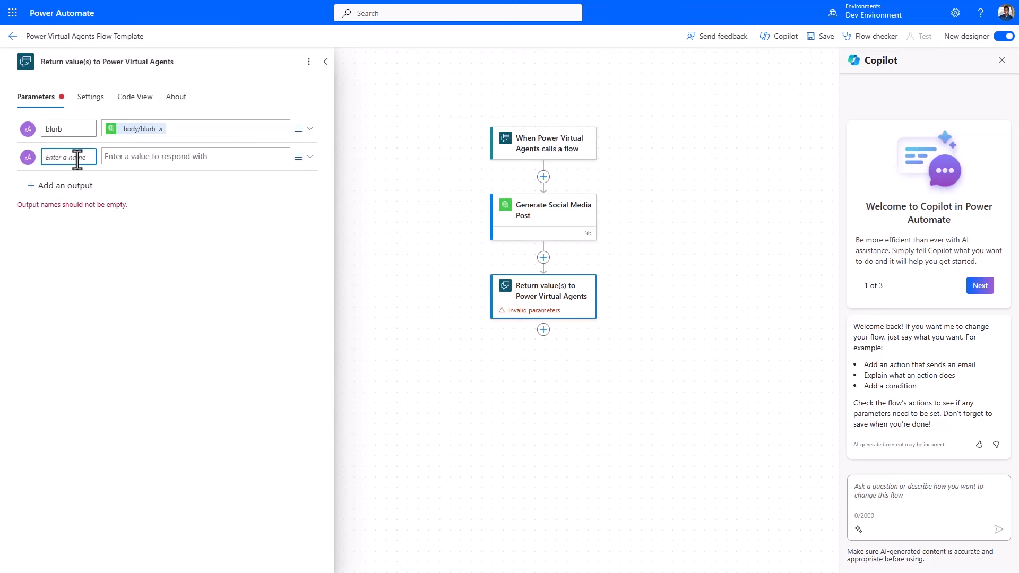
{"action": "type", "text": "image"}
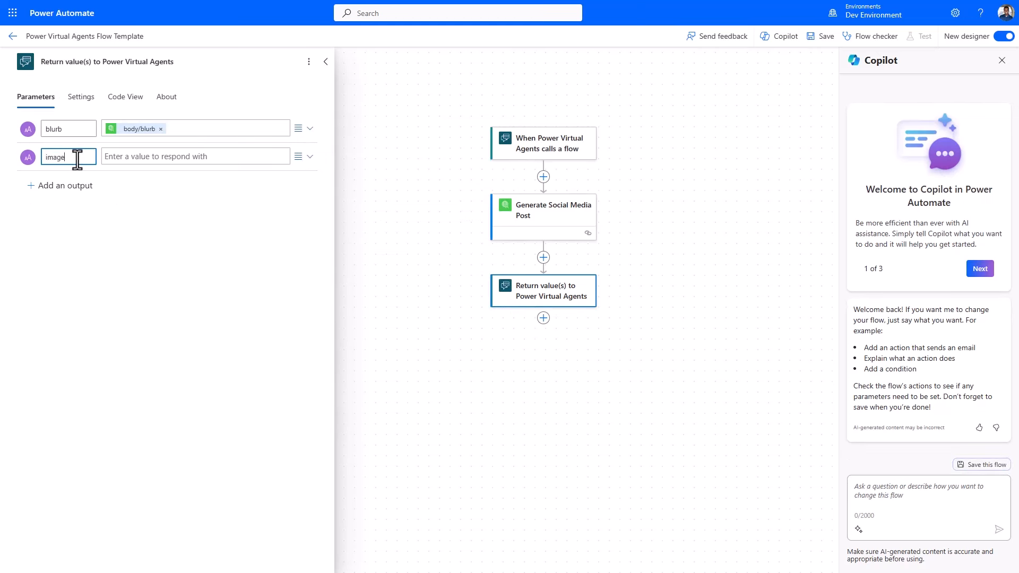
{"action": "type", "text": "Url"}
{"action": "left_click", "coordinate": [130, 157]}
{"action": "left_click", "coordinate": [293, 148]}
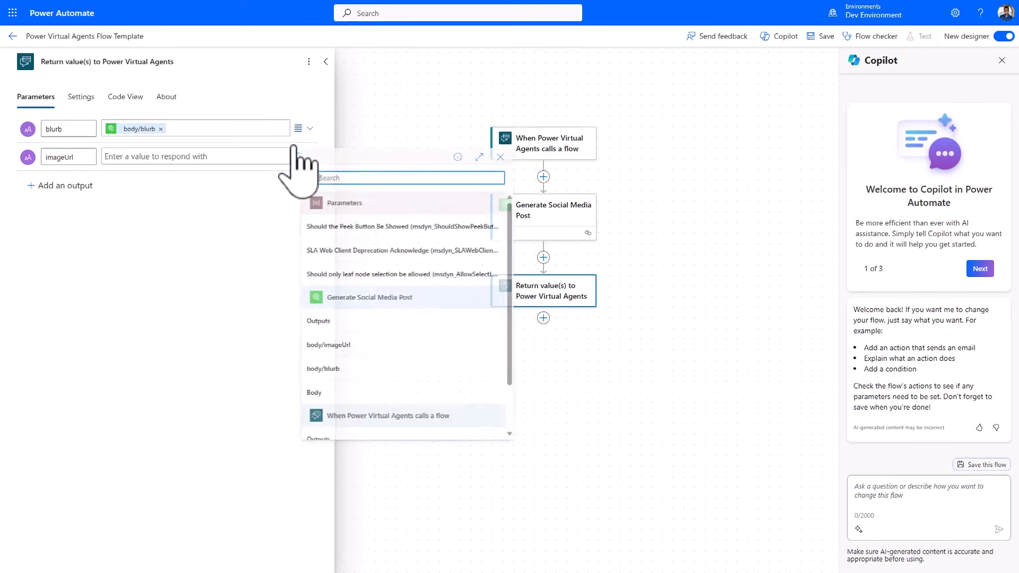
{"action": "left_click", "coordinate": [338, 346]}
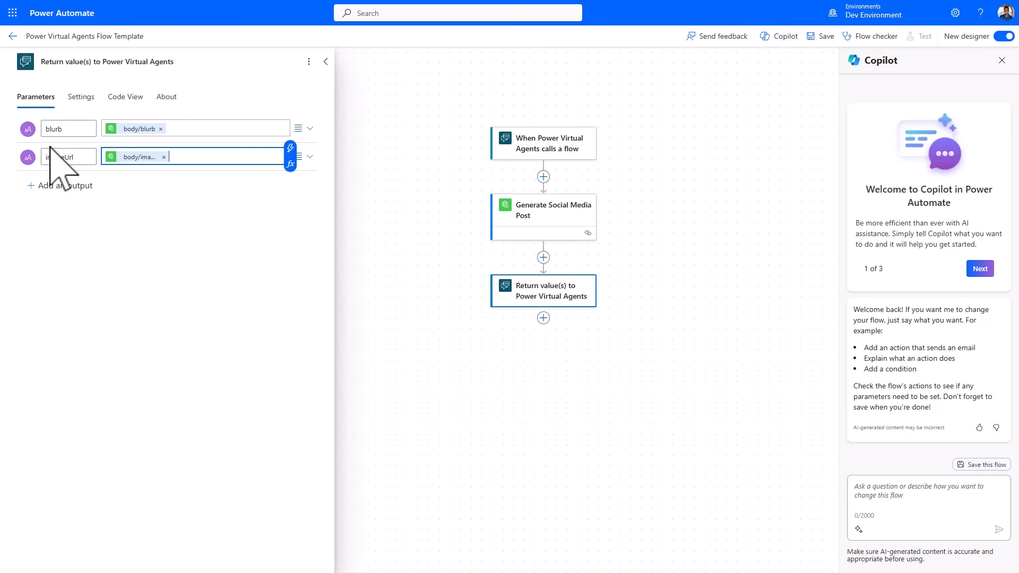
{"action": "left_click", "coordinate": [195, 259]}
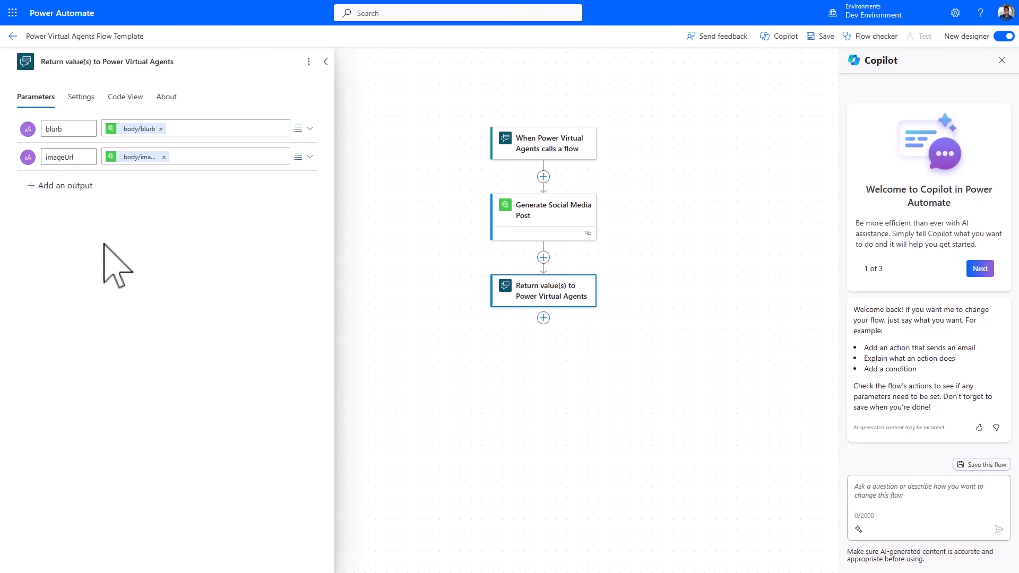
{"action": "left_click", "coordinate": [326, 61]}
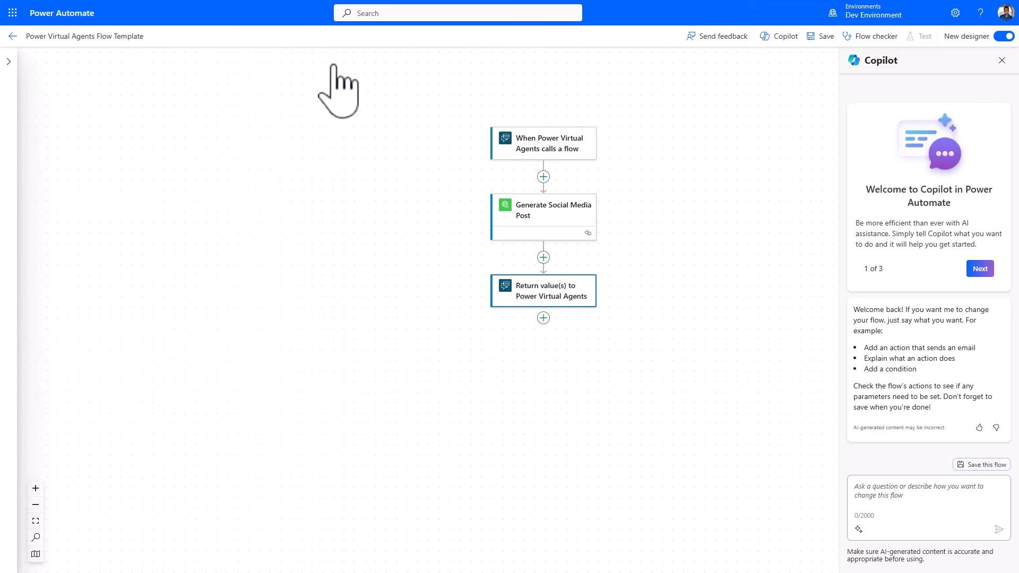
Step: Rename the flow as "Generate Social Media Post" and save it
{"action": "left_click", "coordinate": [138, 36]}
{"action": "type", "text": "Generate Social Media Post"}
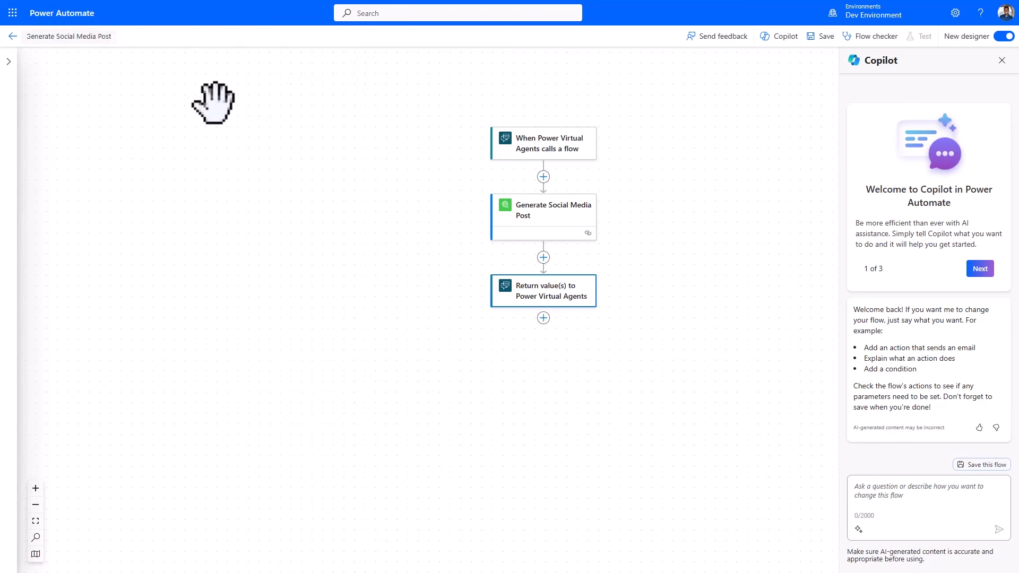
{"action": "left_click", "coordinate": [821, 37]}
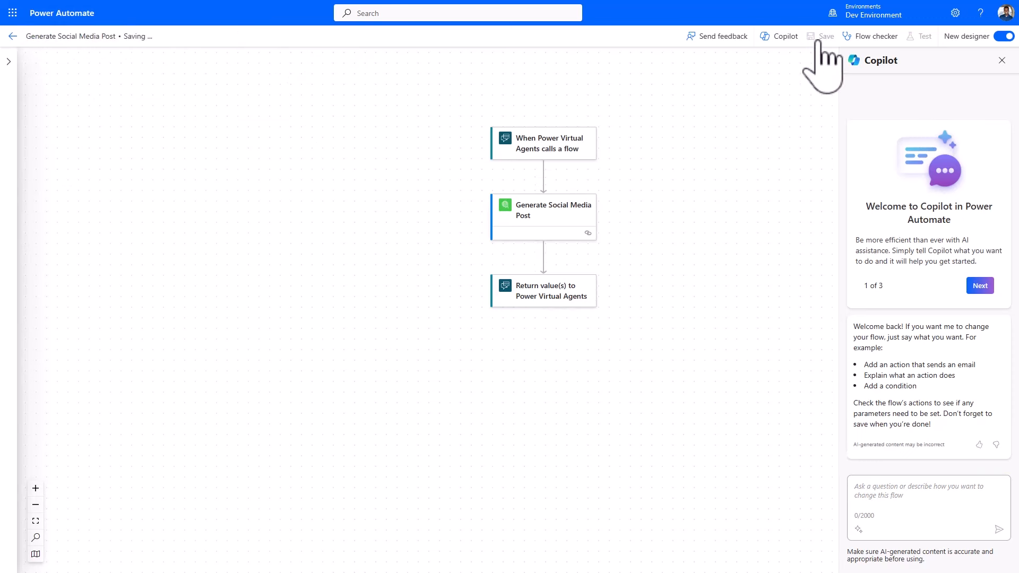
{"action": "left_click_drag", "start_coordinate": [687, 209], "coordinate": [610, 196]}
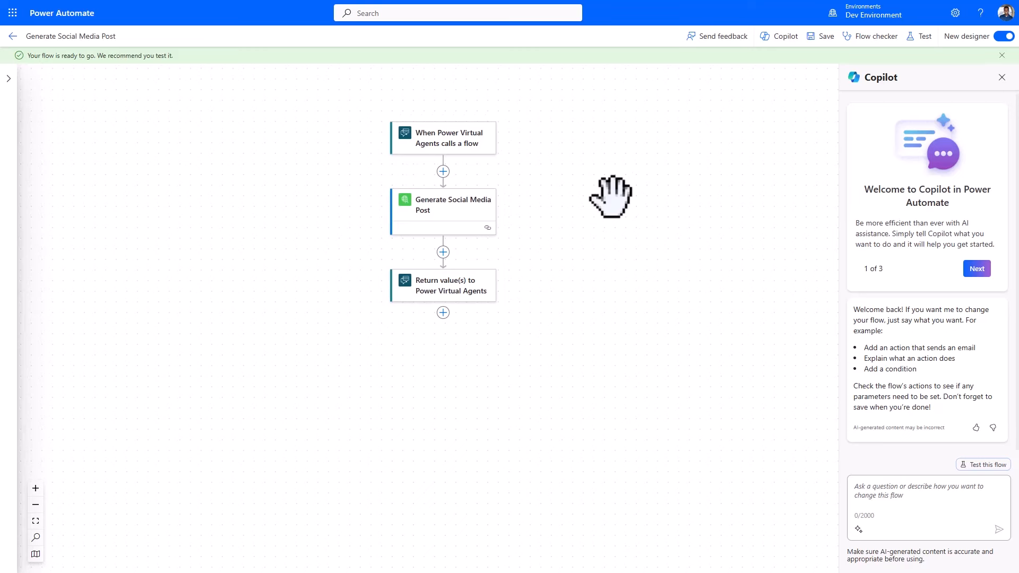
Step: Switch back to Copilot Studio, refresh the flow list, and call the Generate Social Media Post flow after the question node
{"action": "left_click", "coordinate": [340, 2]}
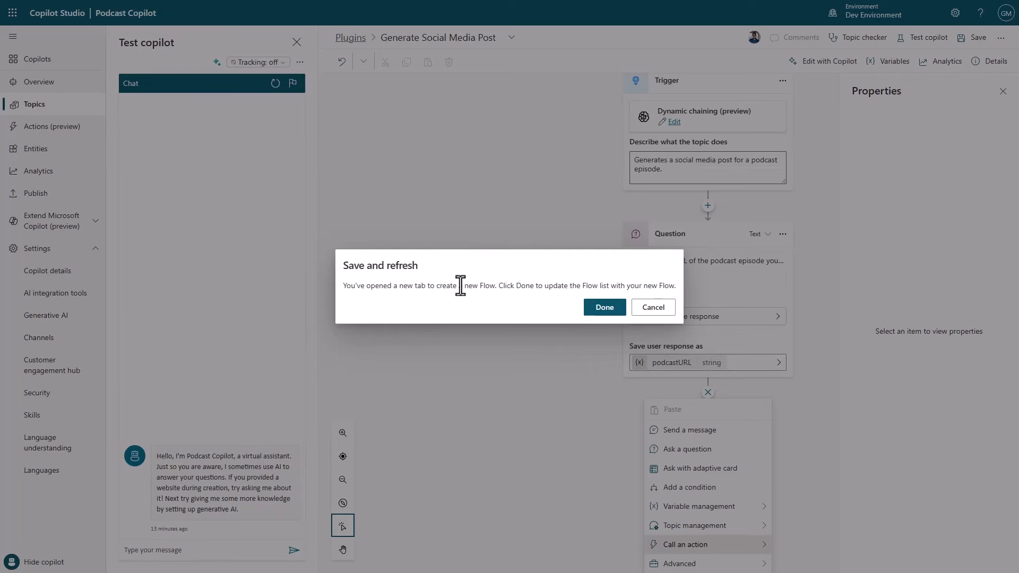
{"action": "left_click", "coordinate": [609, 307]}
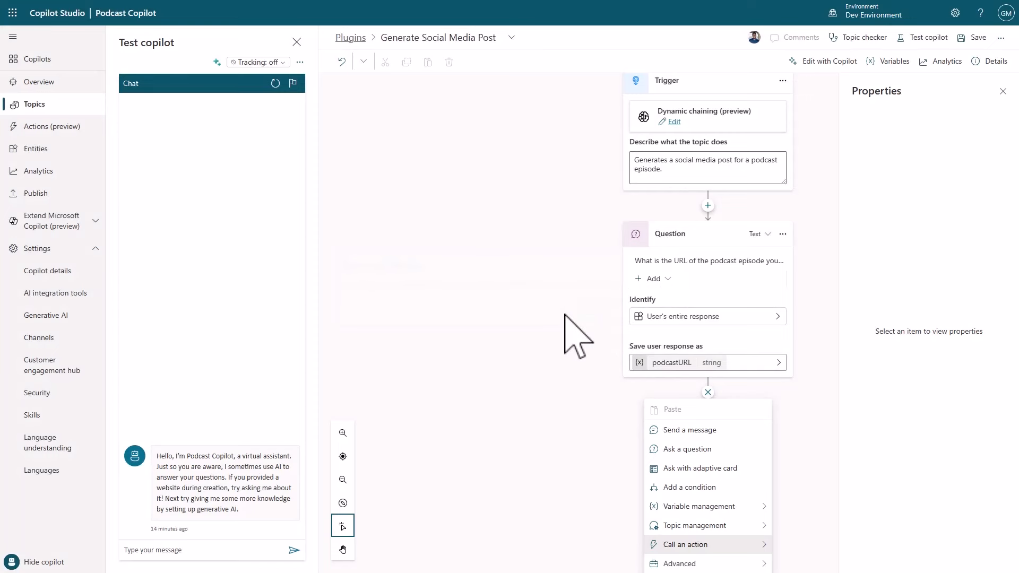
{"action": "left_click", "coordinate": [707, 423]}
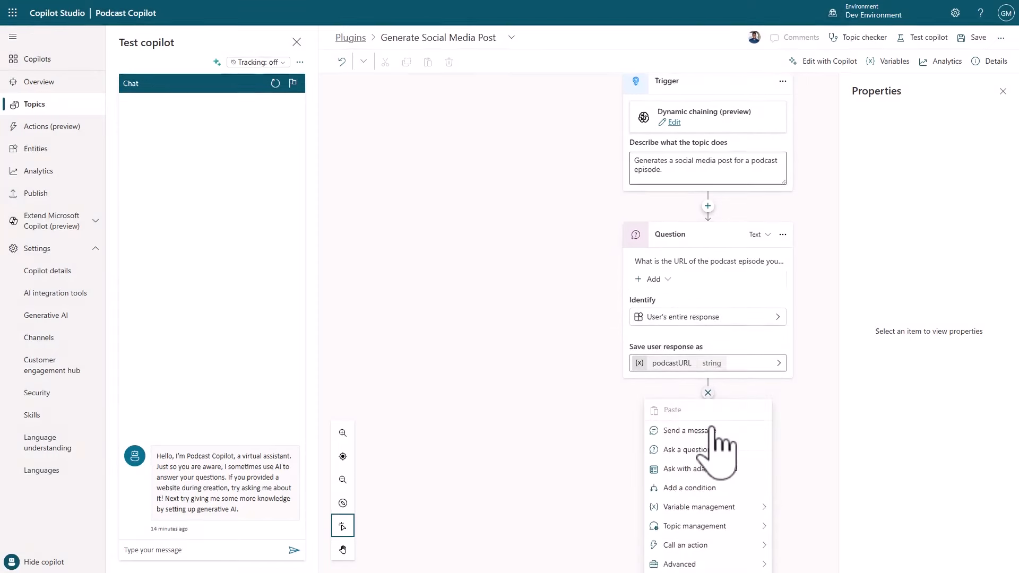
{"action": "left_click", "coordinate": [694, 547]}
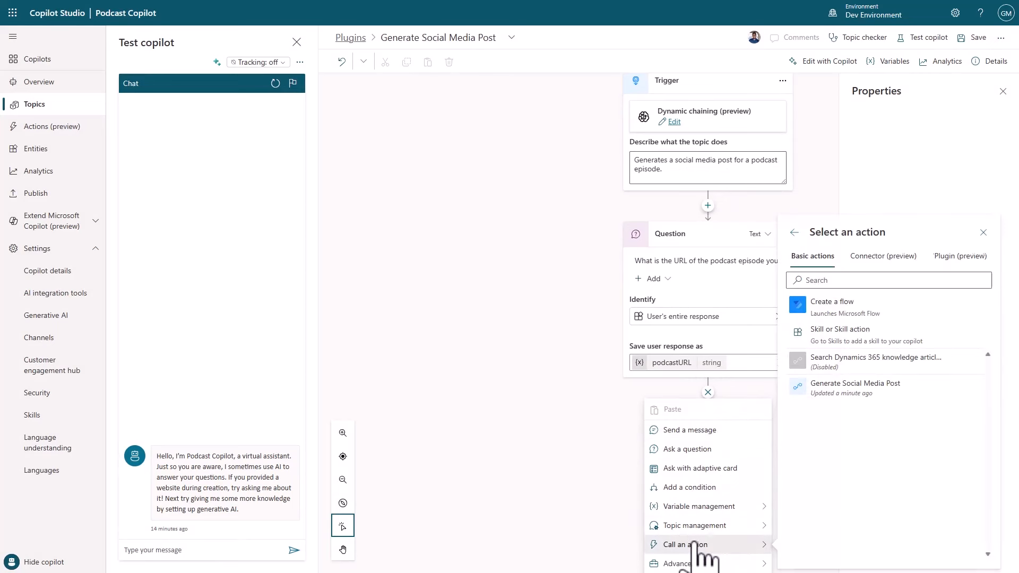
{"action": "left_click", "coordinate": [895, 394]}
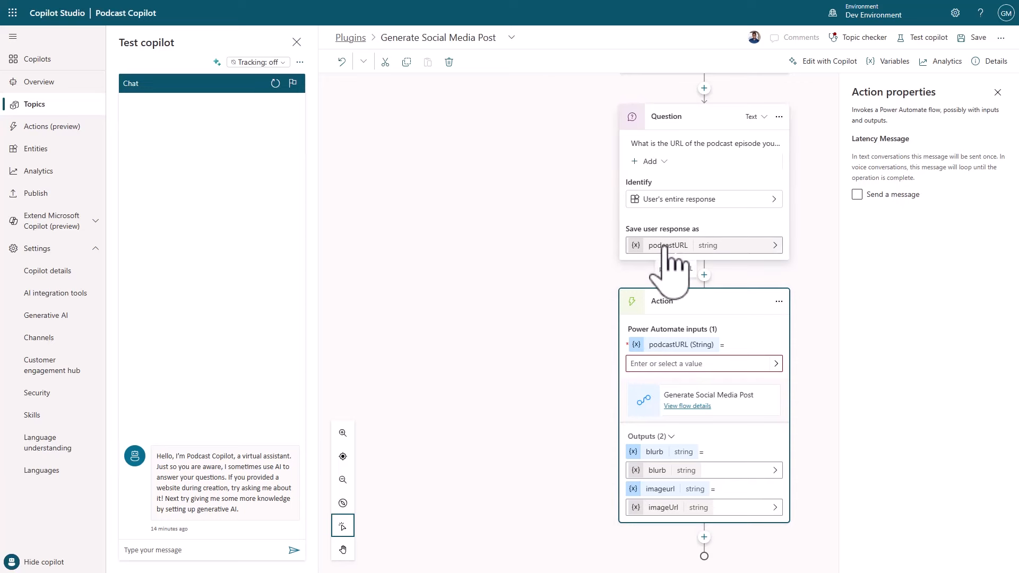
Step: Map the flow action's podcastURL input to the podcastURL topic variable
{"action": "left_click", "coordinate": [684, 363]}
{"action": "left_click", "coordinate": [776, 364]}
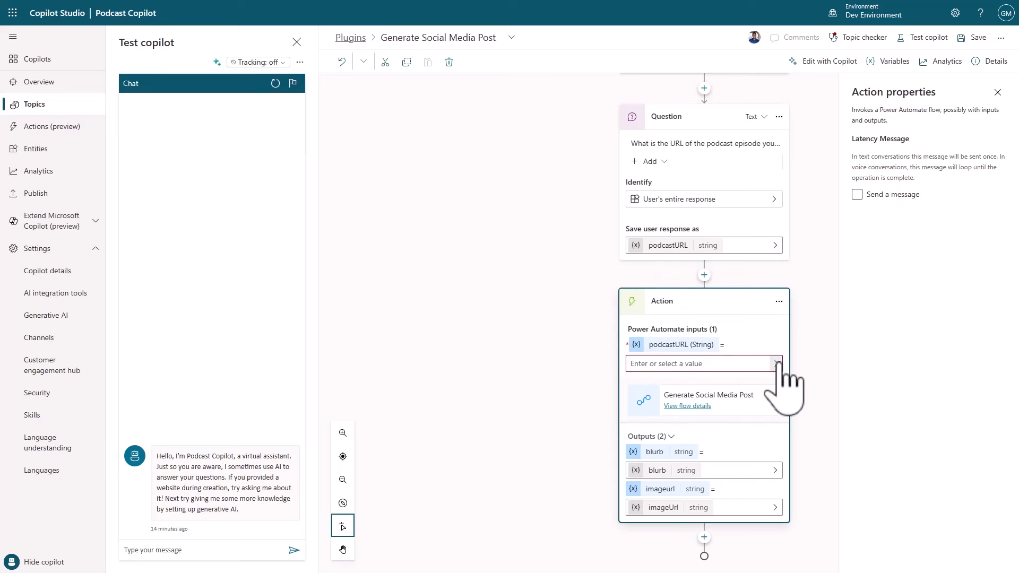
{"action": "left_click", "coordinate": [467, 392]}
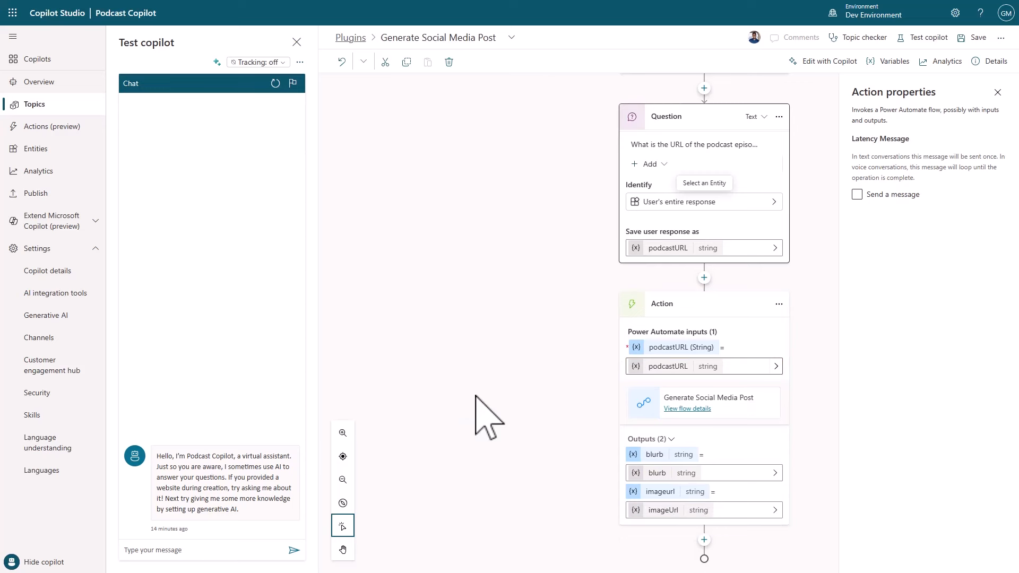
{"action": "left_click", "coordinate": [476, 396]}
{"action": "scroll", "coordinate": [486, 412], "scroll_direction": "up", "scroll_amount": 3}
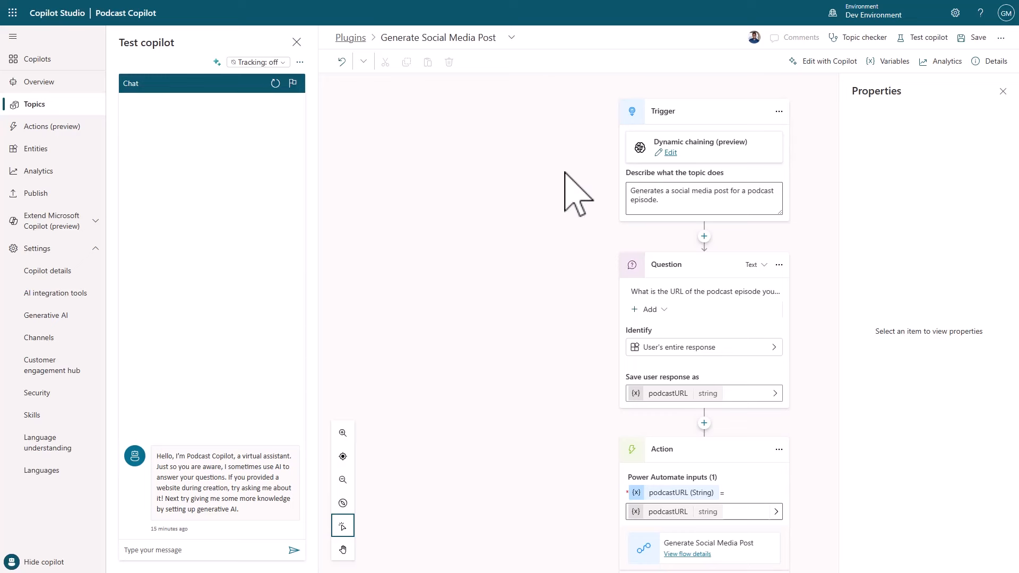
{"action": "scroll", "coordinate": [812, 318], "scroll_direction": "down", "scroll_amount": 2}
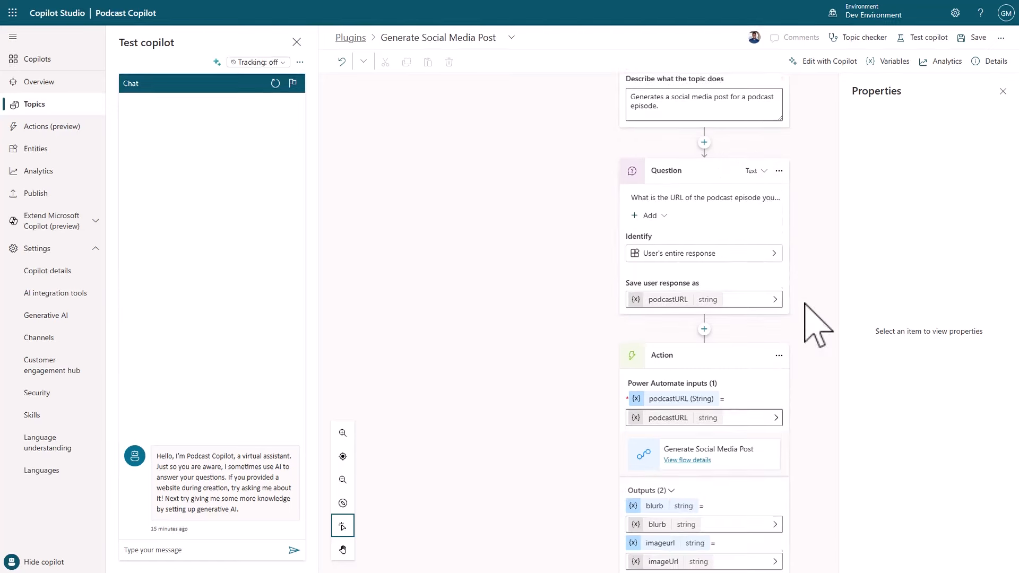
{"action": "left_click", "coordinate": [680, 223]}
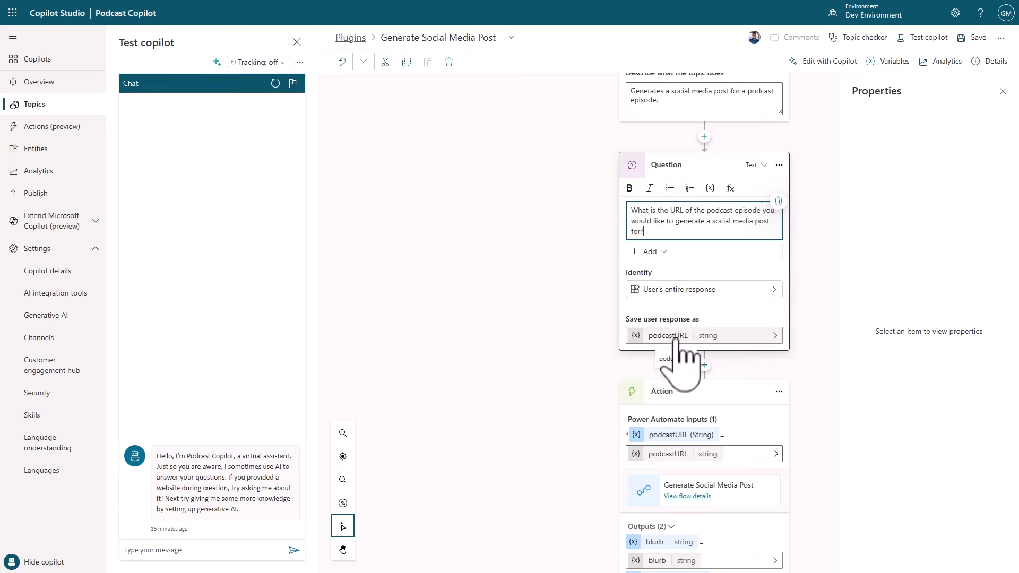
{"action": "scroll", "coordinate": [585, 366], "scroll_direction": "down", "scroll_amount": 2}
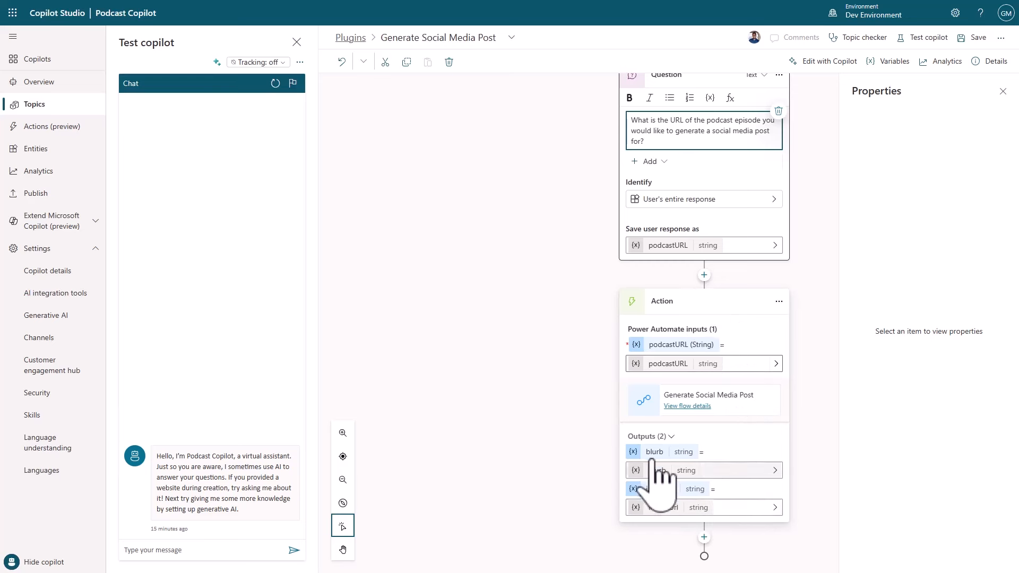
{"action": "left_click", "coordinate": [557, 345]}
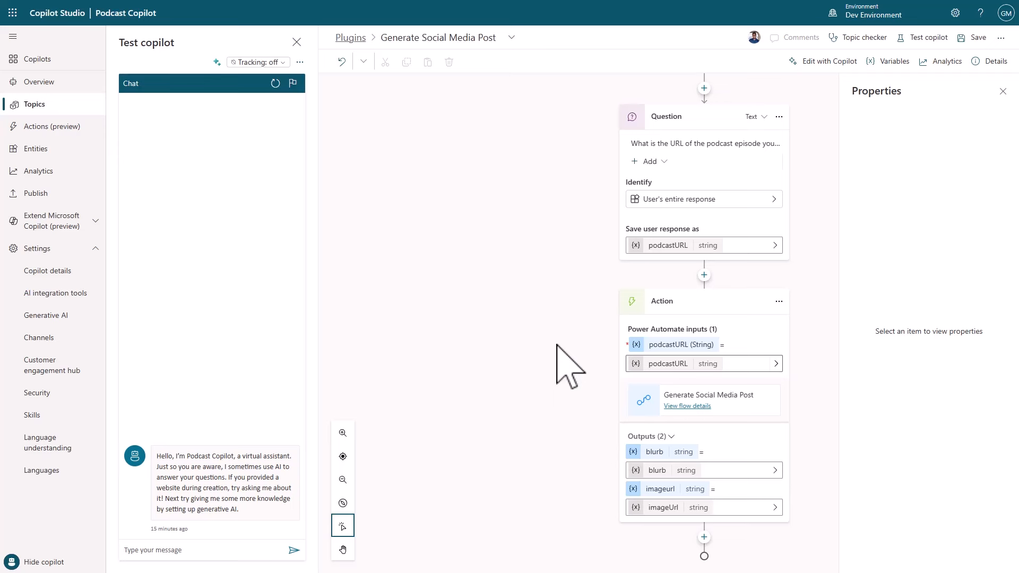
Step: Add a message node after the flow action and insert an adaptive card in it
{"action": "left_click", "coordinate": [704, 537]}
{"action": "mouse_move", "coordinate": [703, 510]}
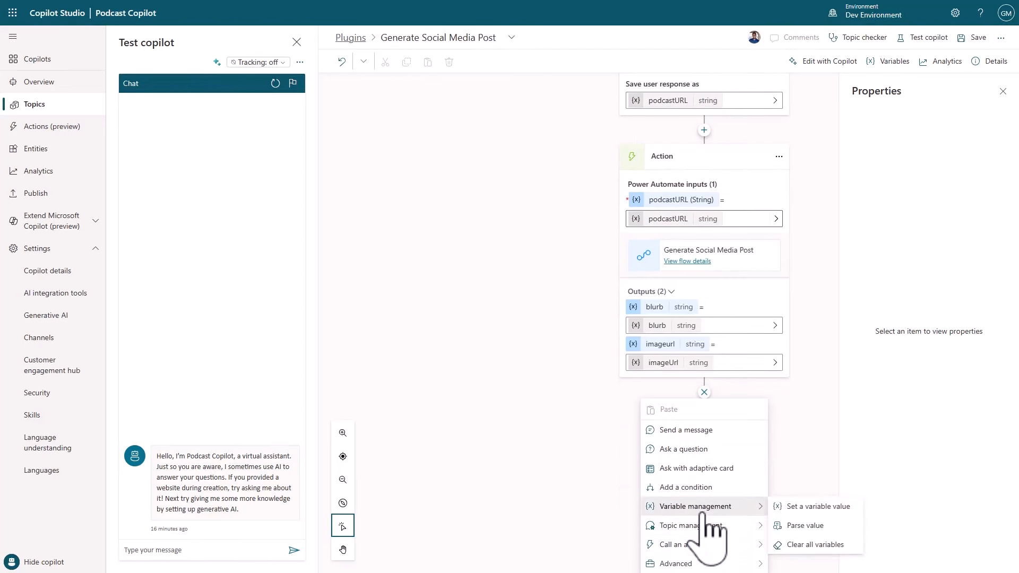
{"action": "left_click", "coordinate": [695, 430]}
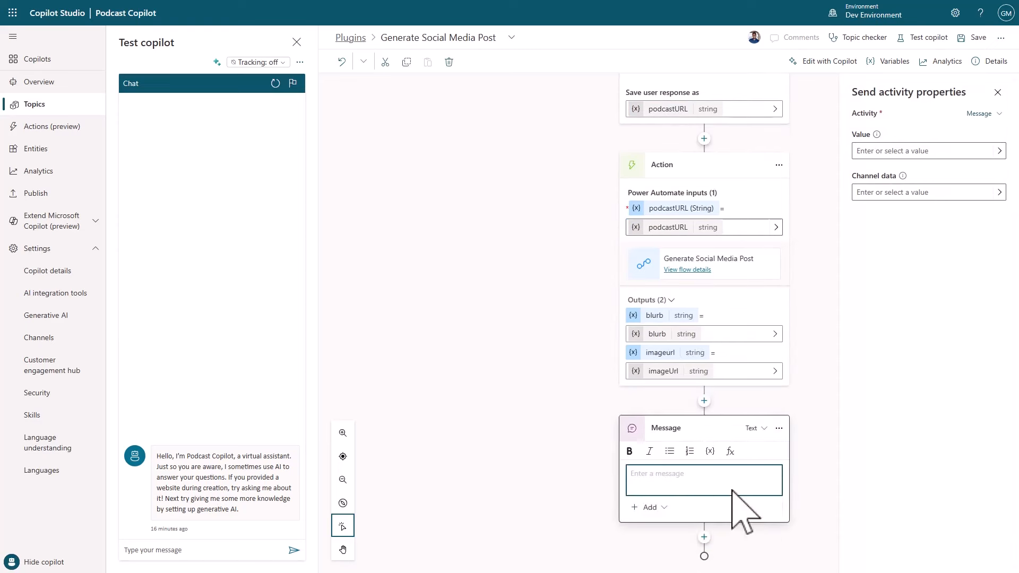
{"action": "left_click", "coordinate": [656, 507]}
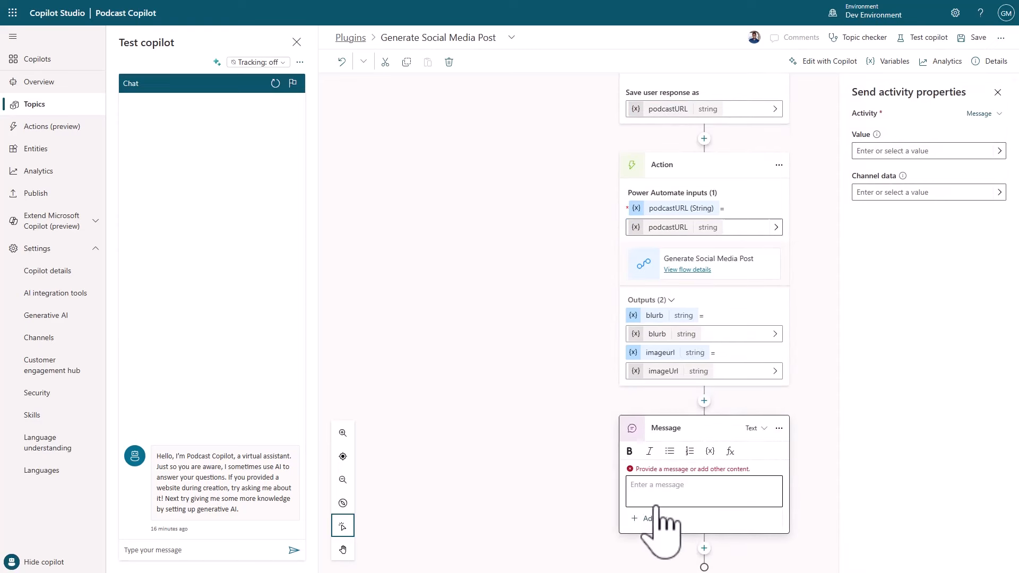
{"action": "left_click", "coordinate": [651, 519]}
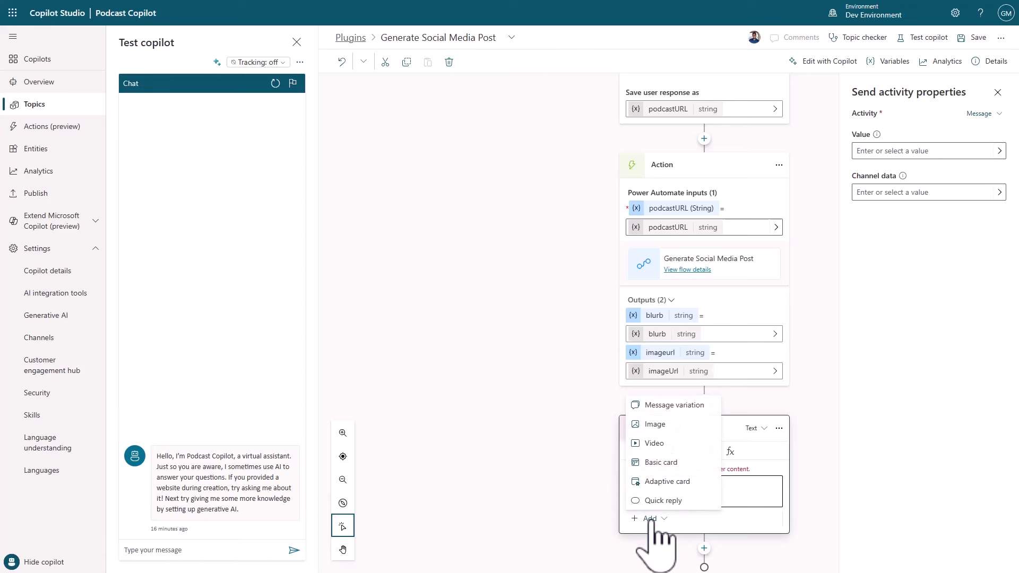
{"action": "left_click", "coordinate": [667, 481]}
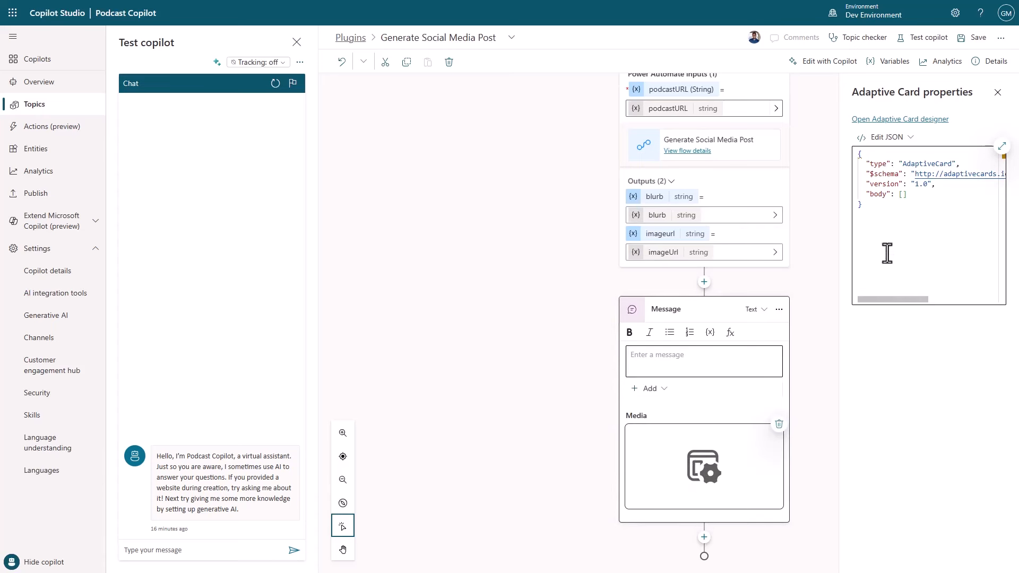
Step: Change the adaptive card's content format from JSON to Formula
{"action": "left_click", "coordinate": [1002, 147]}
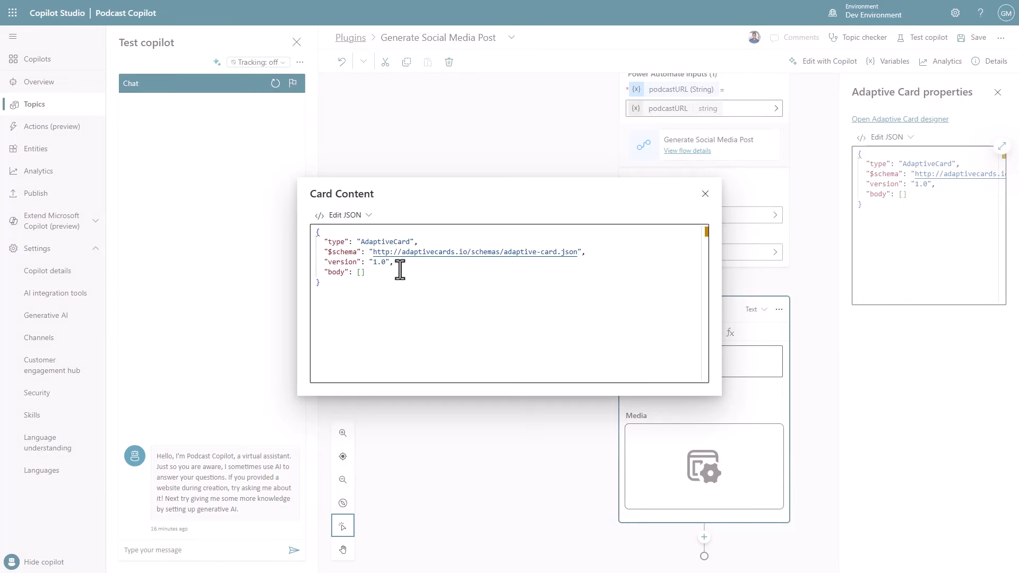
{"action": "left_click", "coordinate": [368, 214]}
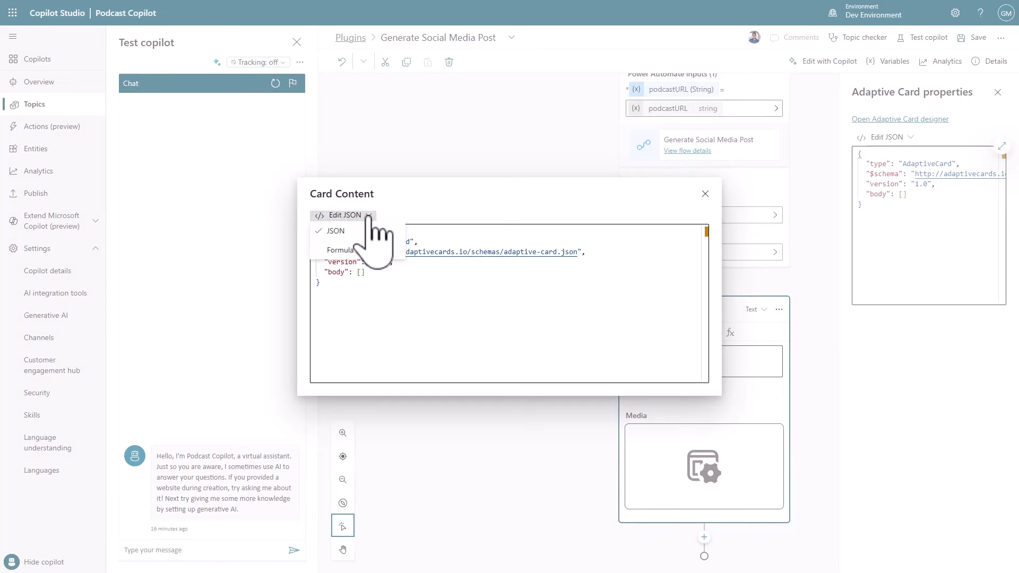
{"action": "left_click", "coordinate": [351, 250]}
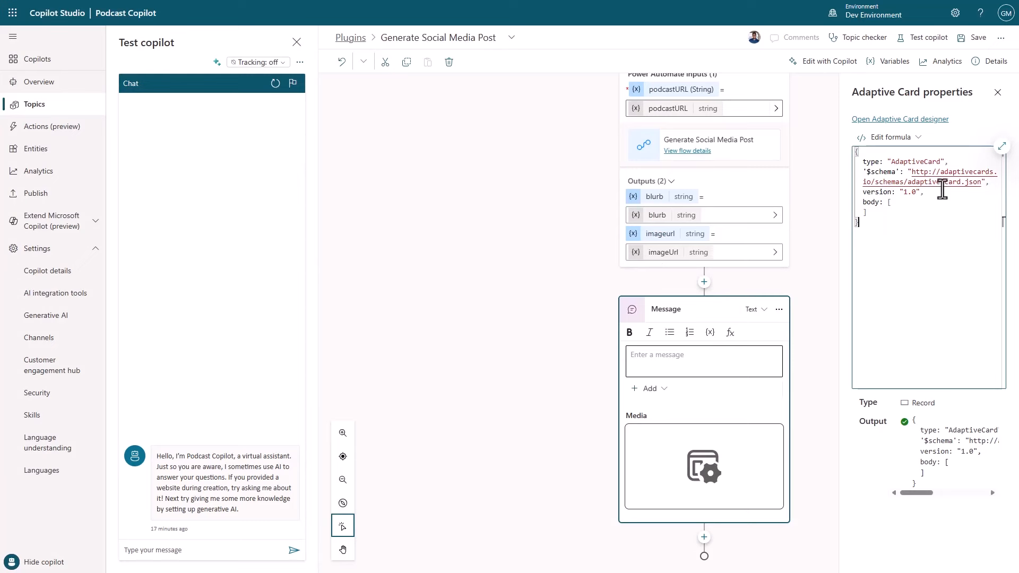
Step: Replace the card formula with the prepared version 1.3 card titled "Generated Post" that uses Topic.imageUrl for the image and Topic.blurb for the text
{"action": "left_click", "coordinate": [1002, 147]}
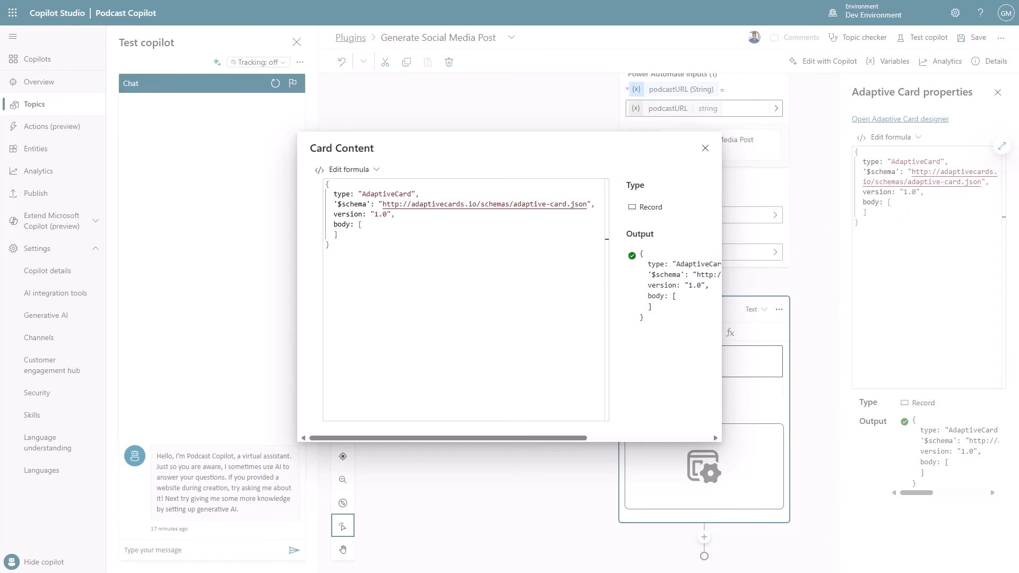
{"action": "left_click_drag", "start_coordinate": [329, 250], "coordinate": [319, 186]}
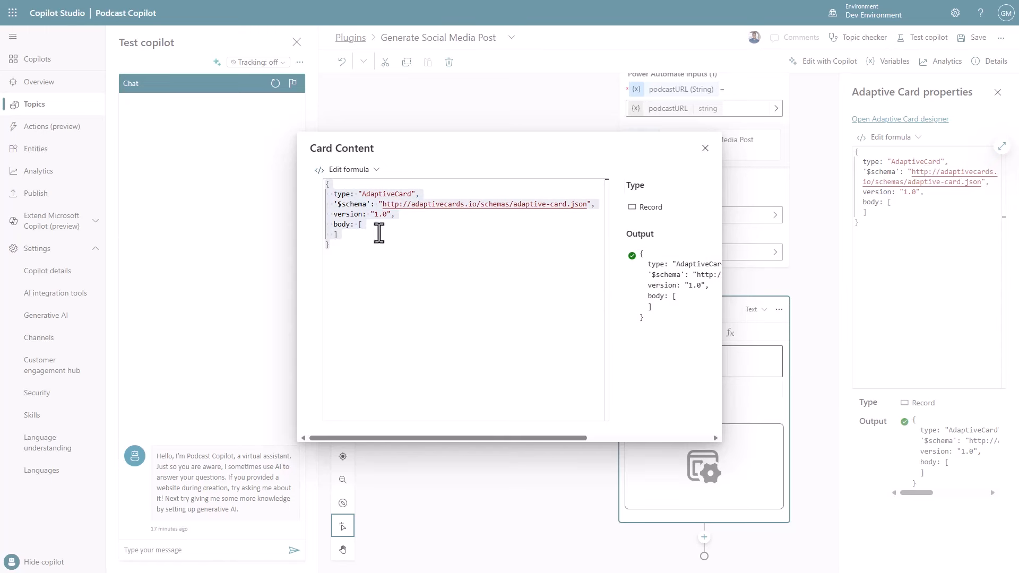
{"action": "key", "text": "ctrl+v"}
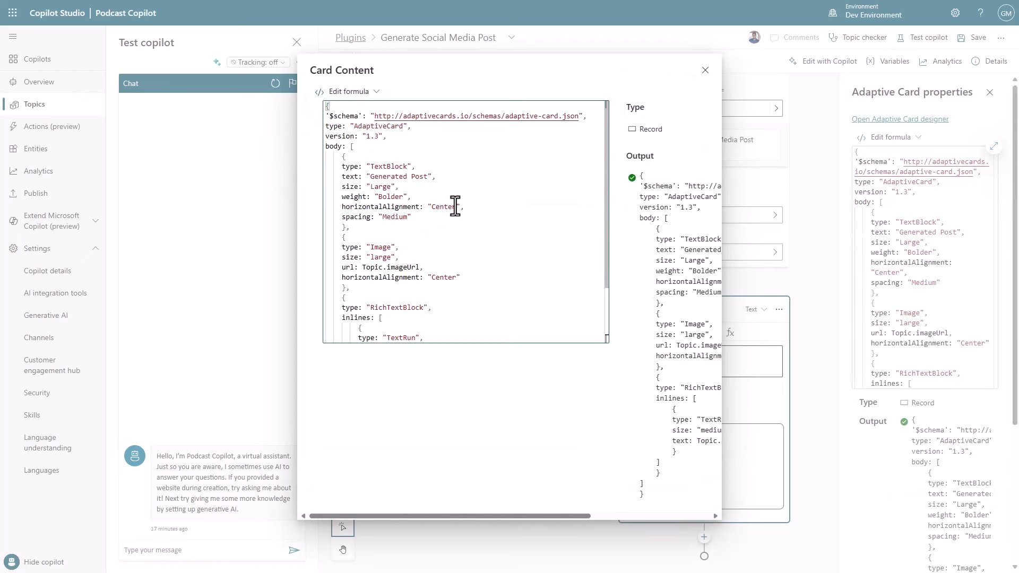
{"action": "scroll", "coordinate": [455, 207], "scroll_direction": "down", "scroll_amount": 2}
{"action": "scroll", "coordinate": [455, 206], "scroll_direction": "up", "scroll_amount": 2}
{"action": "scroll", "coordinate": [455, 207], "scroll_direction": "down", "scroll_amount": 3}
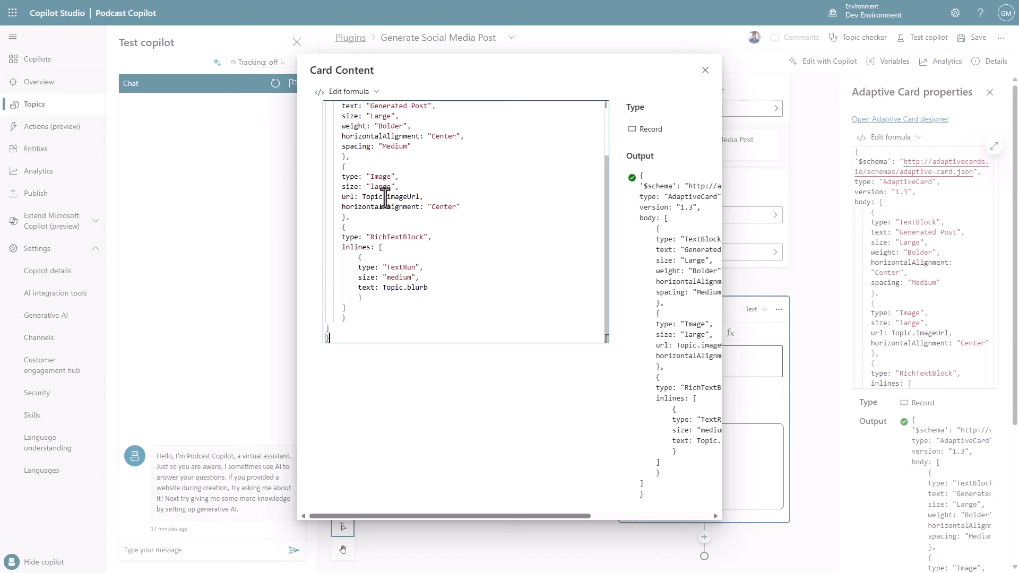
Step: Re-enter the image block's url as Topic.imageUrl, choosing imageUrl from the suggested topic variables
{"action": "left_click", "coordinate": [417, 197]}
{"action": "key", "text": "BackSpace"}
{"action": "key", "text": "BackSpace"}
{"action": "key", "text": "BackSpace"}
{"action": "key", "text": "BackSpace"}
{"action": "key", "text": "BackSpace"}
{"action": "key", "text": "BackSpace"}
{"action": "key", "text": "BackSpace"}
{"action": "key", "text": "BackSpace"}
{"action": "key", "text": "BackSpace"}
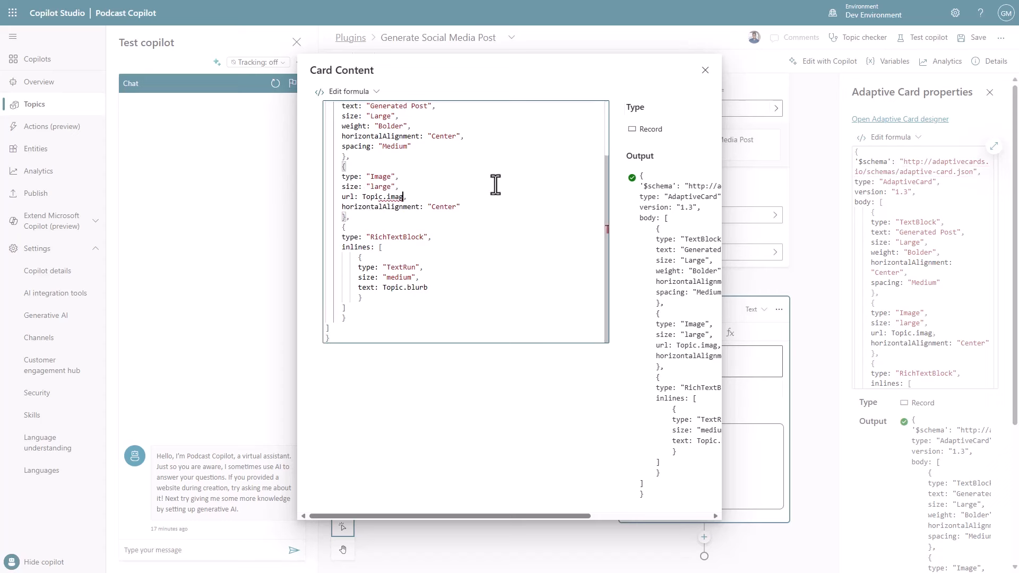
{"action": "type", "text": "."}
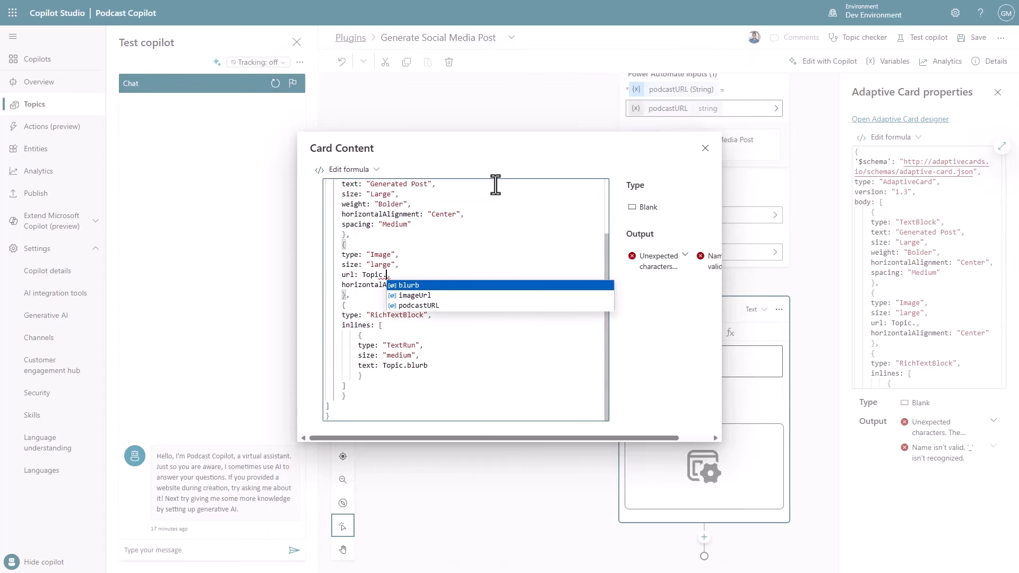
{"action": "key", "text": "Down"}
{"action": "key", "text": "Return"}
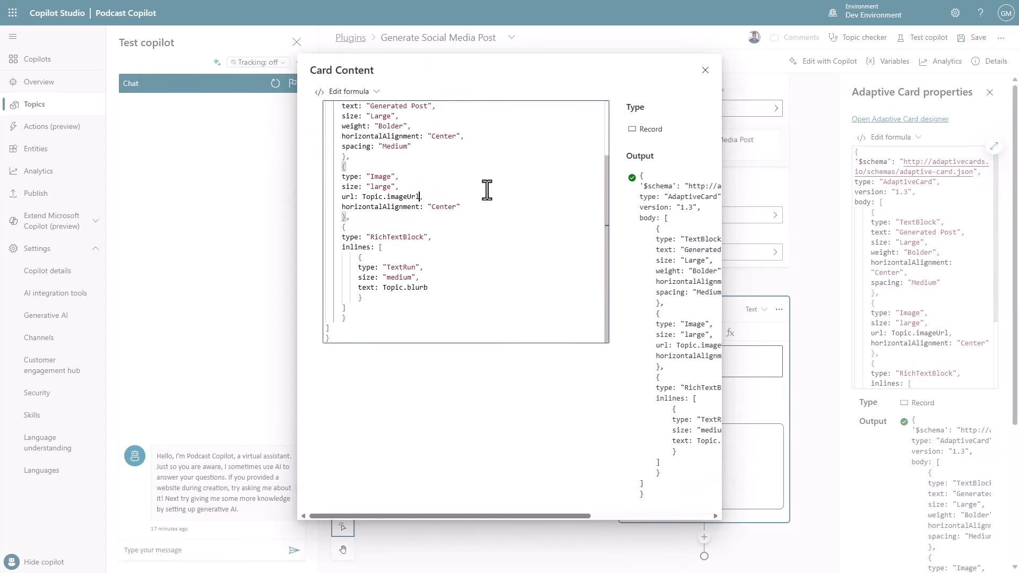
Step: Close the expanded card content editor and save the Generate Social Media Post topic
{"action": "left_click", "coordinate": [428, 287]}
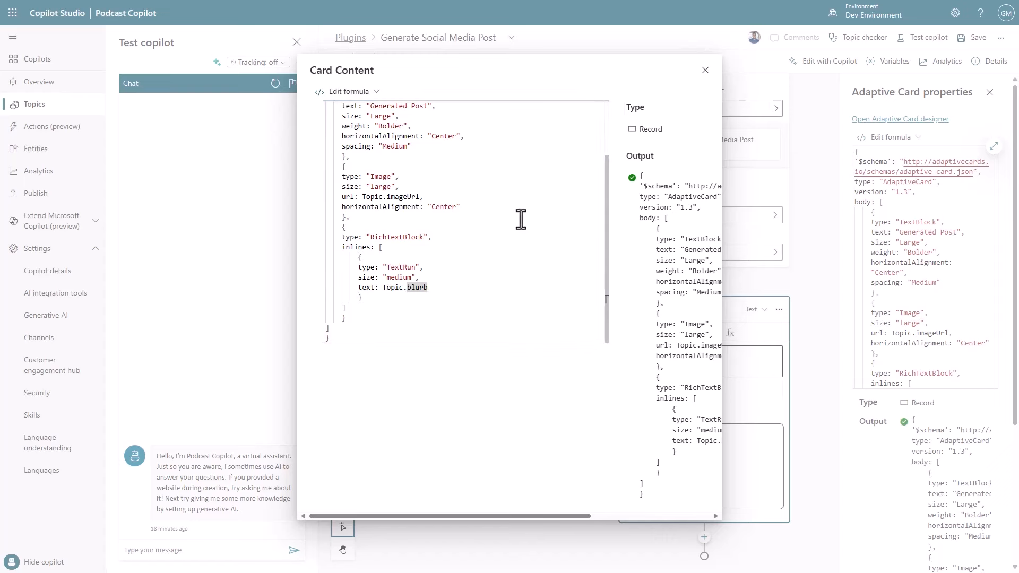
{"action": "left_click", "coordinate": [705, 70]}
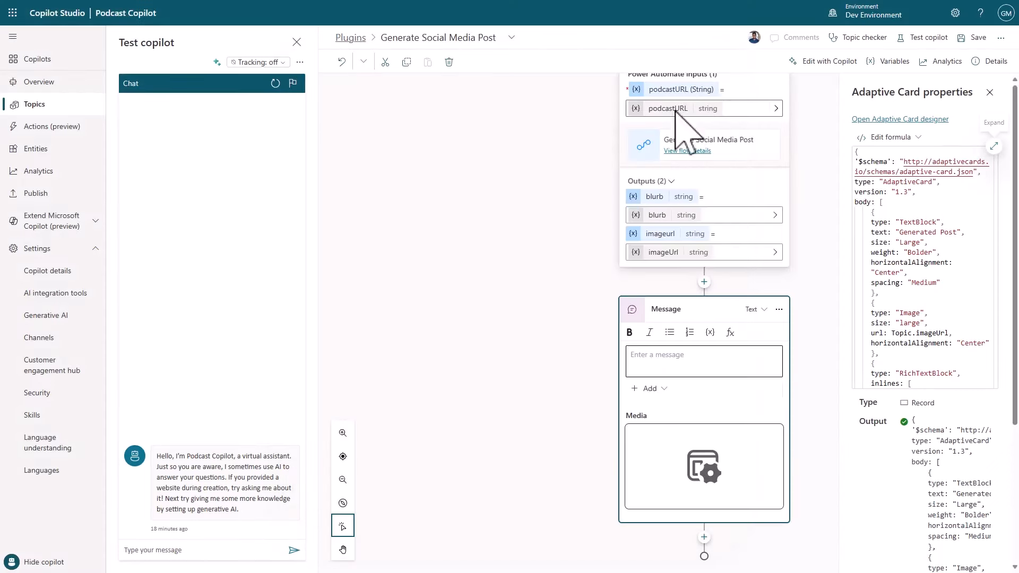
{"action": "left_click", "coordinate": [972, 38]}
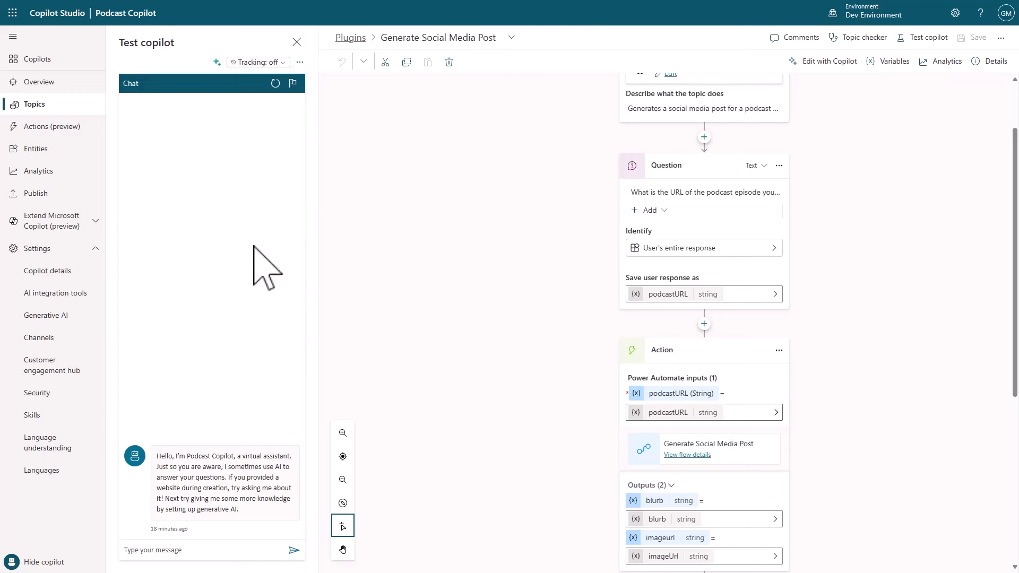
Step: Restart the test conversation and send the message "Generate a social media post for my podcast episode"
{"action": "left_click", "coordinate": [275, 83]}
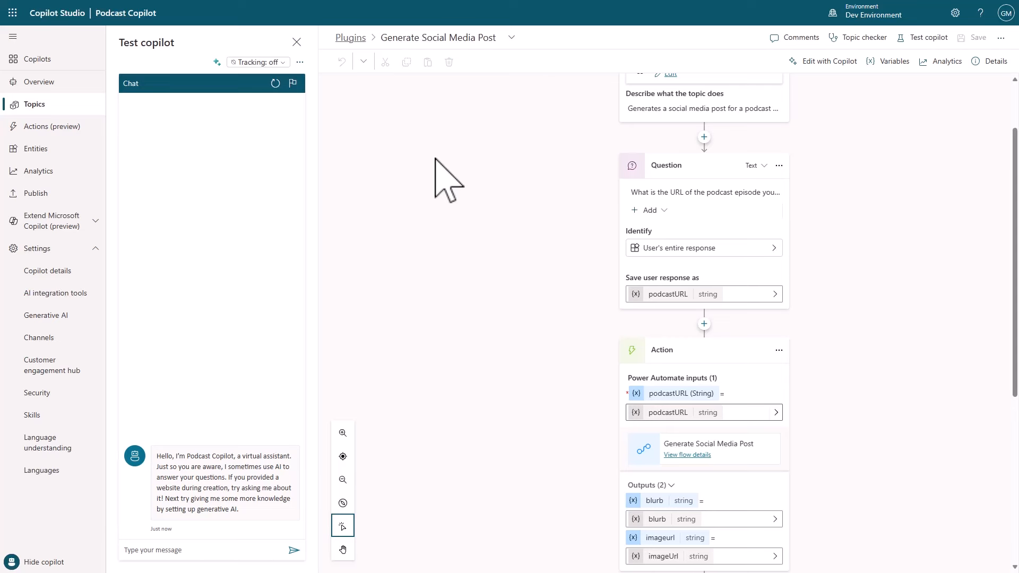
{"action": "left_click", "coordinate": [180, 550]}
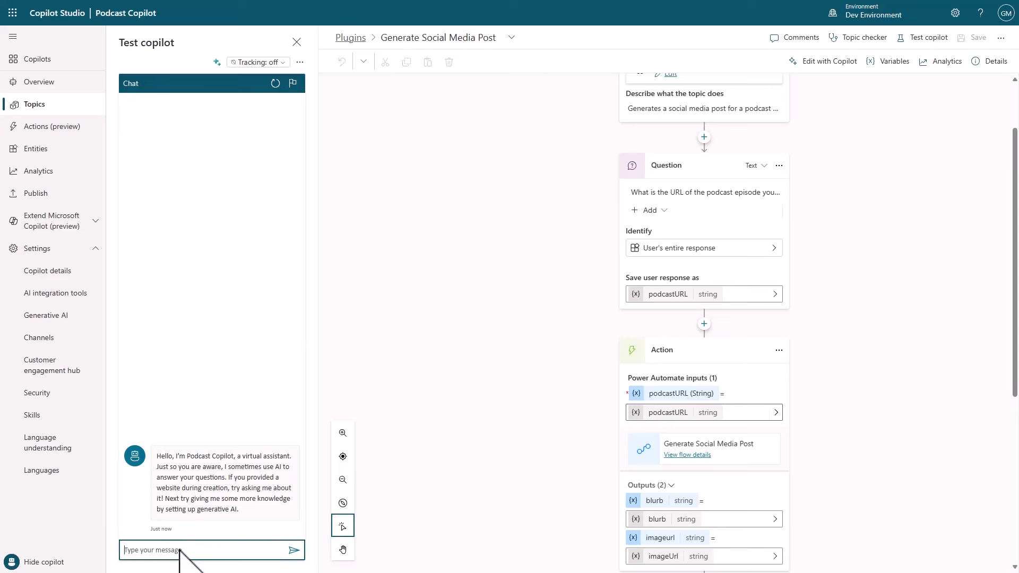
{"action": "type", "text": "Generate a social media post for my podcast episode"}
{"action": "left_click", "coordinate": [293, 549]}
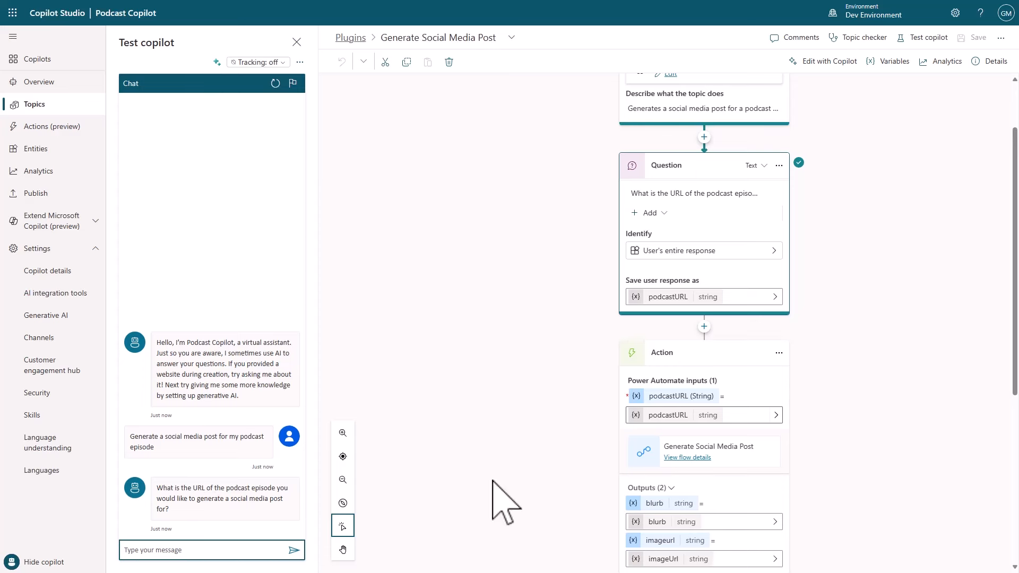
{"action": "left_click", "coordinate": [198, 546]}
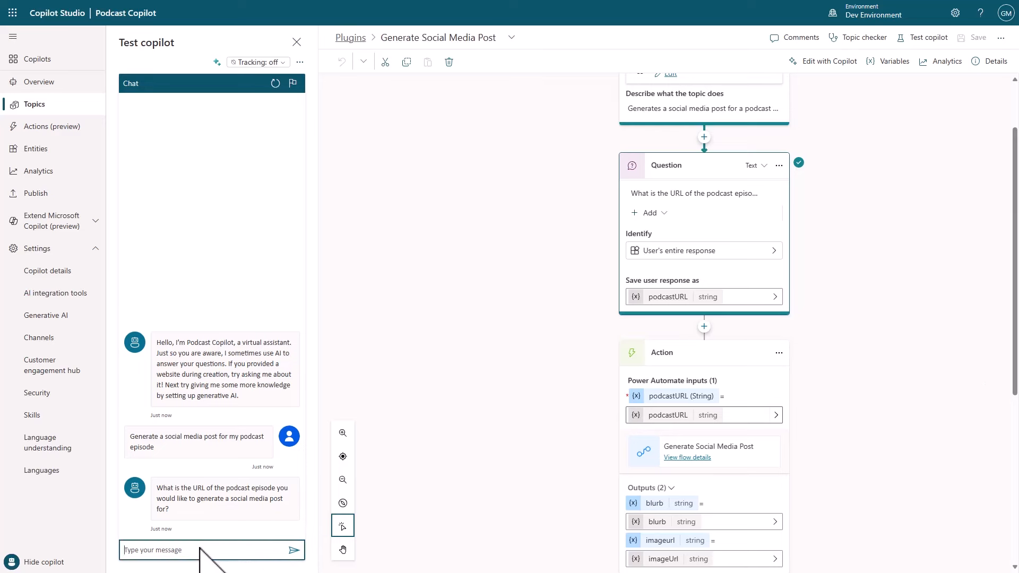
{"action": "key", "text": "ctrl+v"}
{"action": "left_click", "coordinate": [293, 550]}
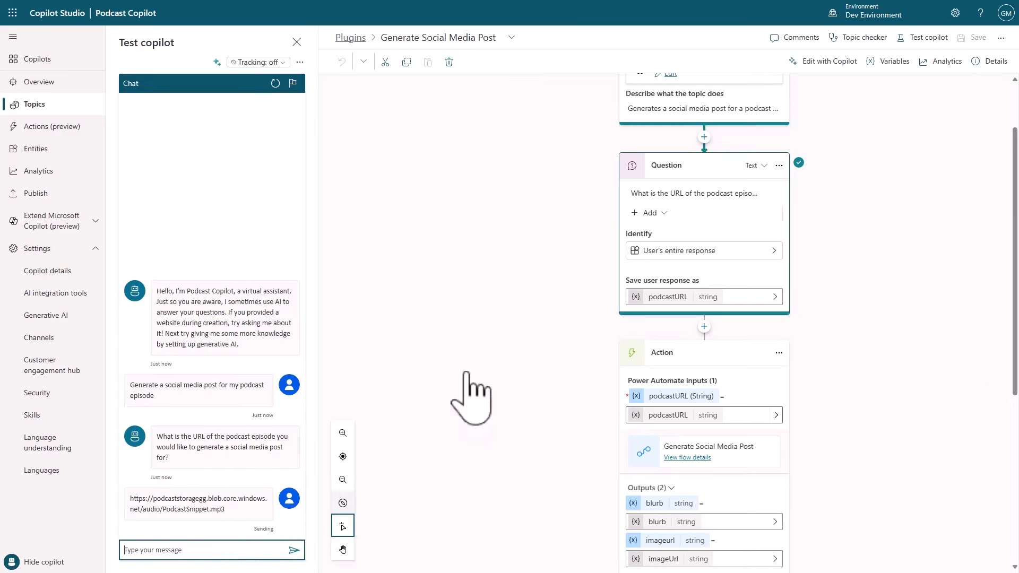